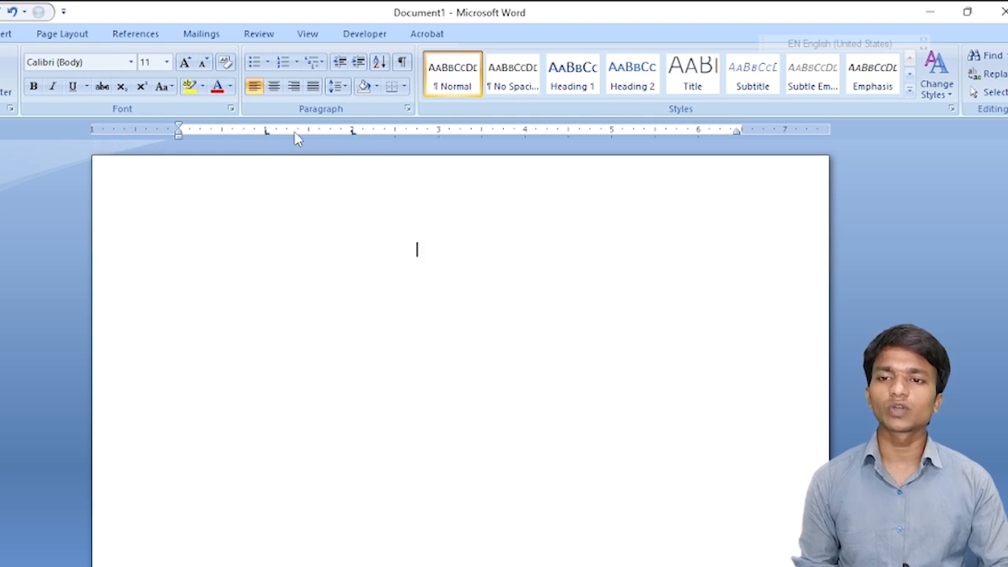
# Add left tab stops at 3, about 4.5 and about 5.7 inches for the paragraph.
pyautogui.click(565, 132)
pyautogui.click(672, 131)
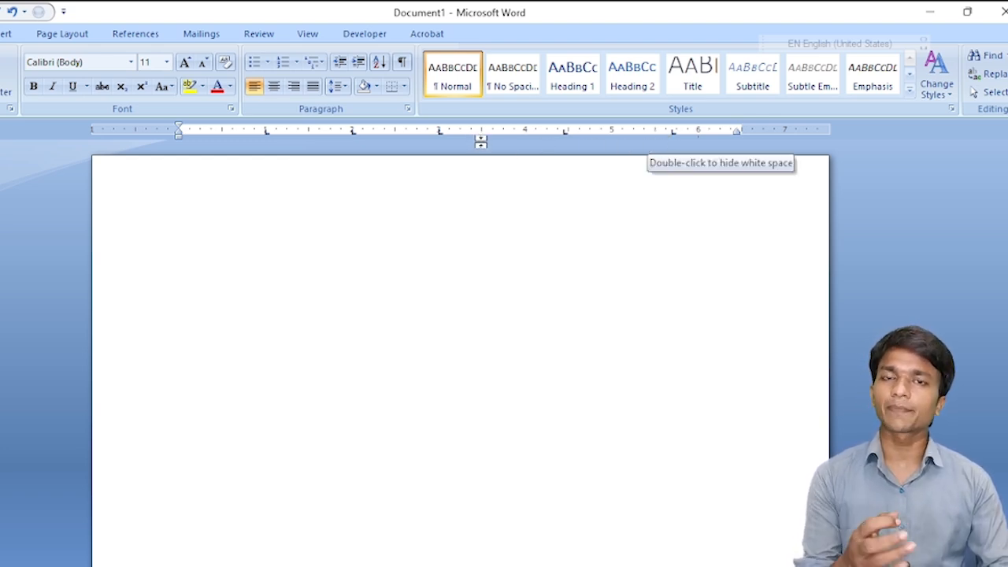
# Hide the document ruler and show it again.
pyautogui.click(312, 35)
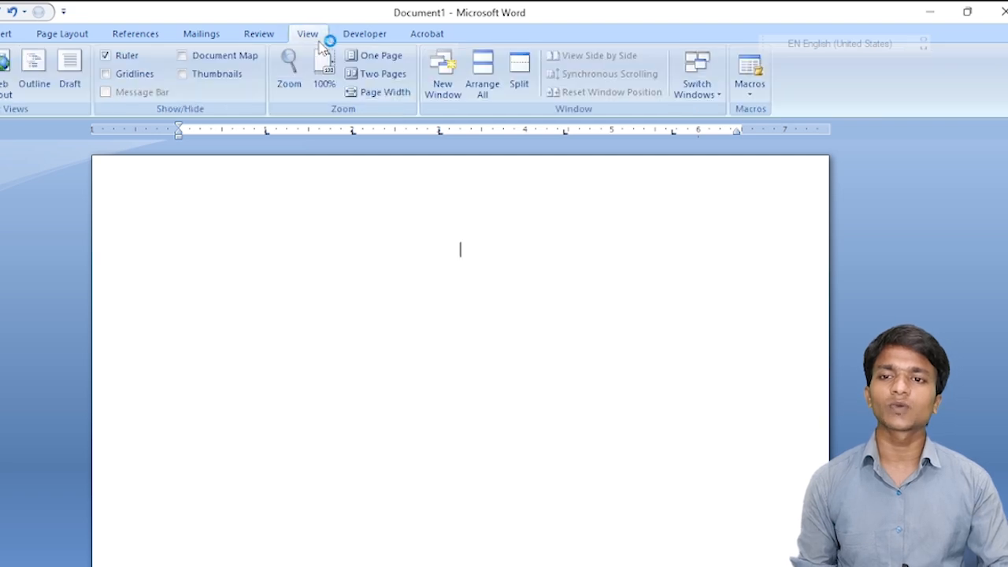
pyautogui.click(123, 59)
pyautogui.click(122, 59)
pyautogui.click(123, 59)
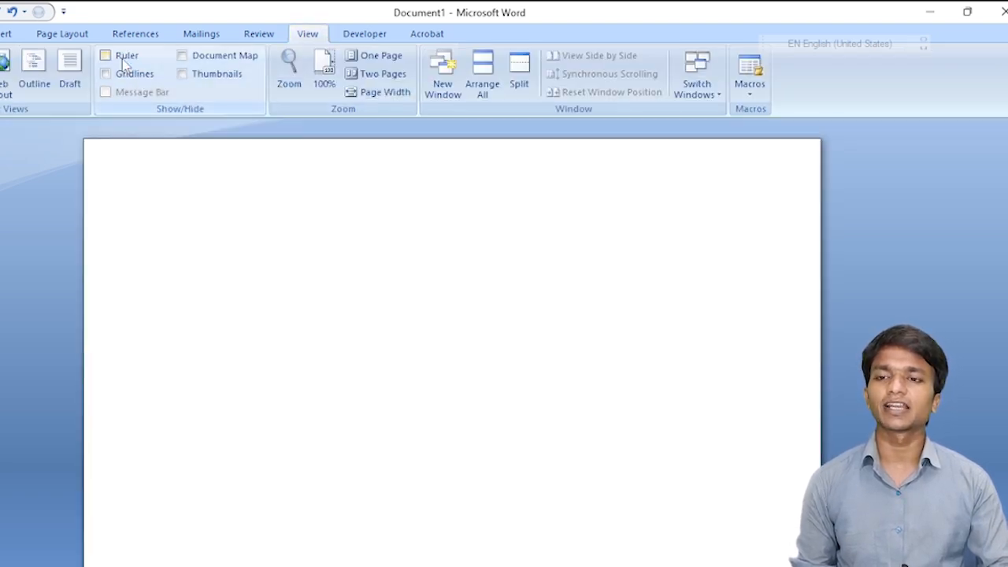
pyautogui.click(123, 59)
pyautogui.click(122, 59)
pyautogui.click(122, 59)
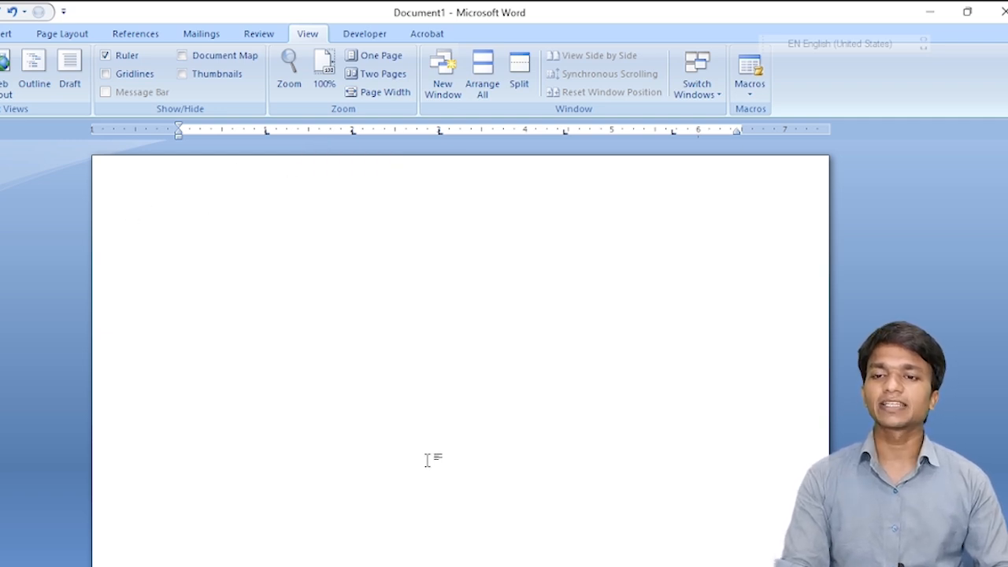
# Enter "NA" on the first line and enlarge its font size by several increments.
pyautogui.write('NA')
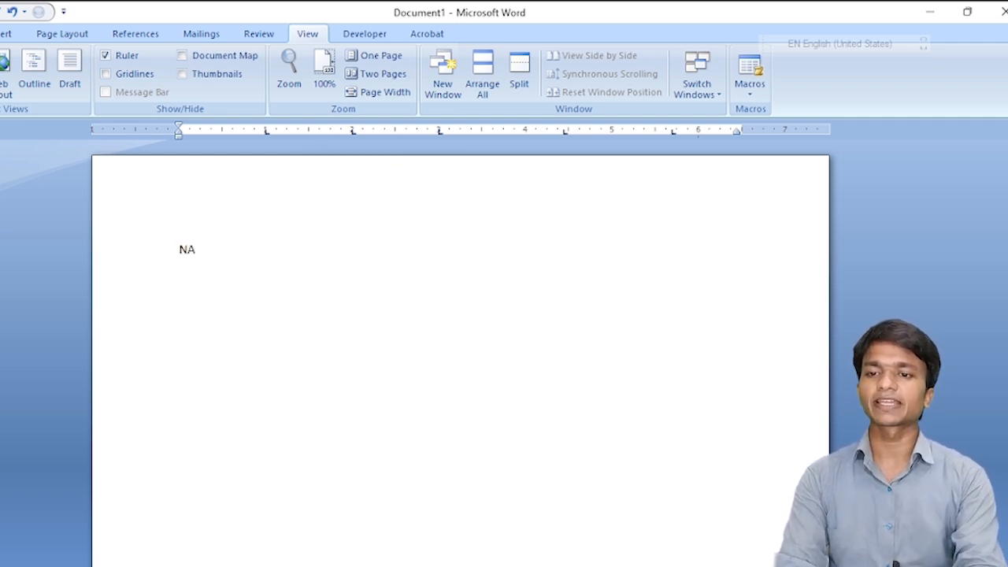
pyautogui.hotkey('ctrl', 'a')
pyautogui.hotkey('ctrl', 'shift', '.')
pyautogui.hotkey('ctrl', 'shift', '.')
pyautogui.hotkey('ctrl', 'shift', '.')
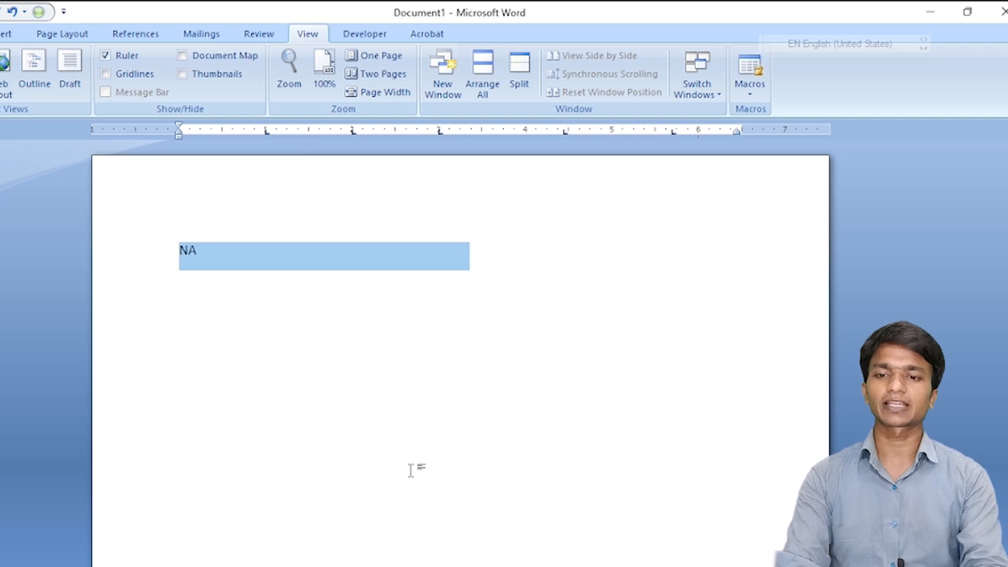
pyautogui.press('Right')
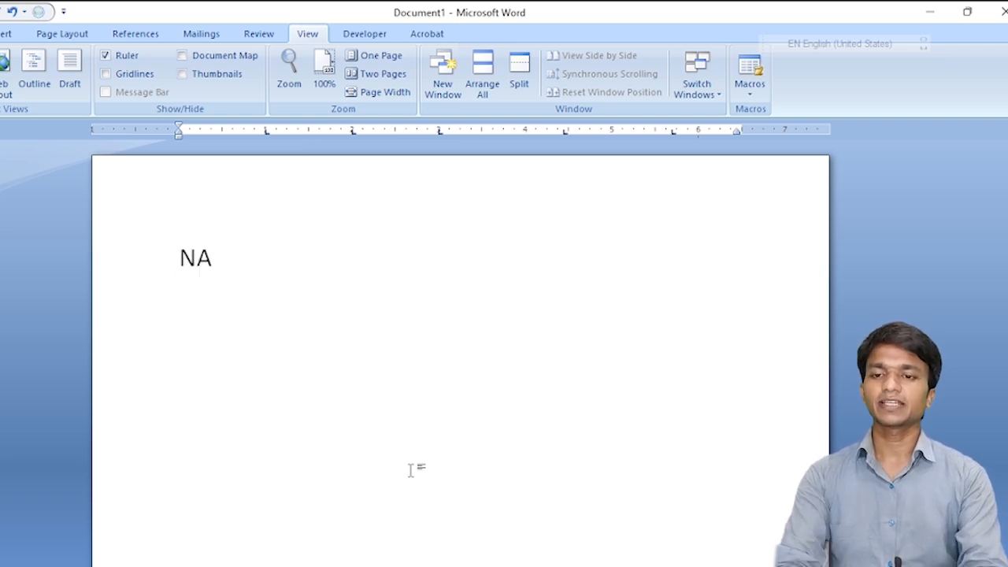
# Reduce the font size of the "NA" text by several increments.
pyautogui.hotkey('ctrl', 'a')
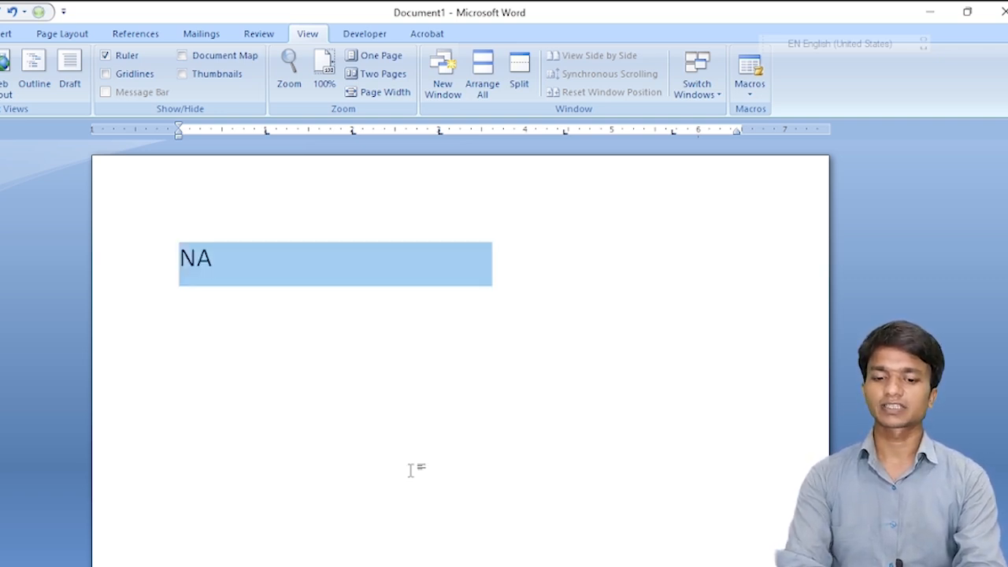
pyautogui.hotkey('ctrl', 'shift', ',')
pyautogui.hotkey('ctrl', 'shift', ',')
pyautogui.hotkey('ctrl', 'shift', ',')
pyautogui.press('Right')
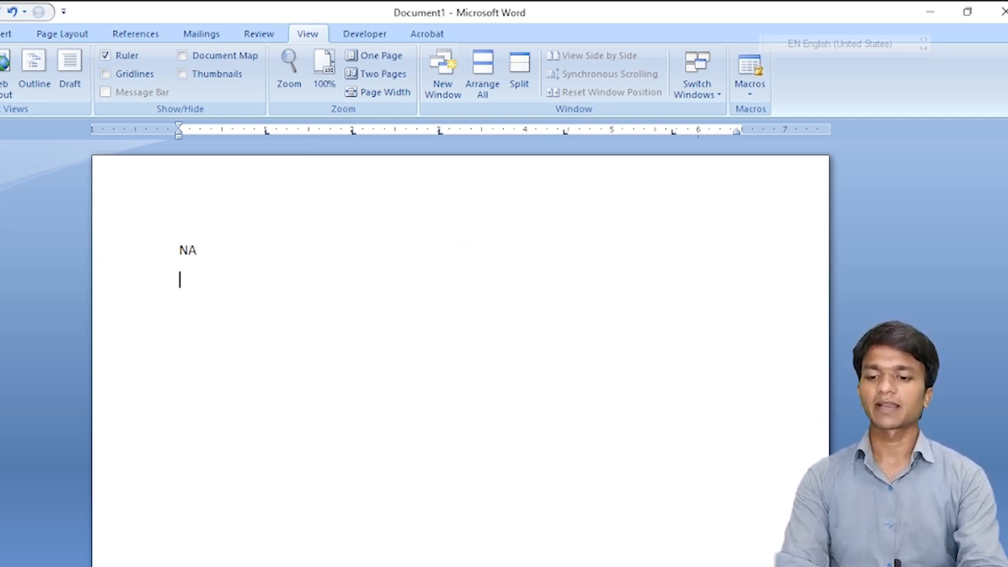
# Enter the tab-separated headings NAME, Father and ADDRESS on a new line, ending with an extra tab.
pyautogui.press('Return')
pyautogui.write('NAME')
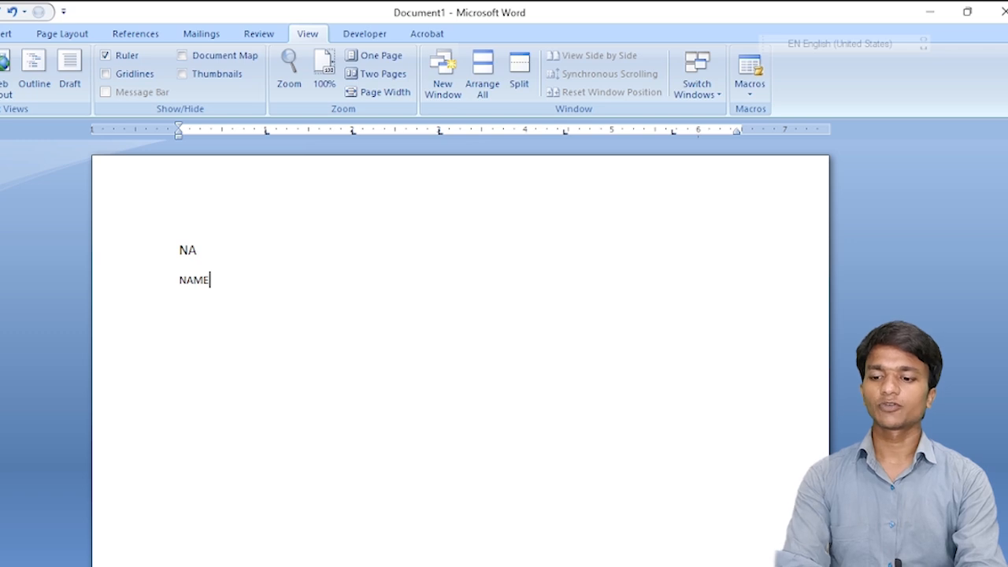
pyautogui.press('Tab')
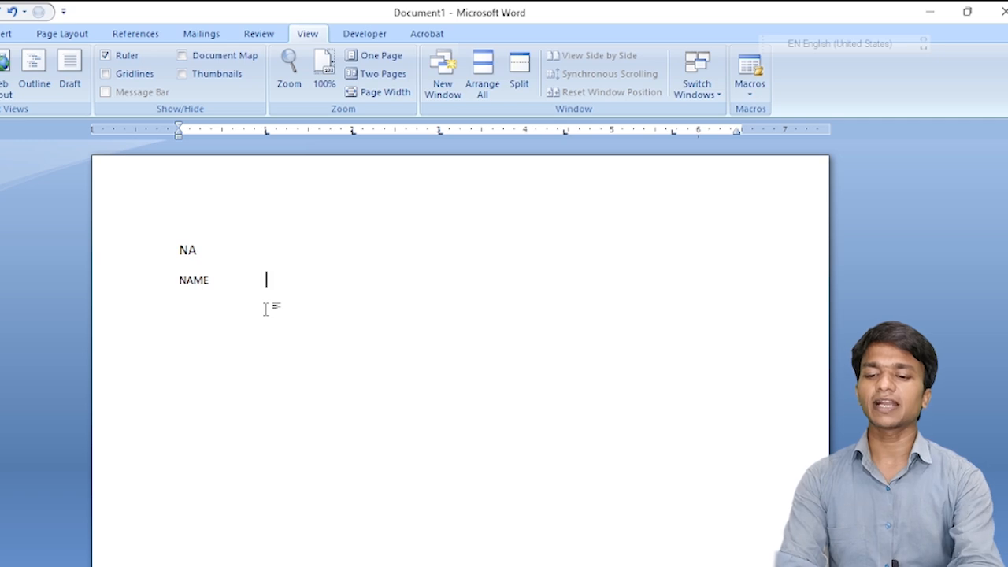
pyautogui.write('Fat')
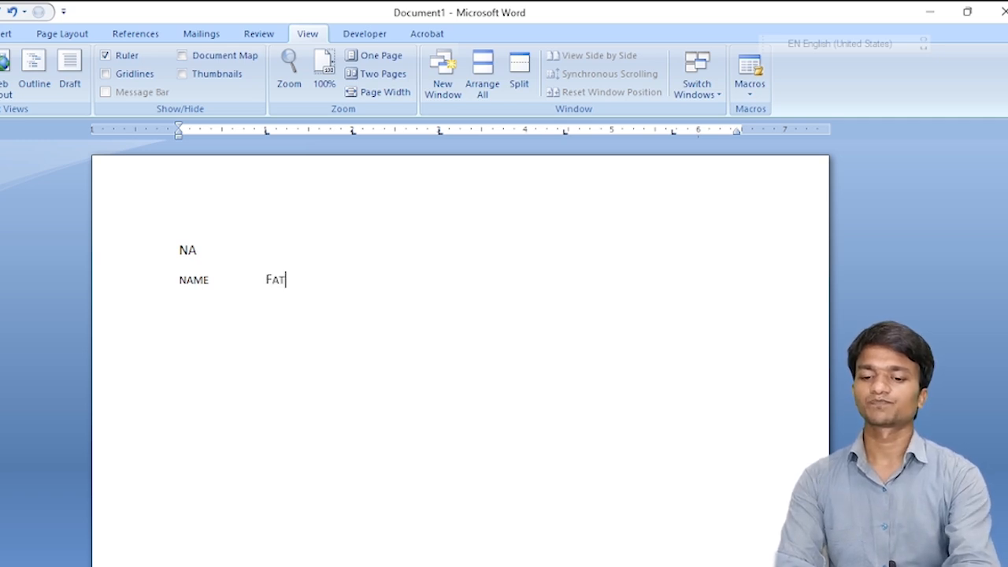
pyautogui.write('he')
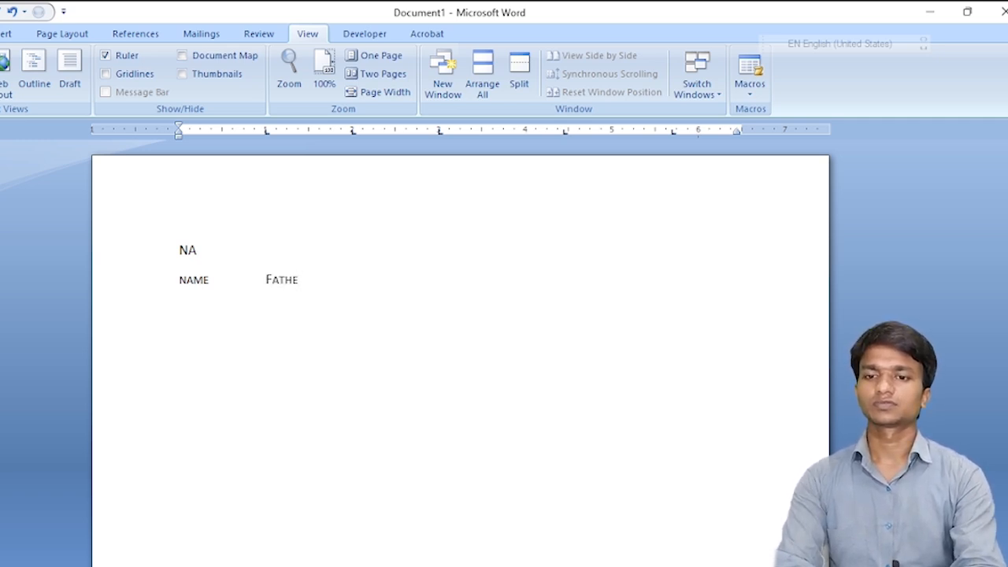
pyautogui.write('r')
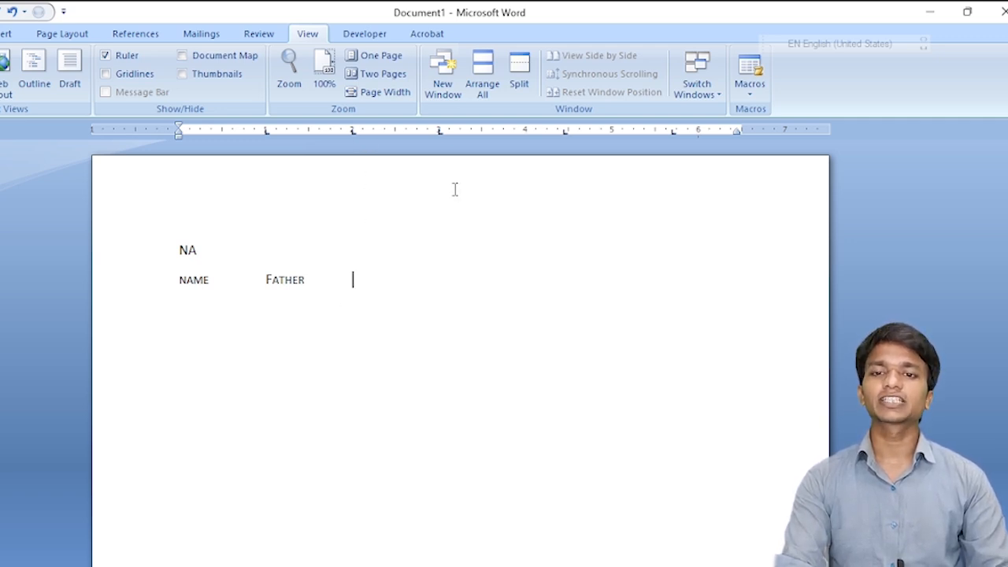
pyautogui.press('Tab')
pyautogui.write('add')
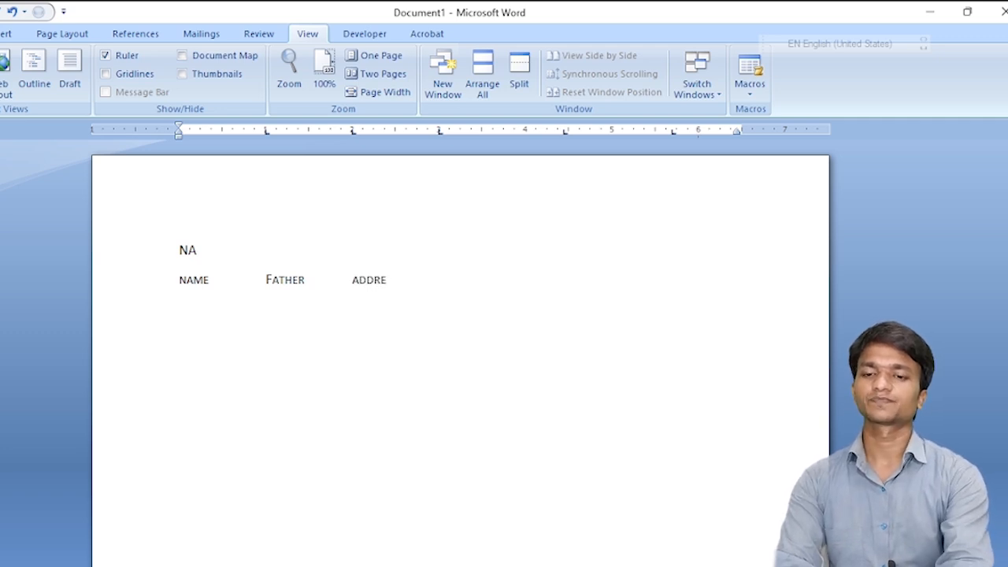
pyautogui.press('Tab')
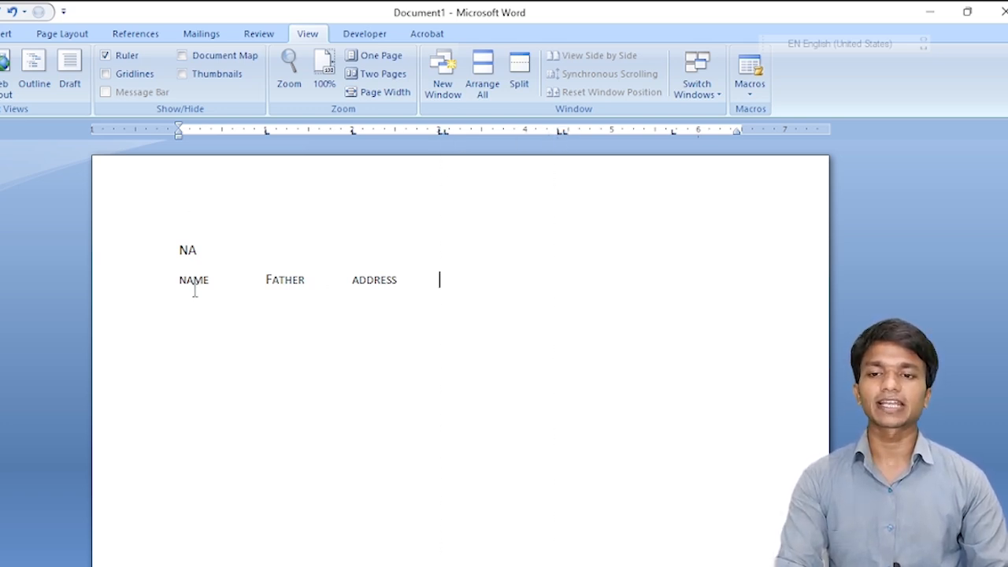
# Delete the "NA" text from the first line and dismiss the screen capture overlay.
pyautogui.doubleClick(198, 250)
pyautogui.press('BackSpace')
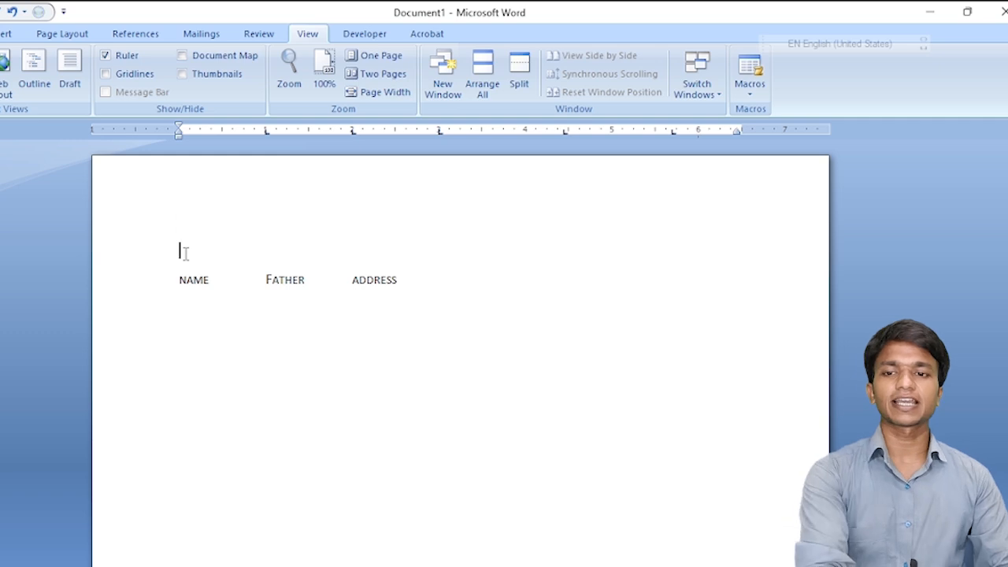
pyautogui.press('super+shift+s')
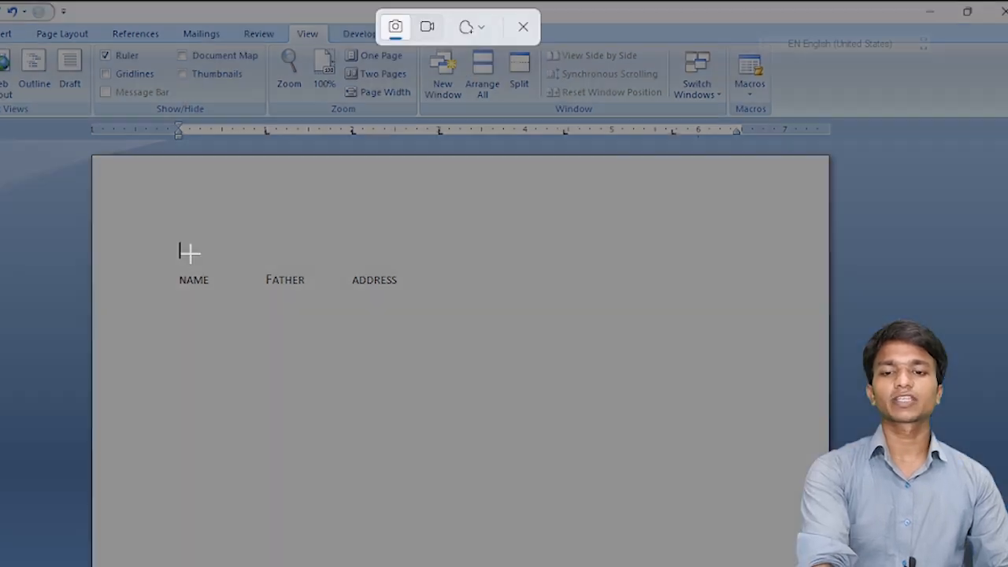
pyautogui.click(524, 27)
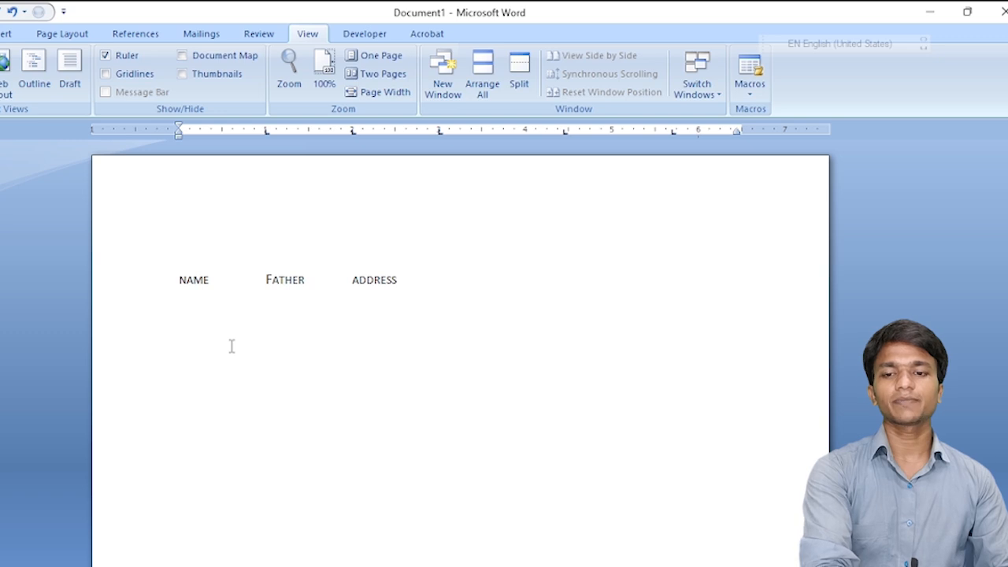
# Add a tab-separated line under the headings with the person's name, the father's name and the address.
pyautogui.click(428, 277)
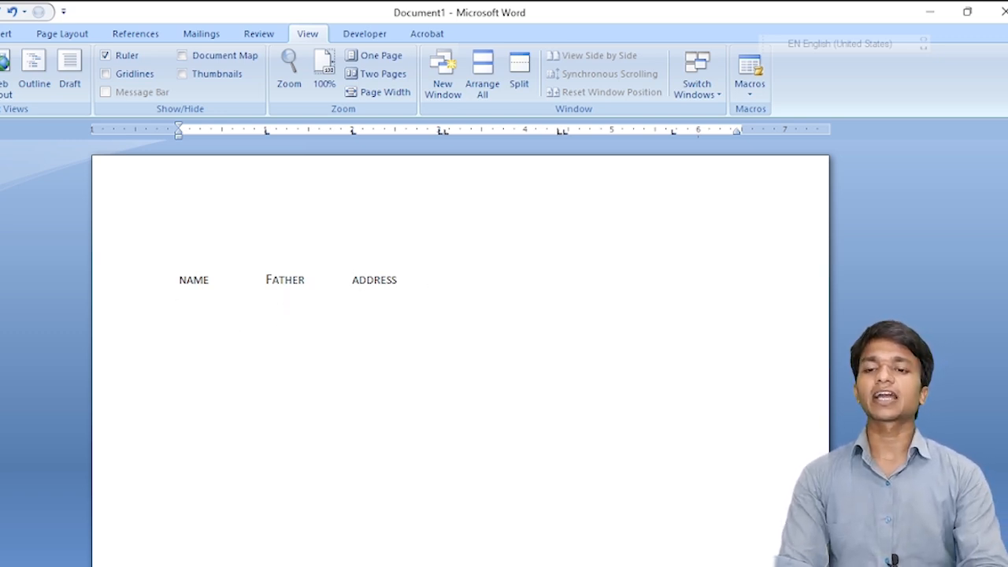
pyautogui.press('Return')
pyautogui.write('SONU')
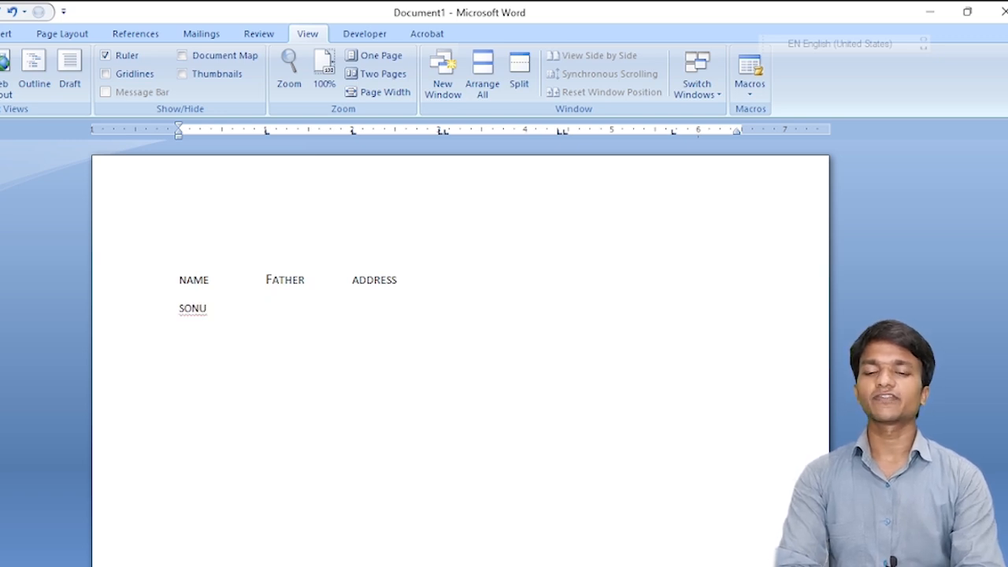
pyautogui.press('Tab')
pyautogui.write('MONU')
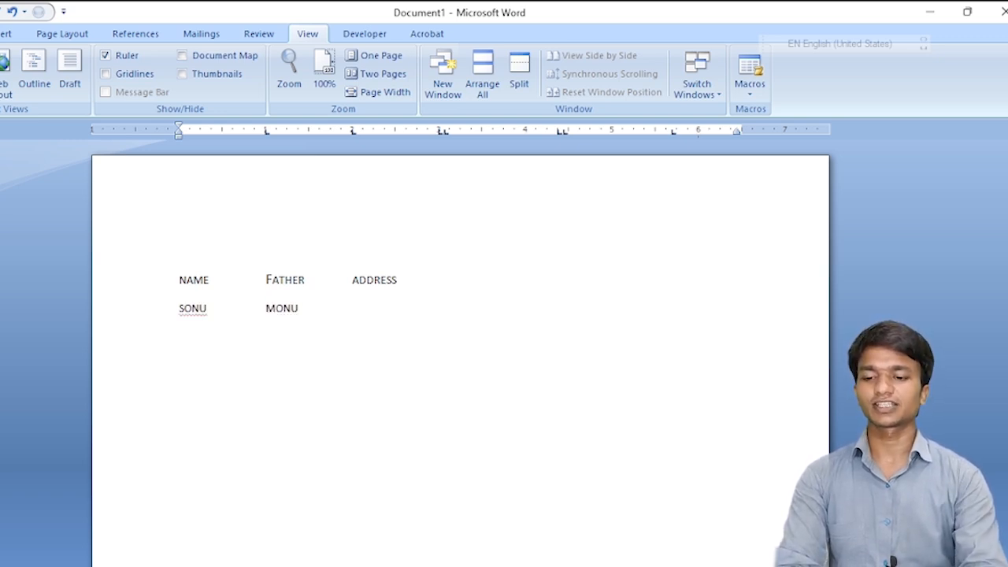
pyautogui.press('Tab')
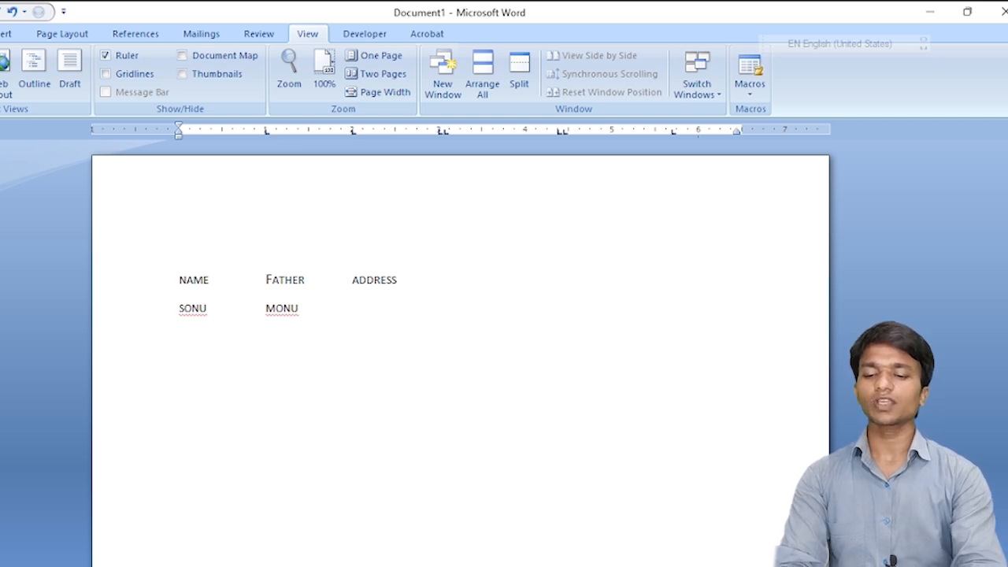
pyautogui.write('PUP')
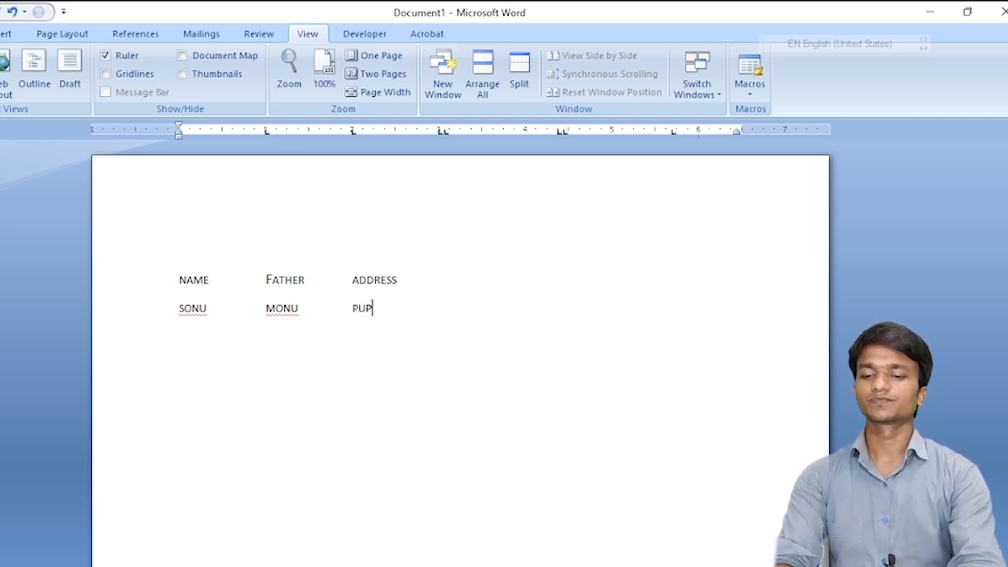
pyautogui.write('TI')
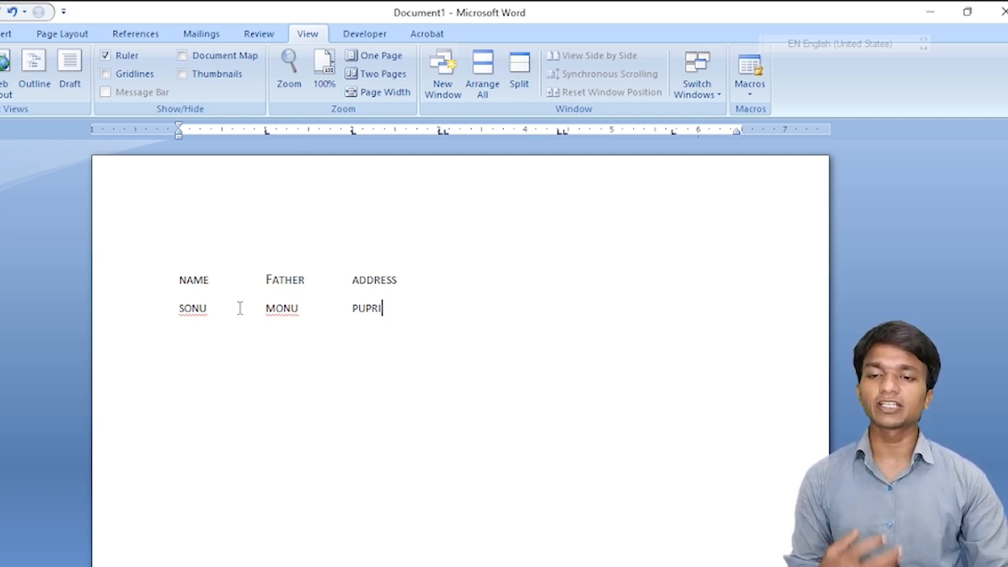
# Convert the heading and data lines to a table with 4 columns, Auto fixed column width and text separated at tabs.
pyautogui.moveTo(178, 282); pyautogui.dragTo(419, 307)
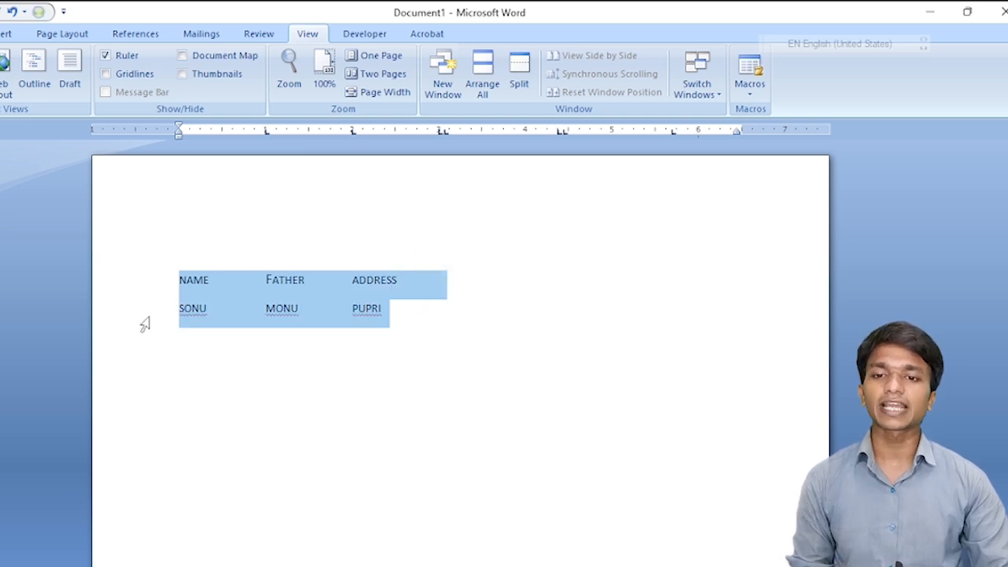
pyautogui.click(8, 35)
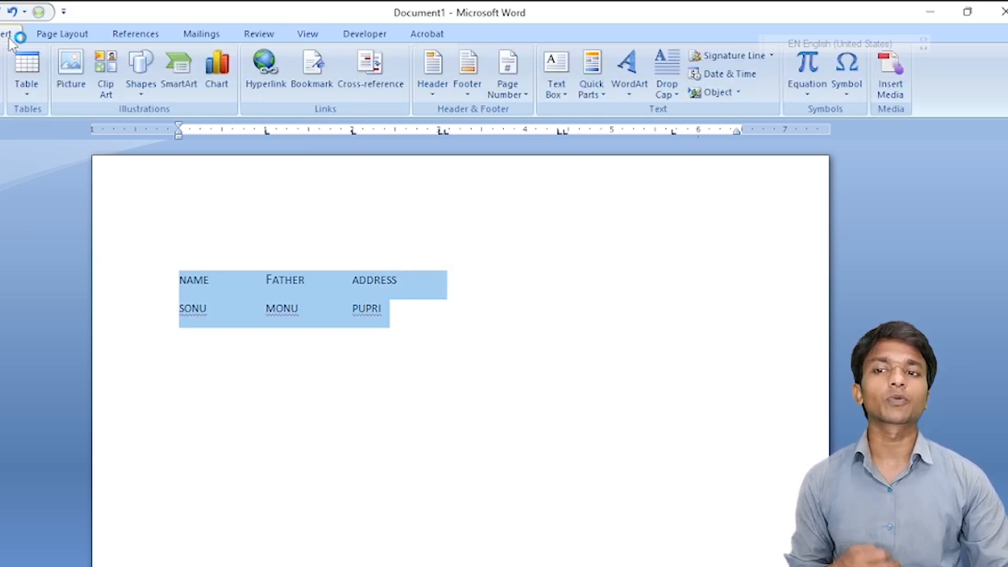
pyautogui.click(28, 89)
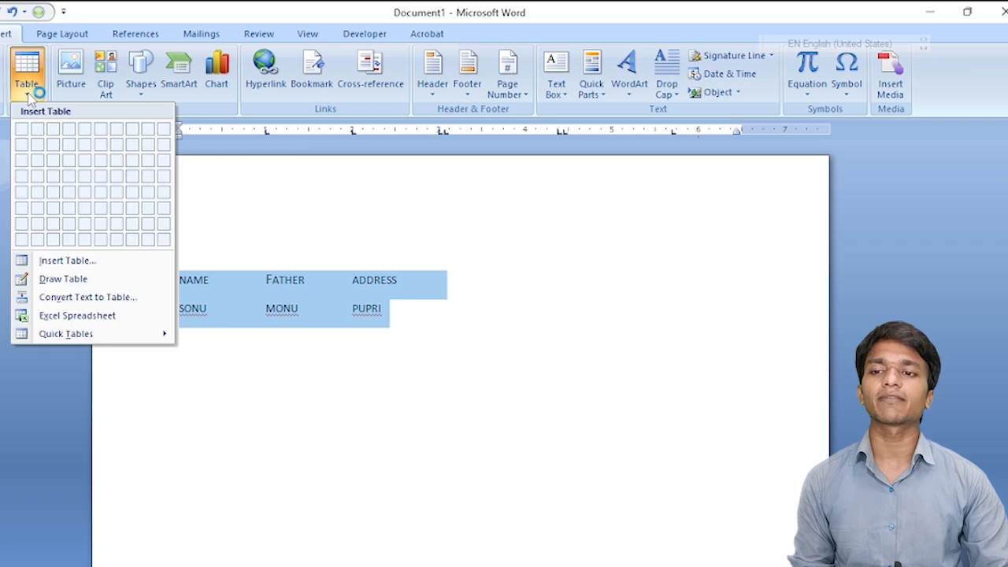
pyautogui.click(52, 297)
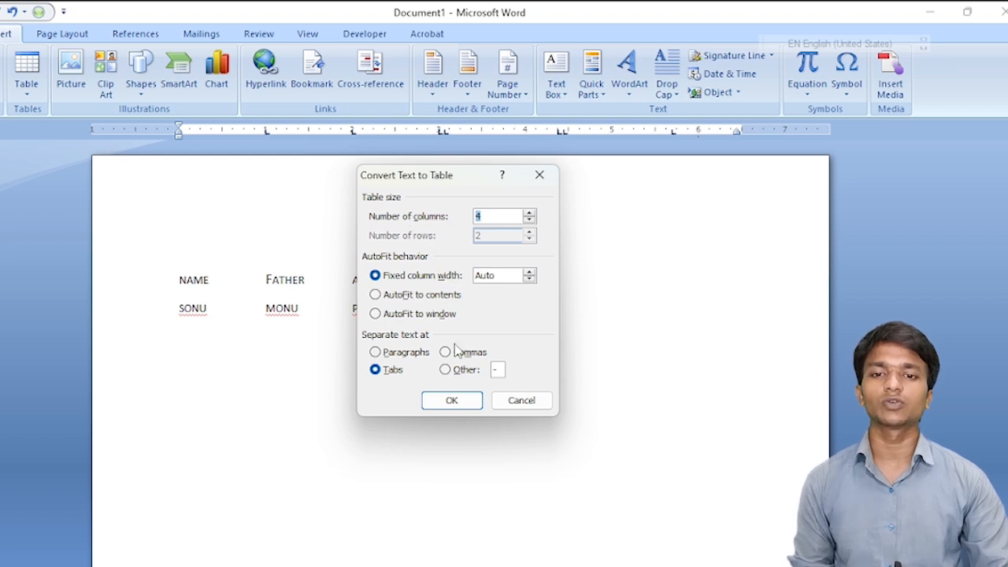
pyautogui.click(452, 402)
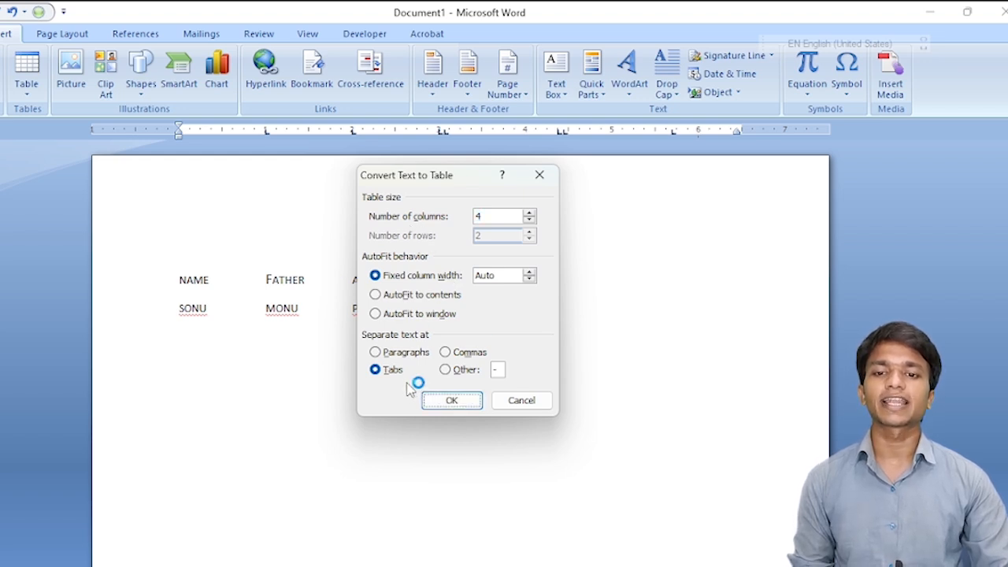
pyautogui.click(446, 400)
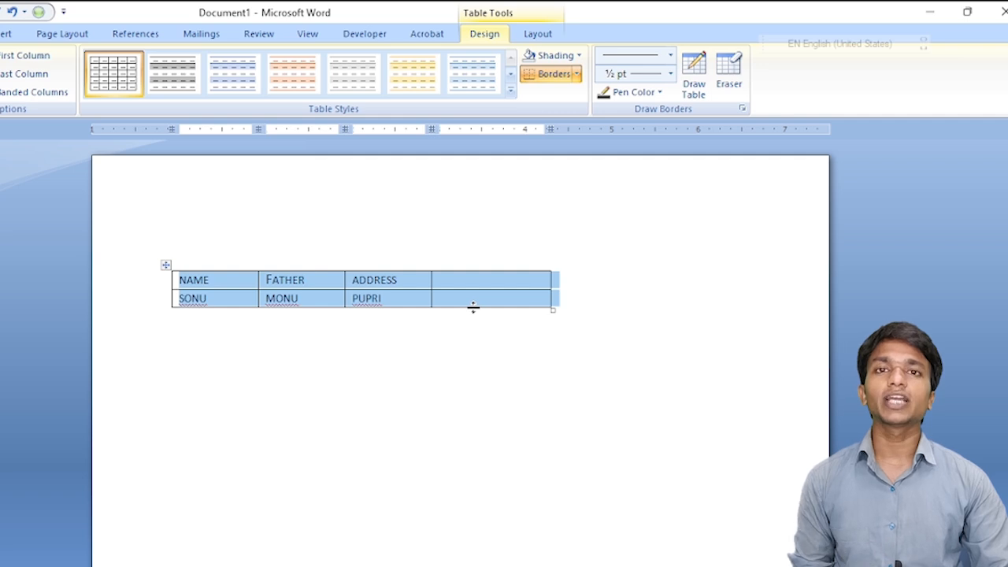
# Add a table row with a person's name, the father's name and the address, followed by another empty row.
pyautogui.click(469, 301)
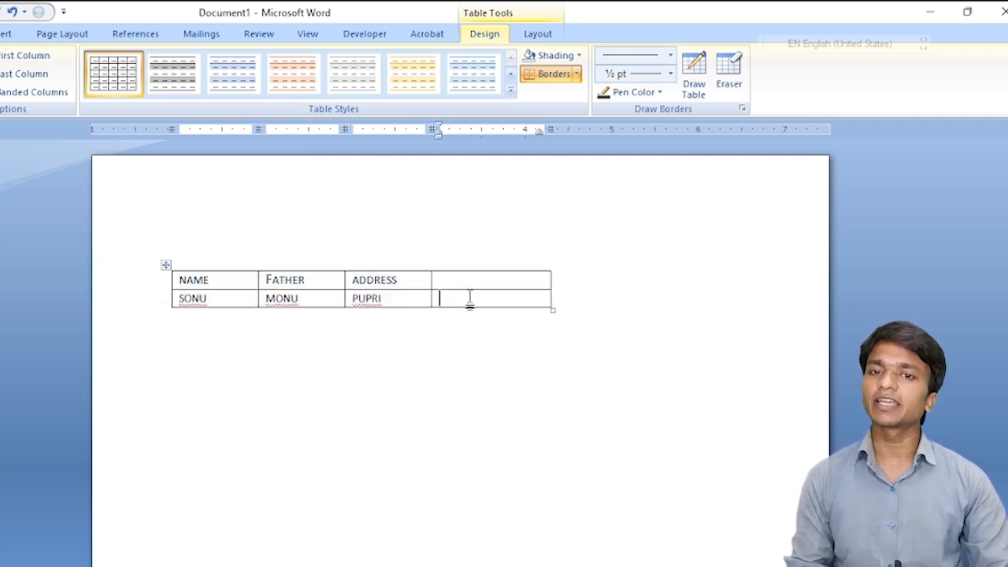
pyautogui.press('Tab')
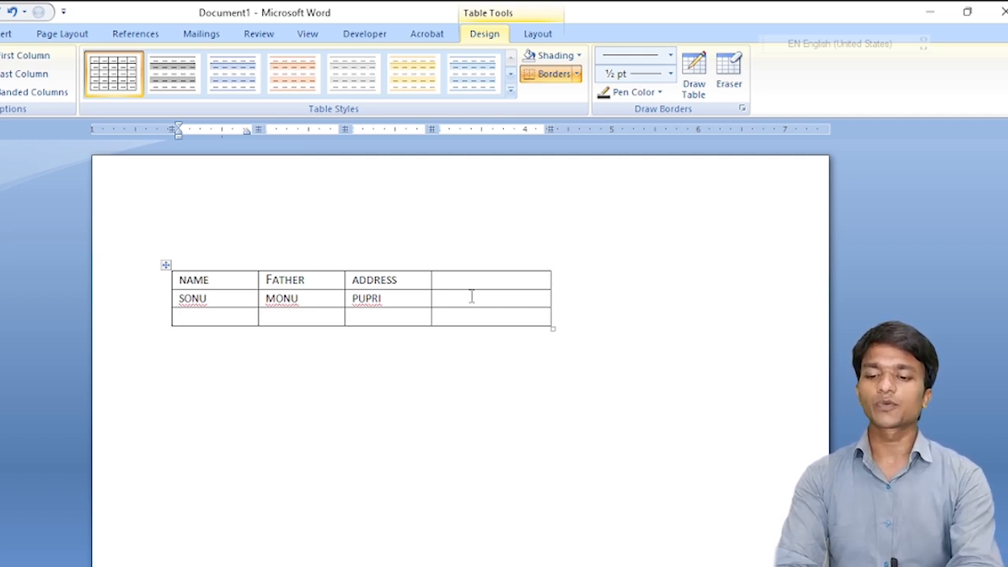
pyautogui.write('RAJ')
pyautogui.press('Tab')
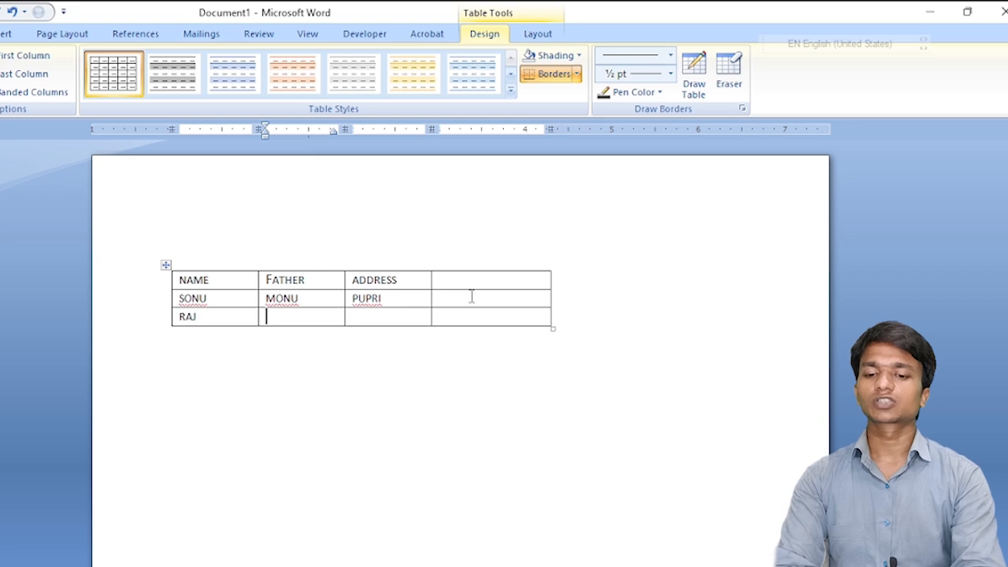
pyautogui.write('MOHAN')
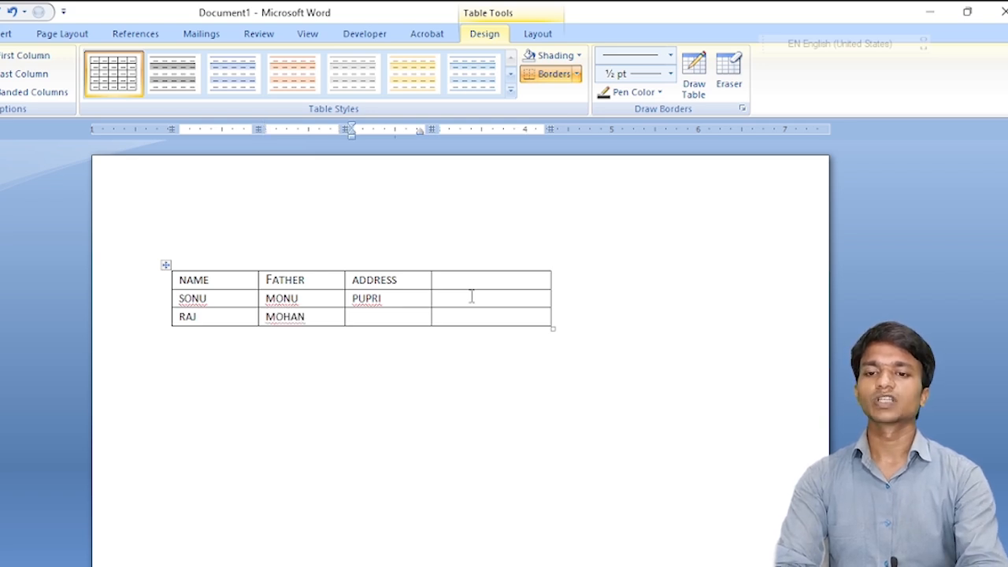
pyautogui.write('AWAPUR')
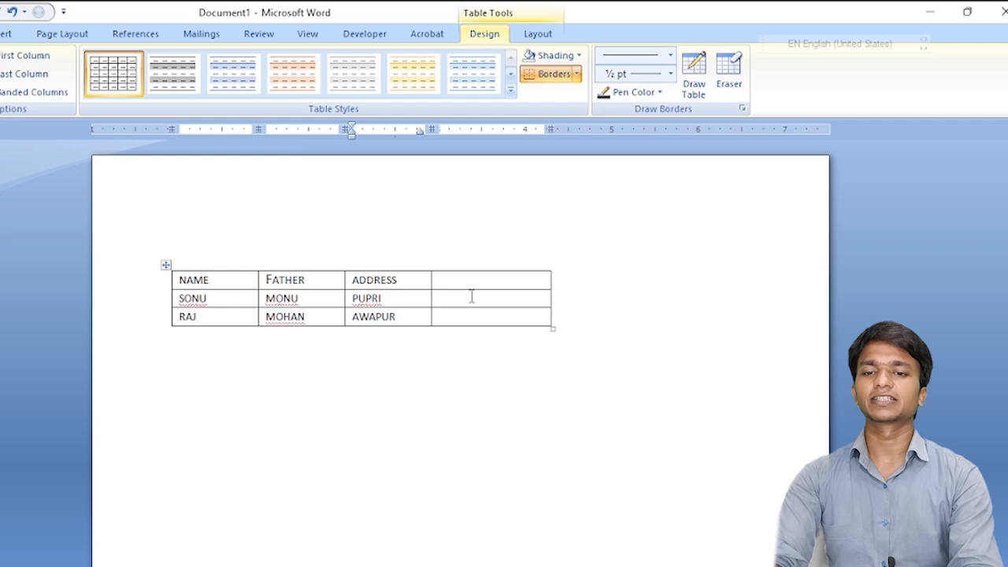
pyautogui.press('Tab')
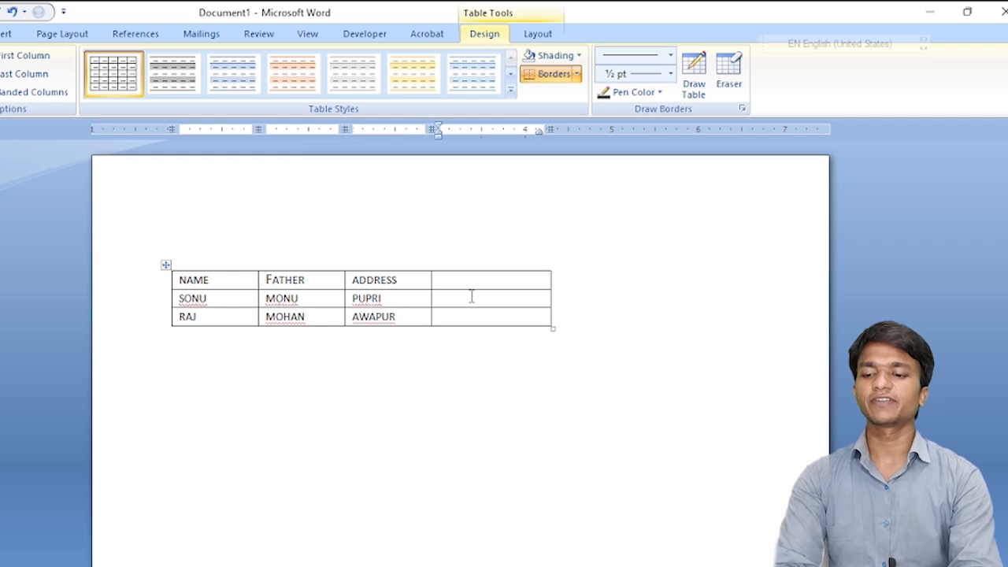
pyautogui.press('Tab')
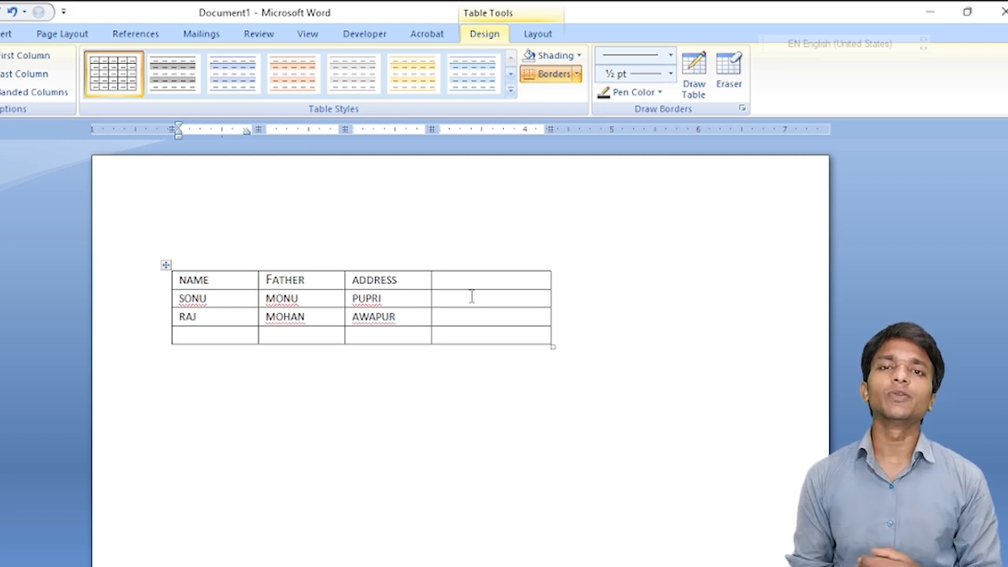
# Remove the entire table from the document.
pyautogui.rightClick(163, 265)
pyautogui.click(199, 276)
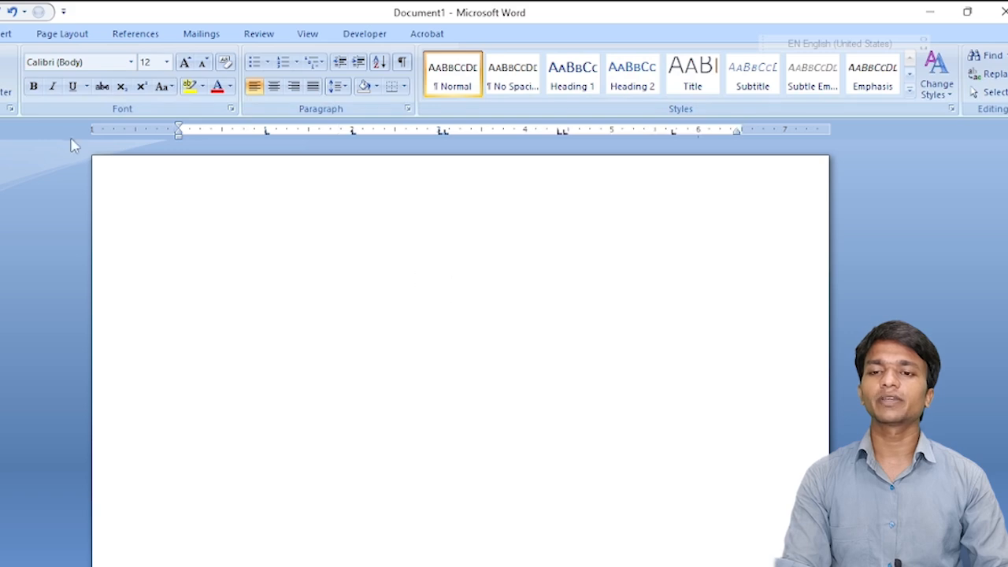
# Close the document without saving the changes and restart Word with a new blank document.
pyautogui.click(1004, 11)
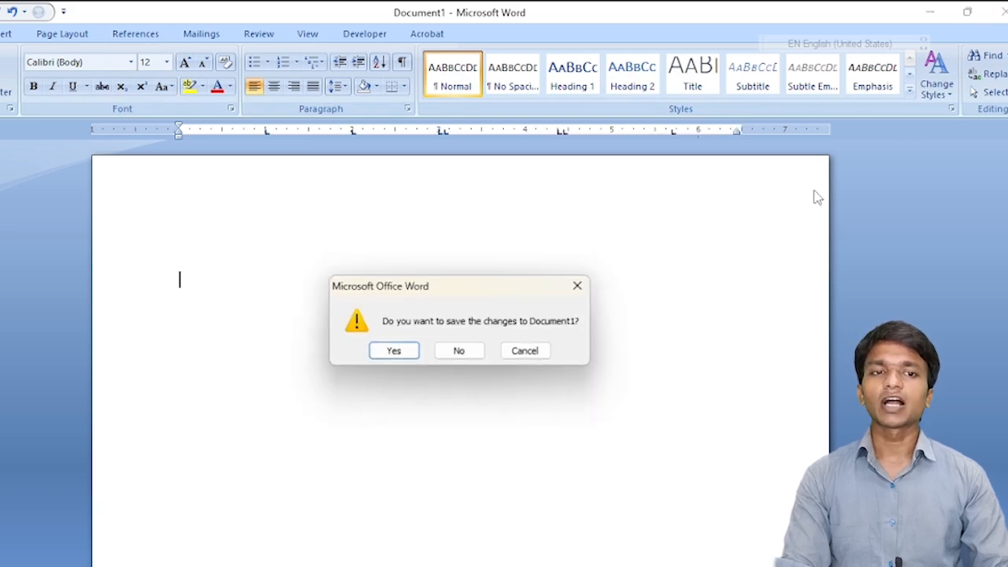
pyautogui.click(474, 344)
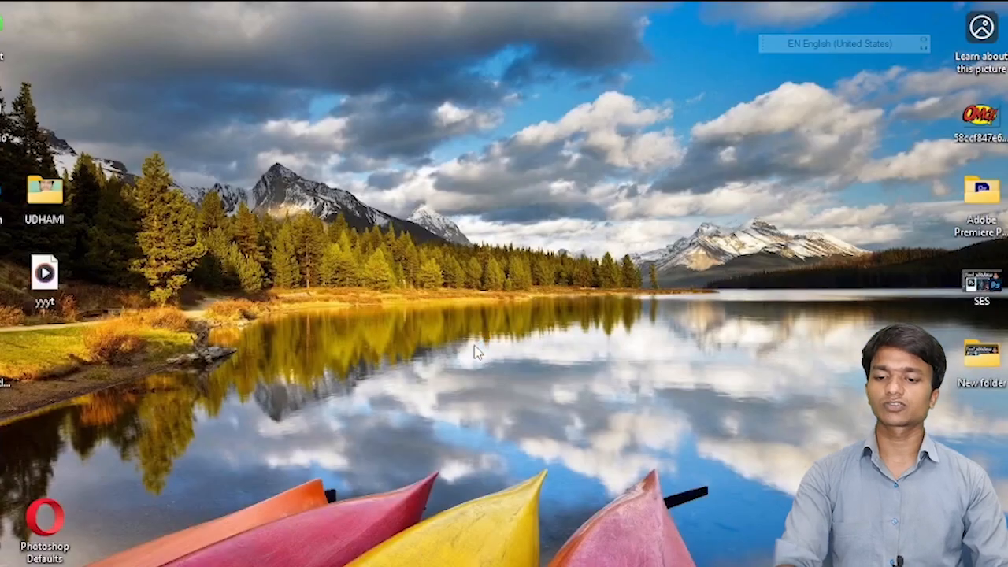
pyautogui.press('super+r')
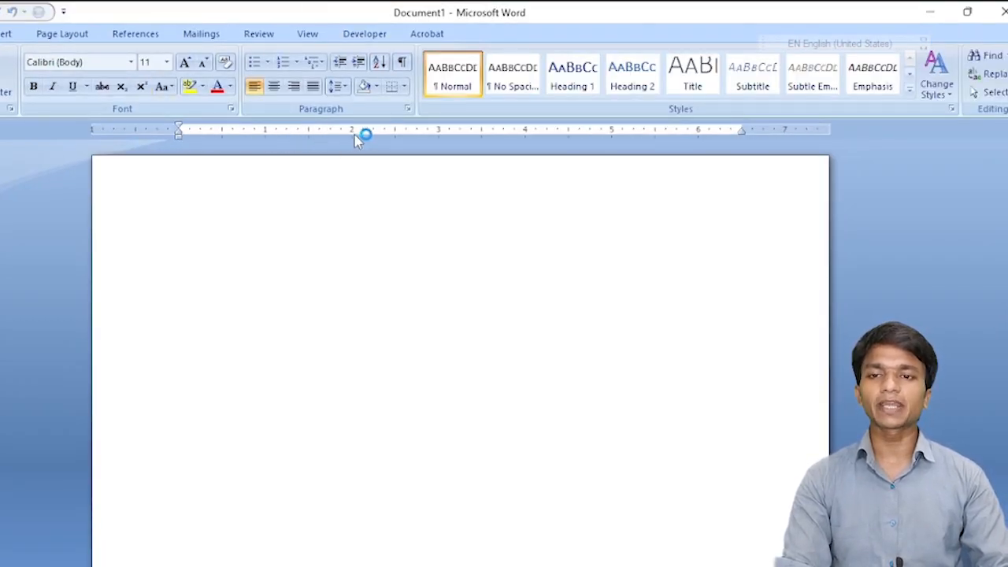
# Set left tab stops at about 2.7" and 5.3" on the ruler and enter the tab-separated headings NAME, CLASS and MOBILE.
pyautogui.click(413, 131)
pyautogui.click(641, 130)
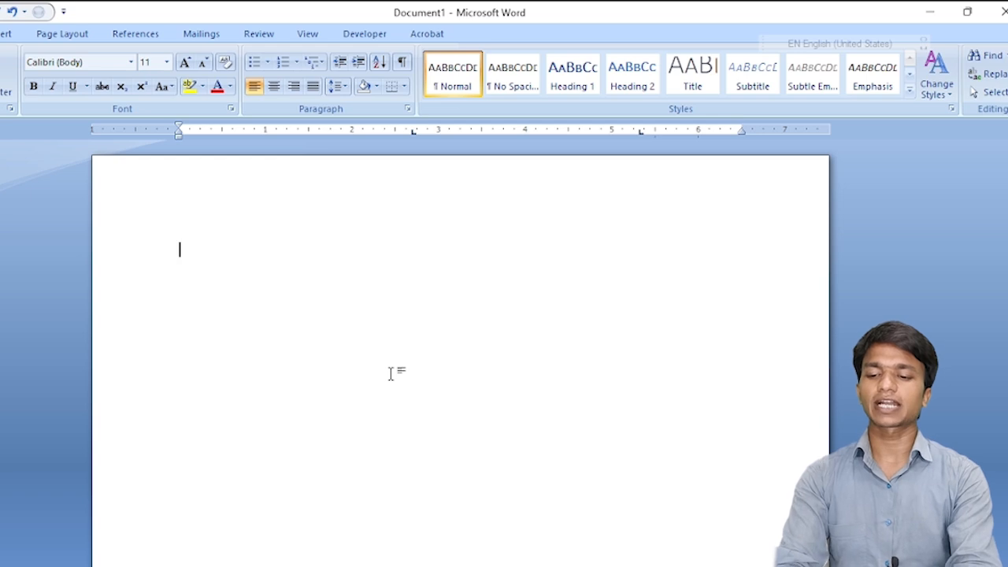
pyautogui.write('NAME\t')
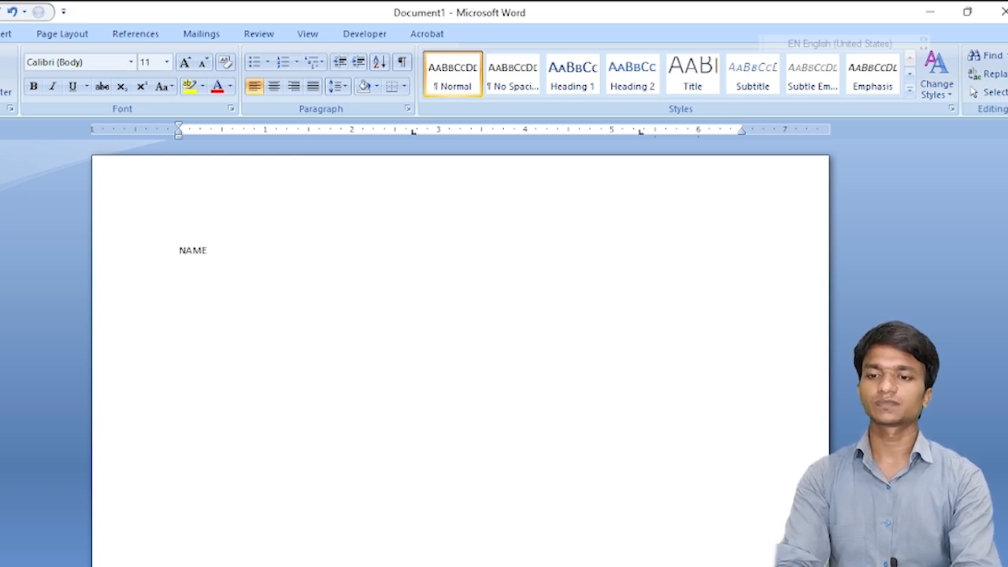
pyautogui.write('C')
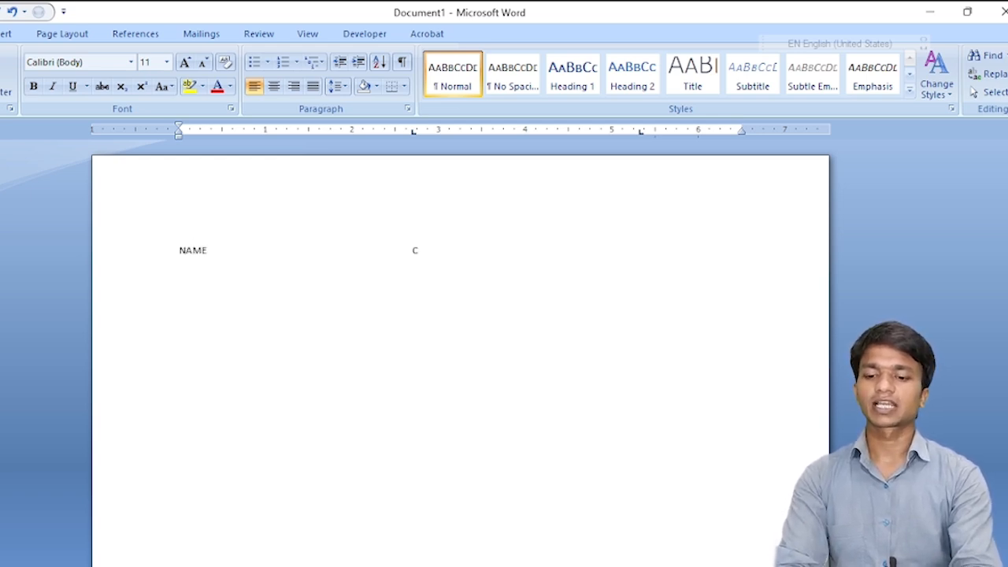
pyautogui.write('LASS')
pyautogui.press('Tab')
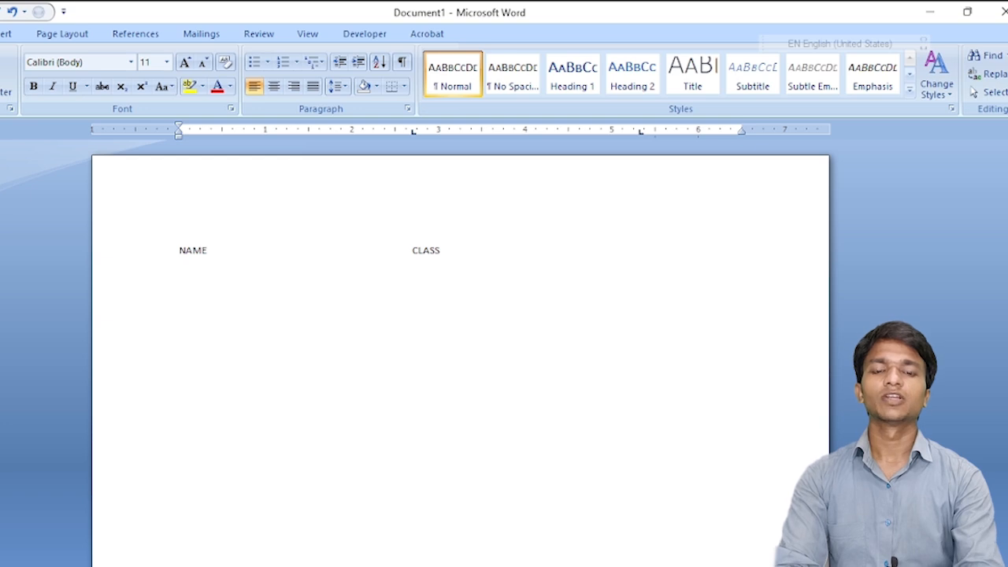
pyautogui.write('MOB')
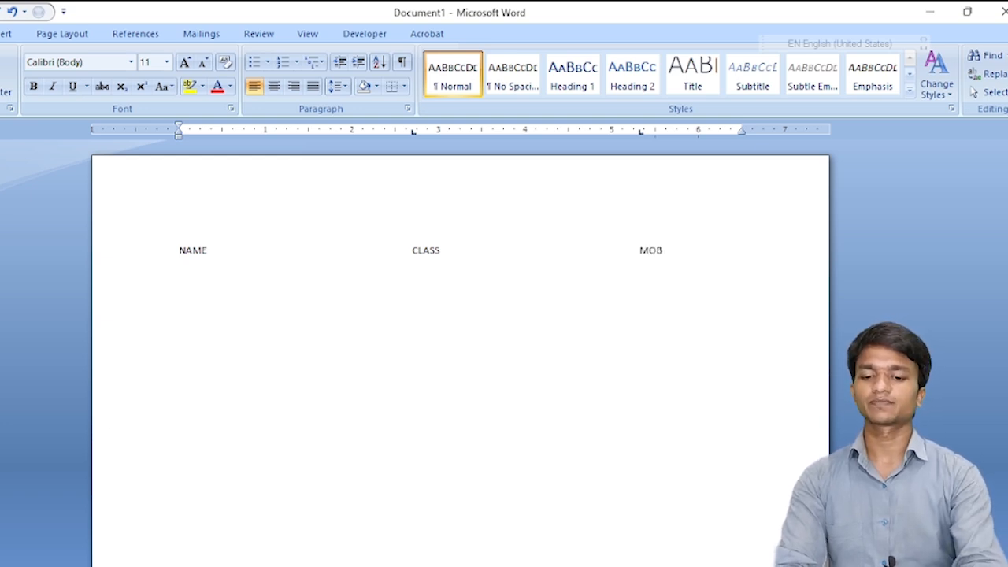
pyautogui.write('ILE')
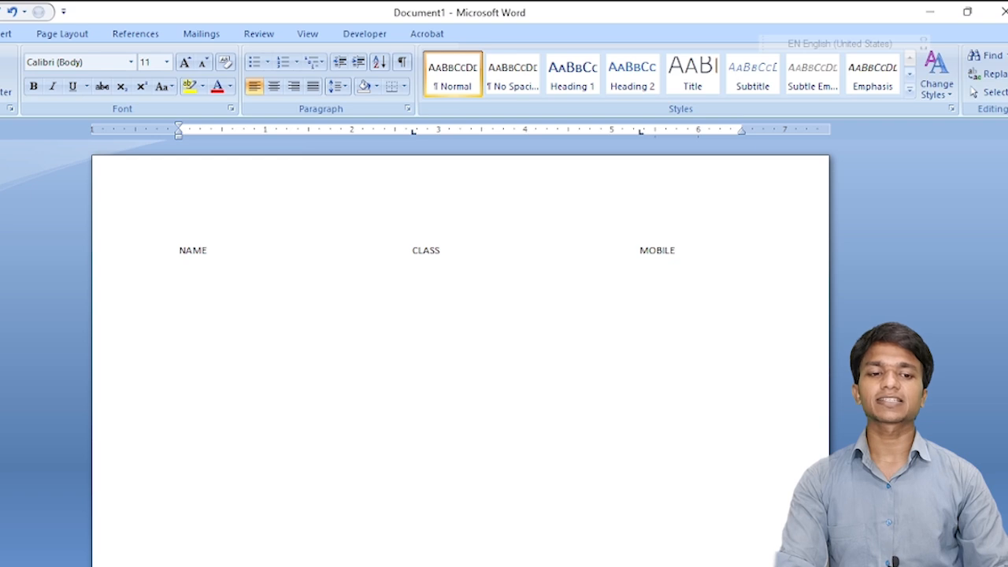
# Delete the whole heading line from the document.
pyautogui.moveTo(711, 258); pyautogui.dragTo(227, 232)
pyautogui.click(339, 298)
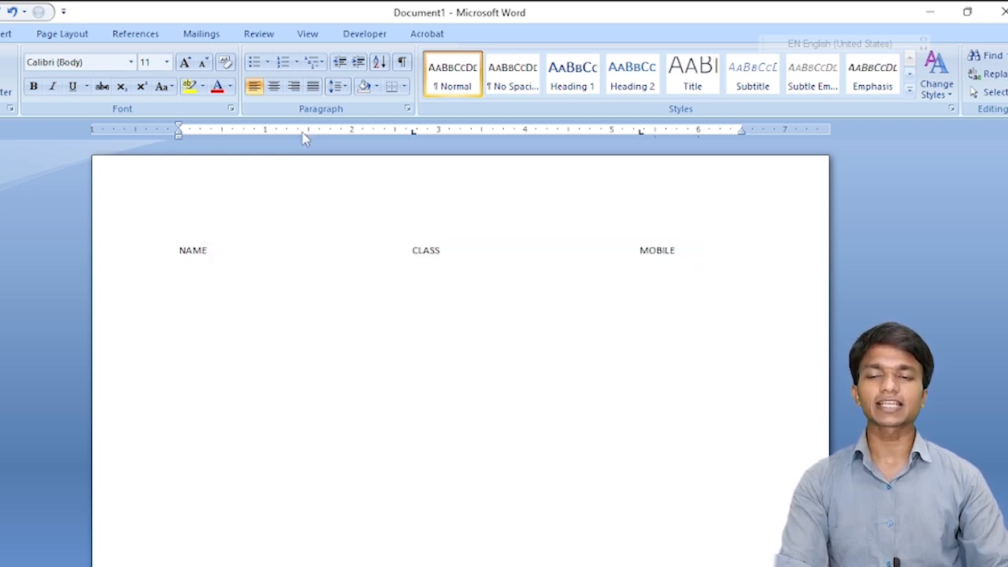
pyautogui.hotkey('ctrl', 'a')
pyautogui.press('Delete')
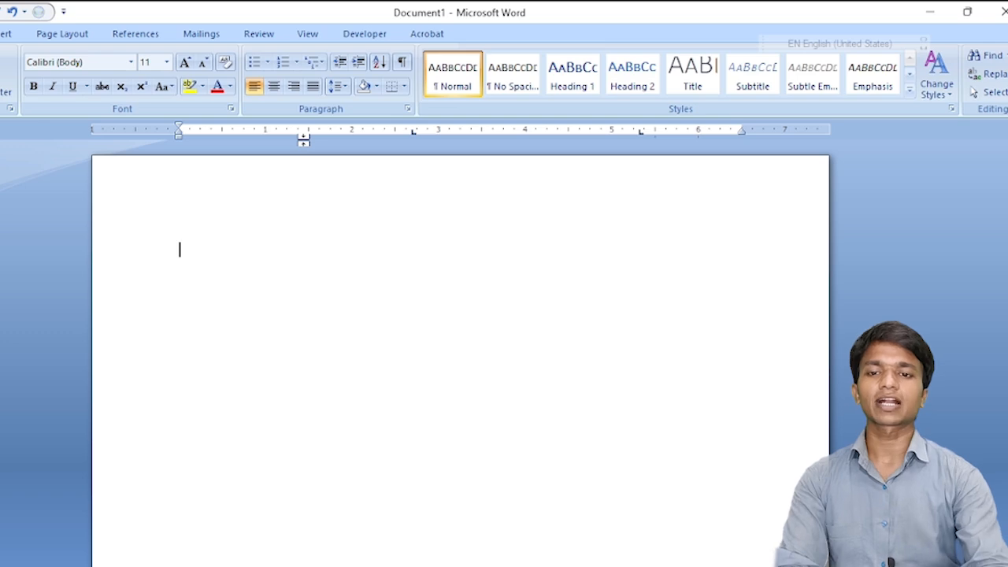
# Discard the document without saving and relaunch Word with a blank page.
pyautogui.click(1001, 11)
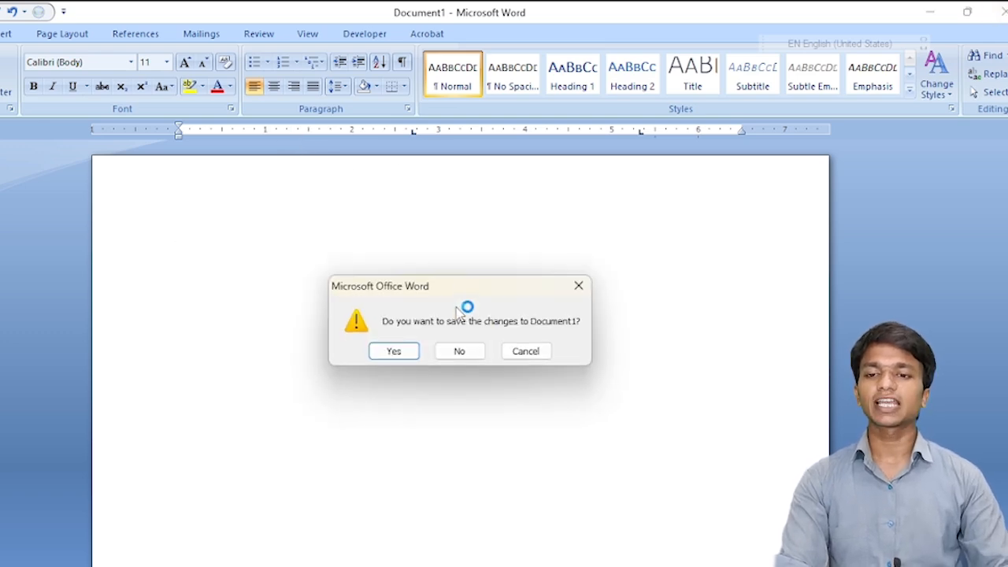
pyautogui.click(461, 351)
pyautogui.press('super+r')
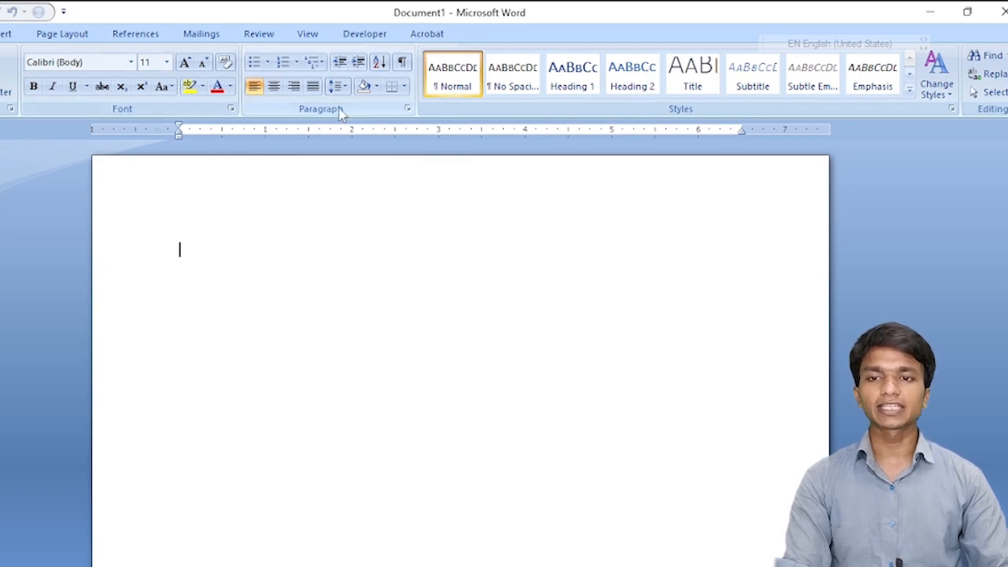
# Set the default tab stops to 1" in the paragraph's tab settings.
pyautogui.click(407, 109)
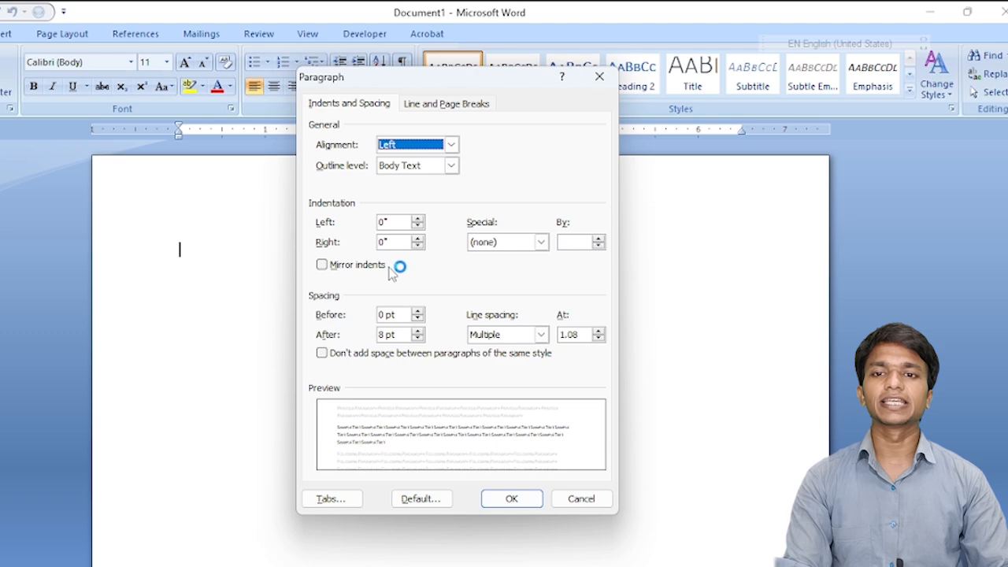
pyautogui.click(330, 498)
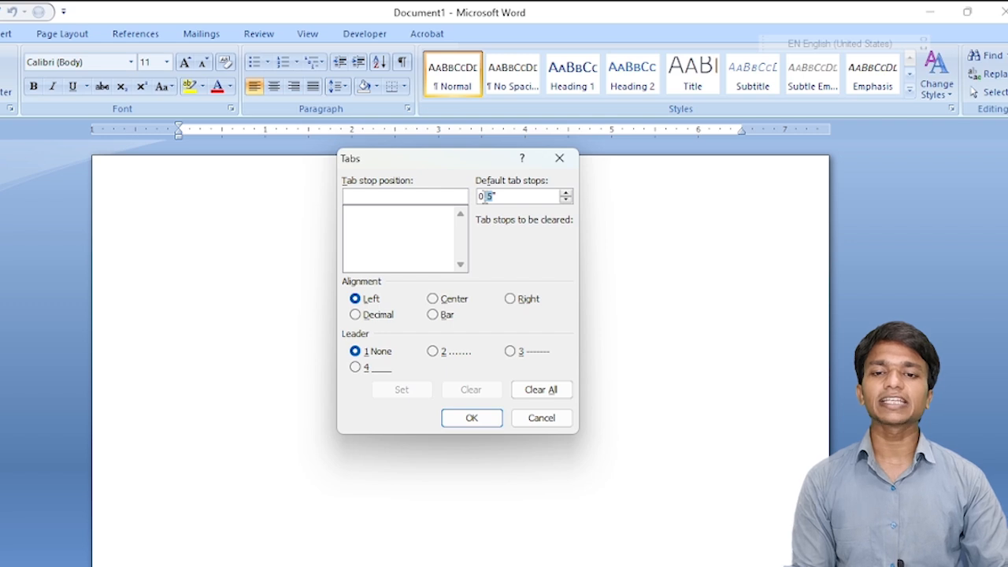
pyautogui.moveTo(489, 199); pyautogui.dragTo(474, 206)
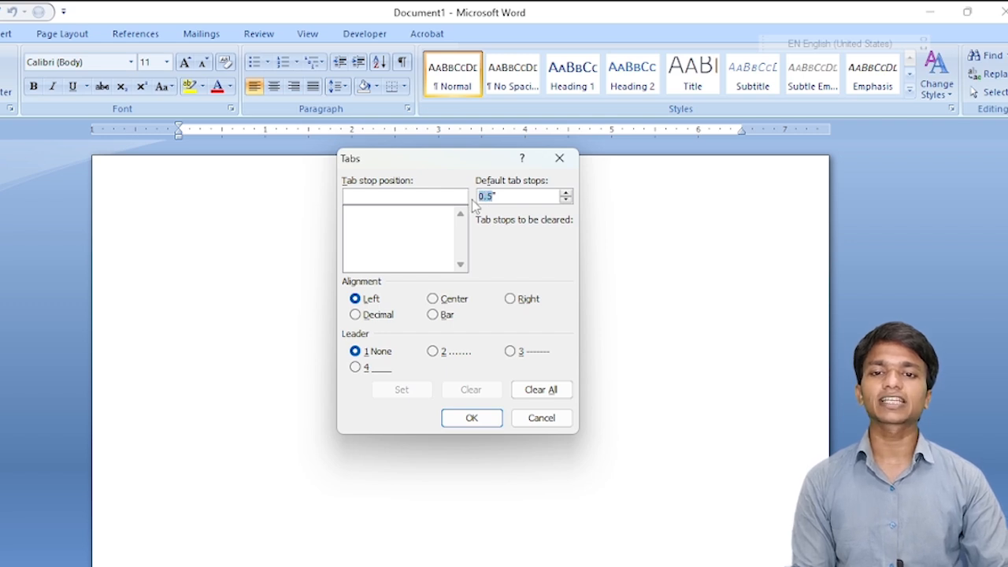
pyautogui.write('1')
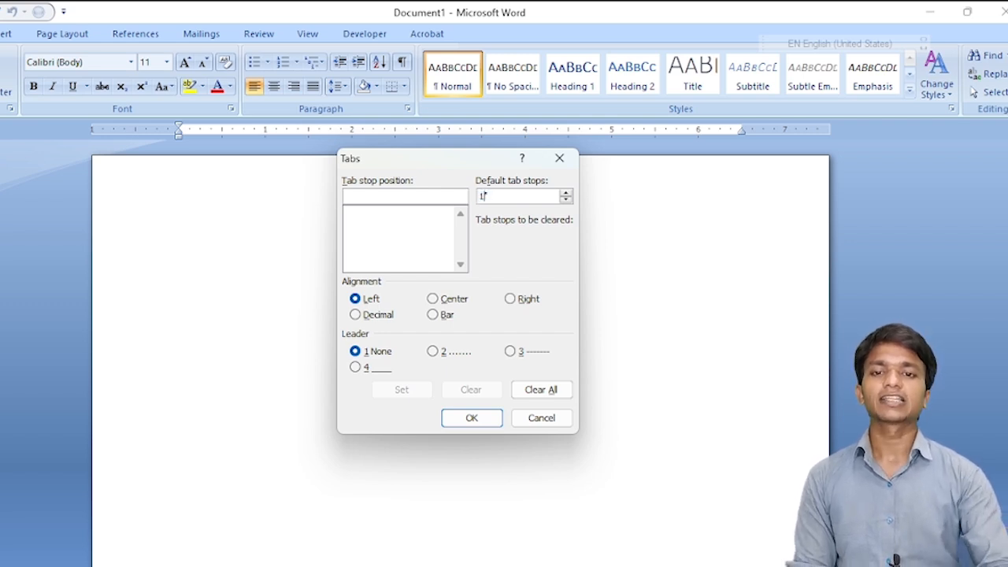
pyautogui.click(472, 418)
# Insert three tabs on the first line to test the default tab stop spacing.
pyautogui.press('Tab')
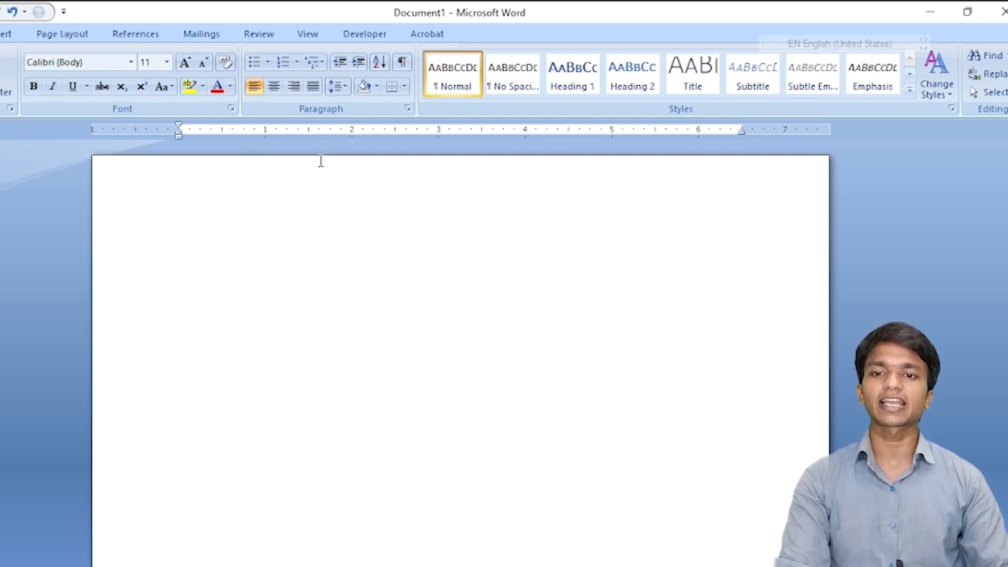
pyautogui.press('Tab')
pyautogui.press('Tab')
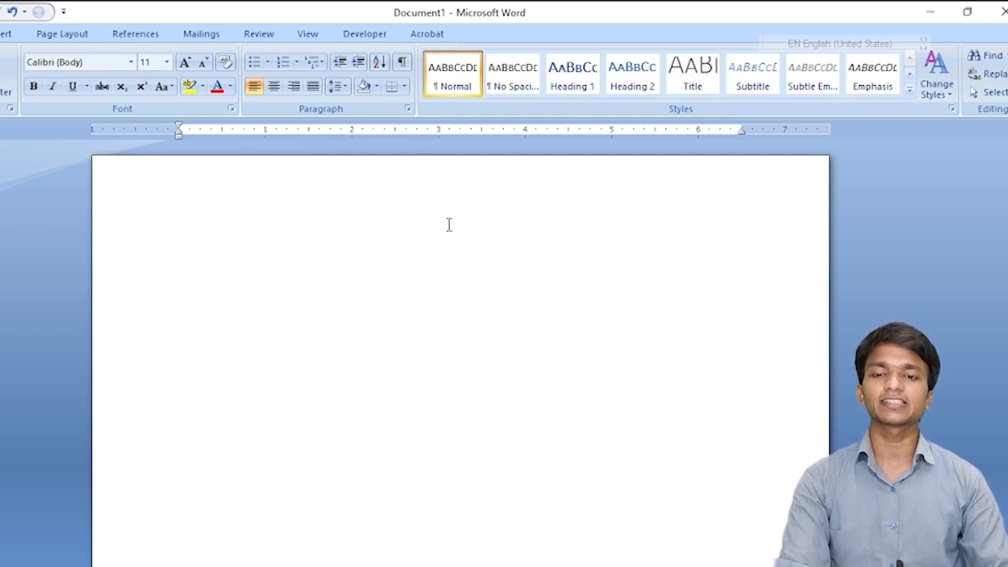
pyautogui.click(382, 131)
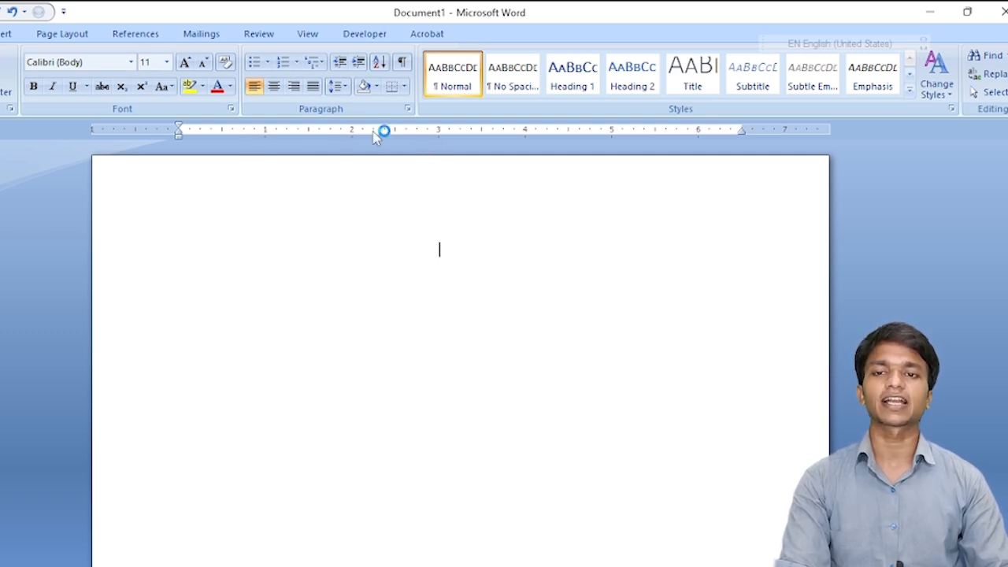
# Set the default tab stops back to 0.5" in the paragraph's tab settings.
pyautogui.click(408, 109)
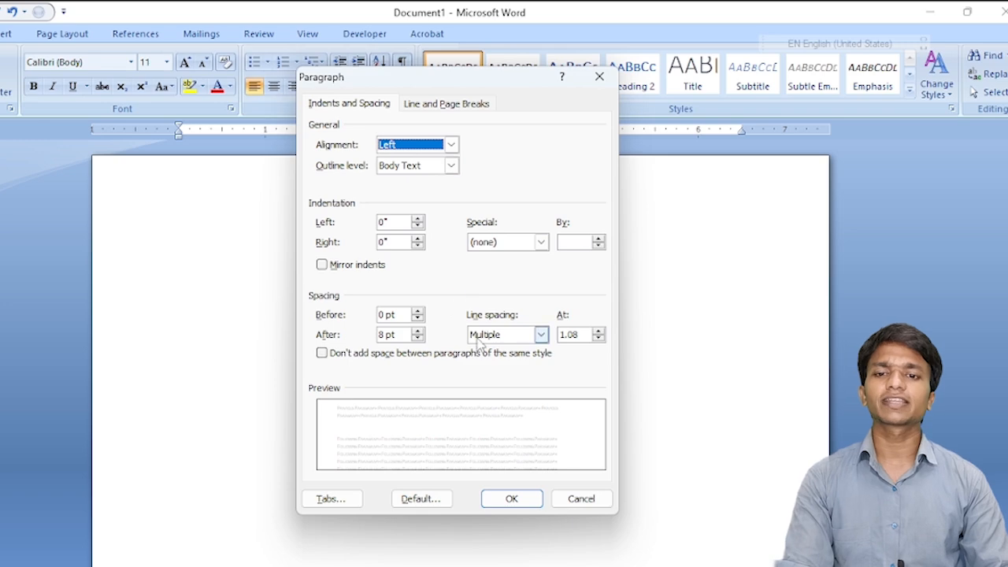
pyautogui.click(331, 499)
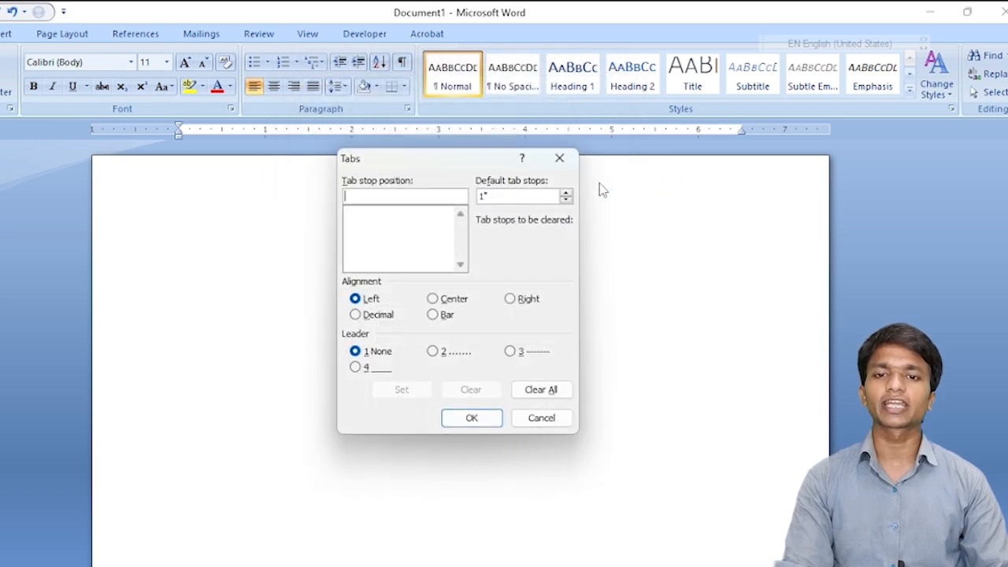
pyautogui.click(485, 197)
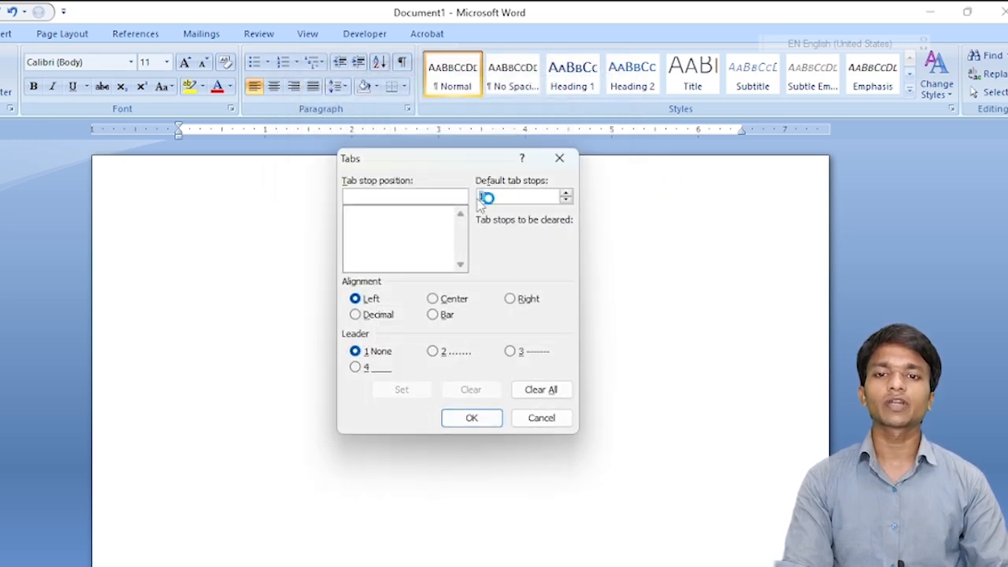
pyautogui.write('0.5"')
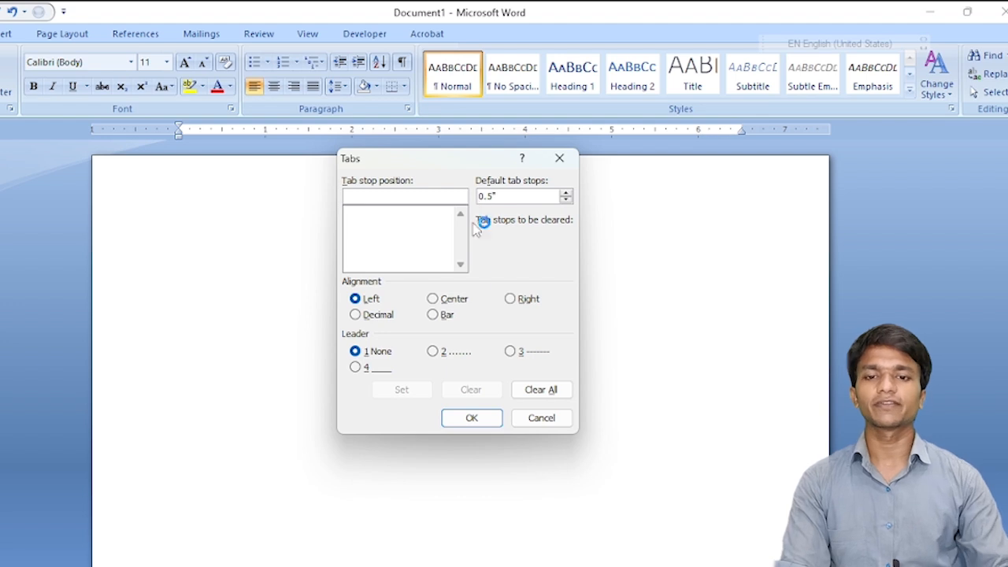
pyautogui.click(489, 416)
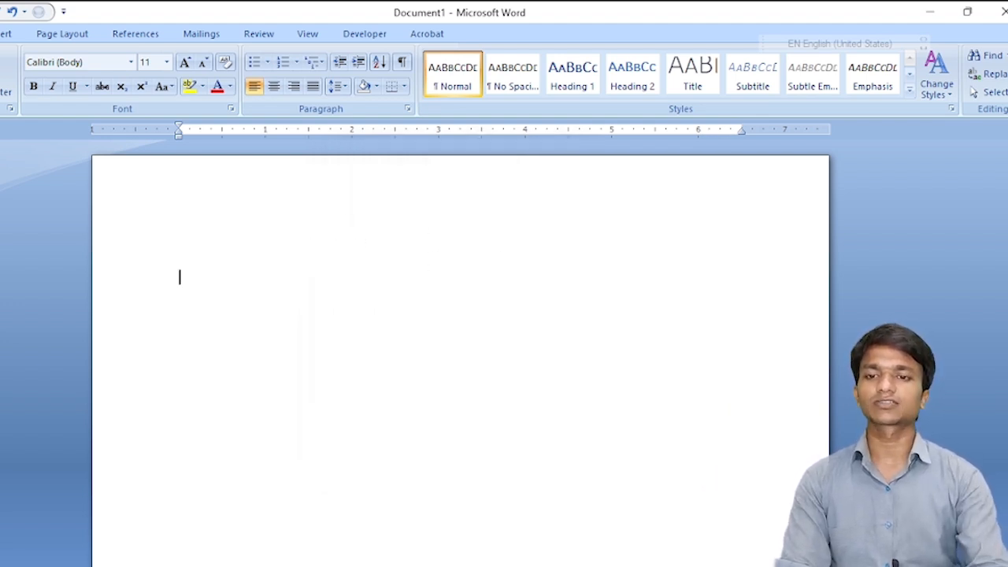
# Review the paragraph's tab stop settings without changing them.
pyautogui.click(408, 109)
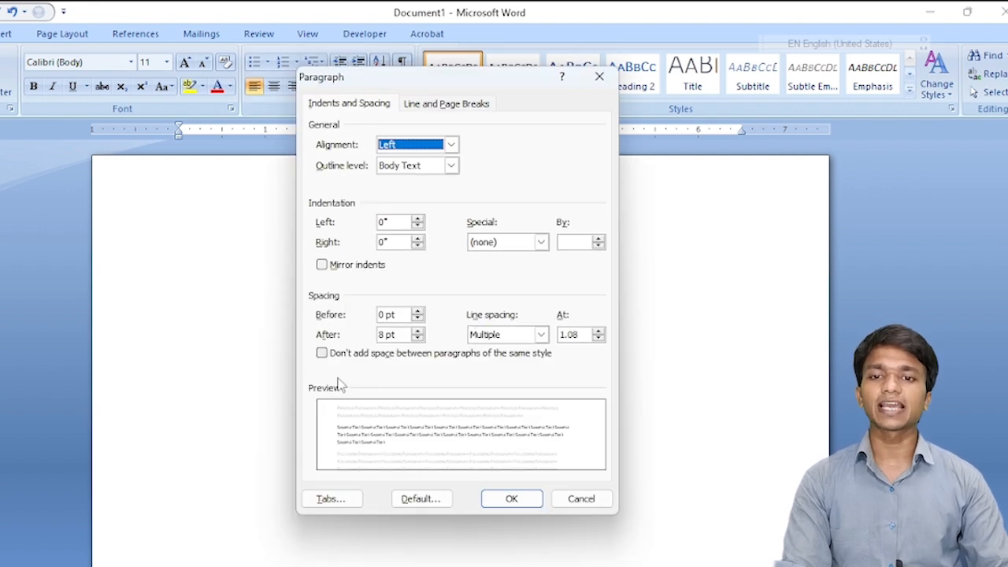
pyautogui.click(352, 502)
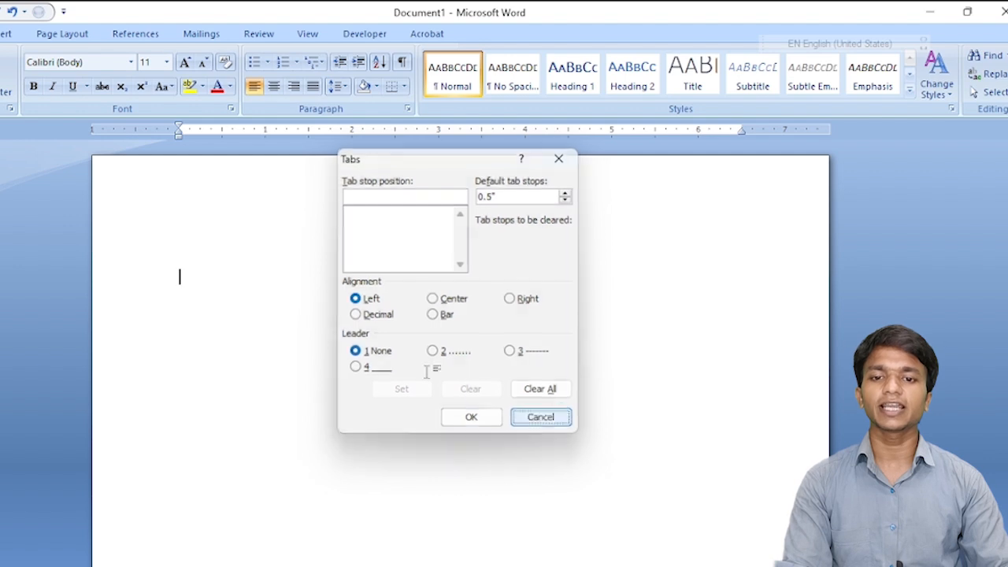
# Place left tab stops at 1", 3.5" and about 5.38" on the ruler for the current line.
pyautogui.click(542, 417)
pyautogui.click(267, 132)
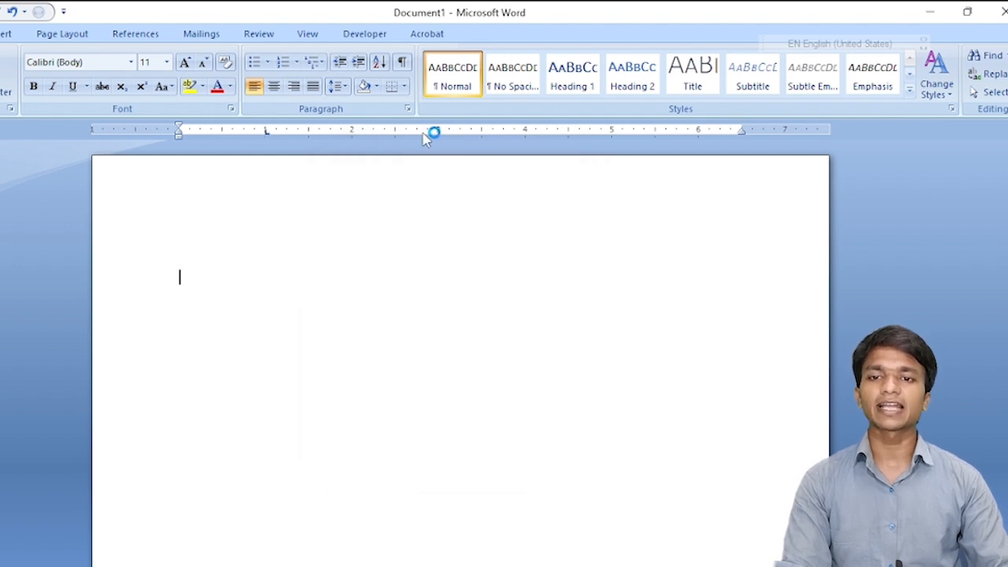
pyautogui.click(482, 132)
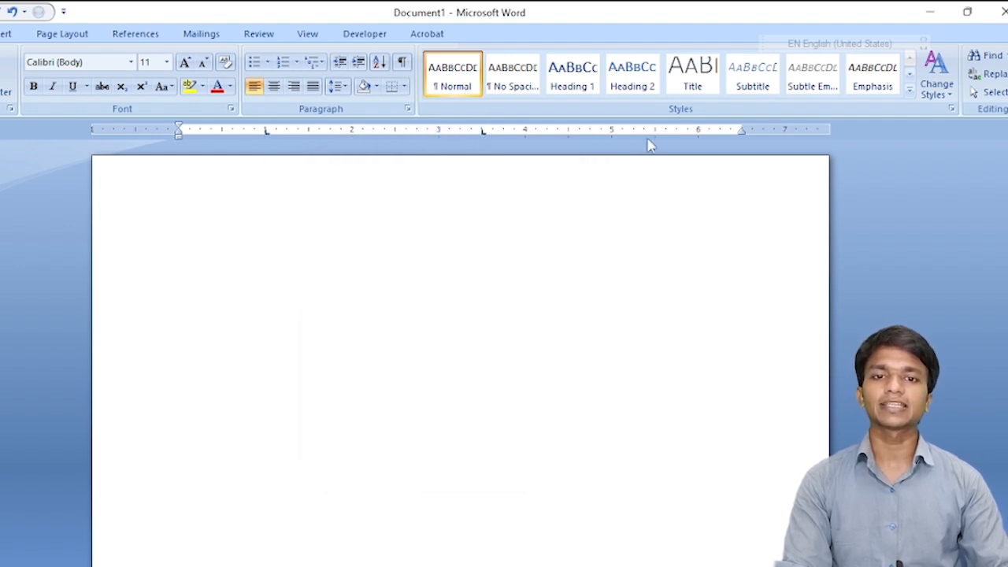
pyautogui.click(646, 131)
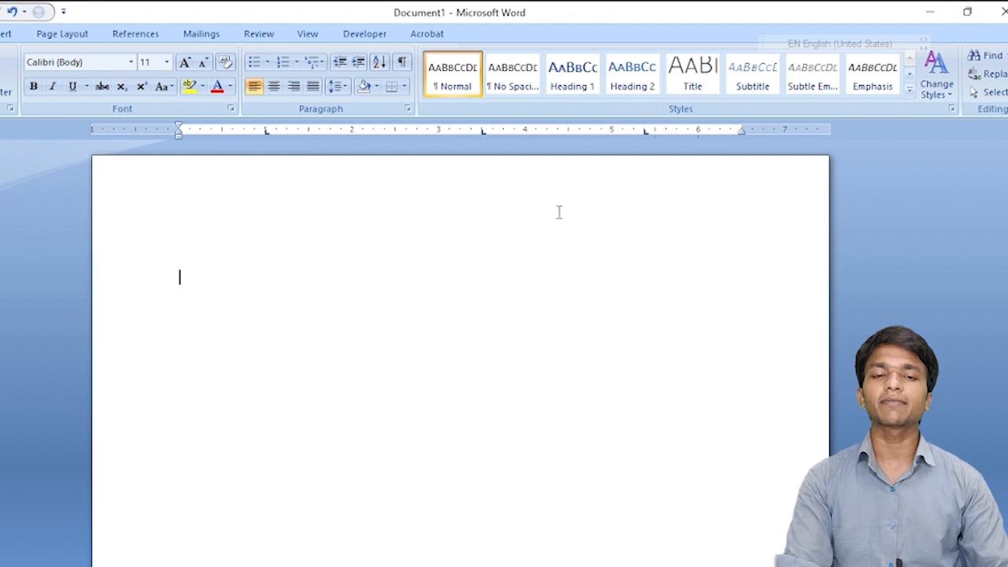
# Set the 1" tab stop to left alignment with no leader in the paragraph's tab settings.
pyautogui.click(407, 108)
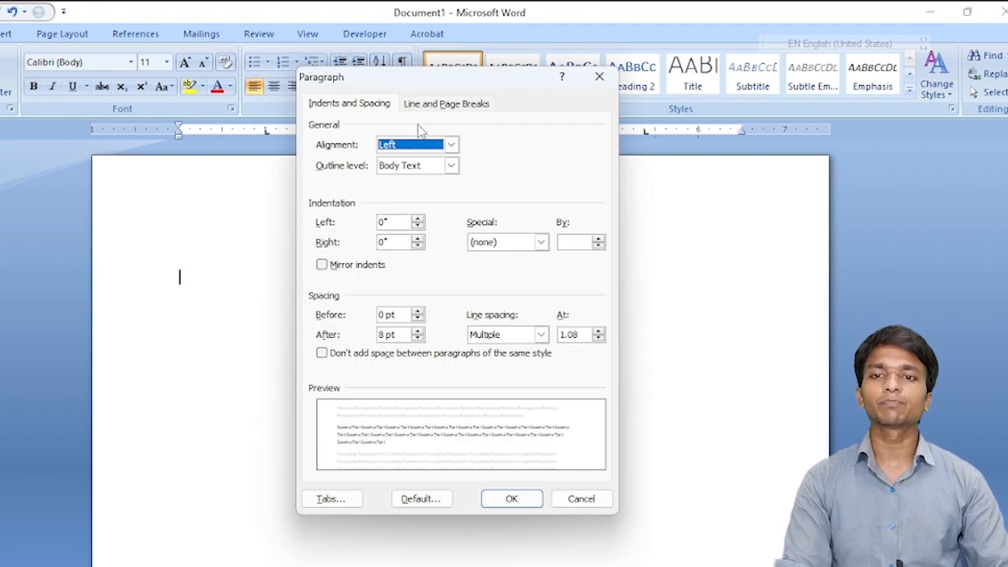
pyautogui.click(350, 505)
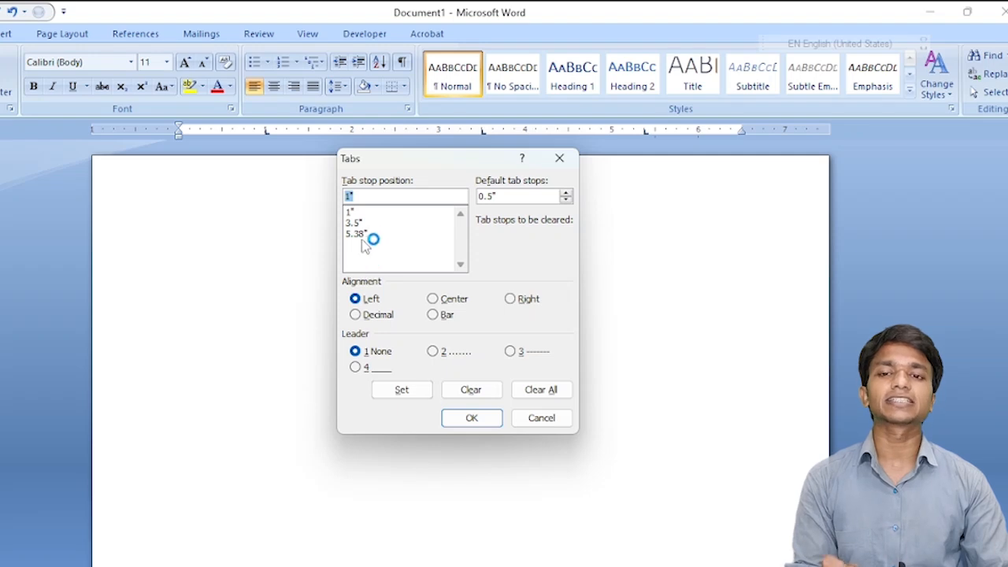
pyautogui.click(356, 213)
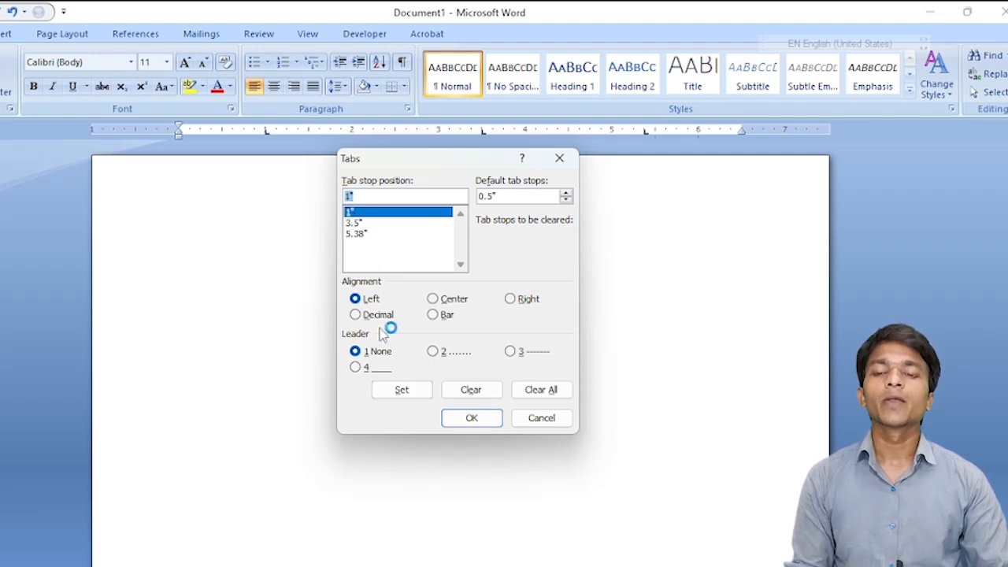
pyautogui.click(409, 392)
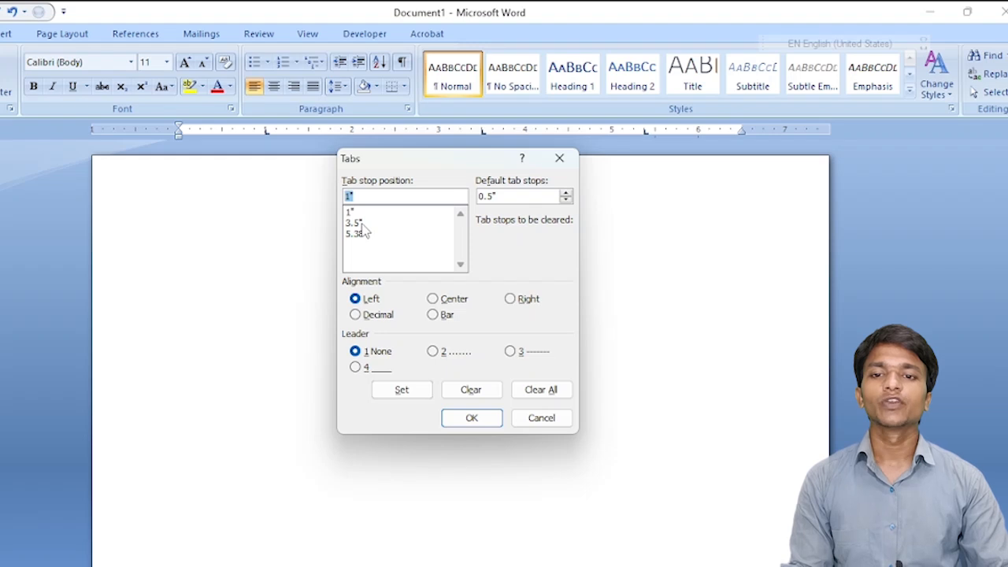
# Set the 3.5" tab stop to center alignment, change it to right alignment, and apply the tab settings.
pyautogui.click(361, 223)
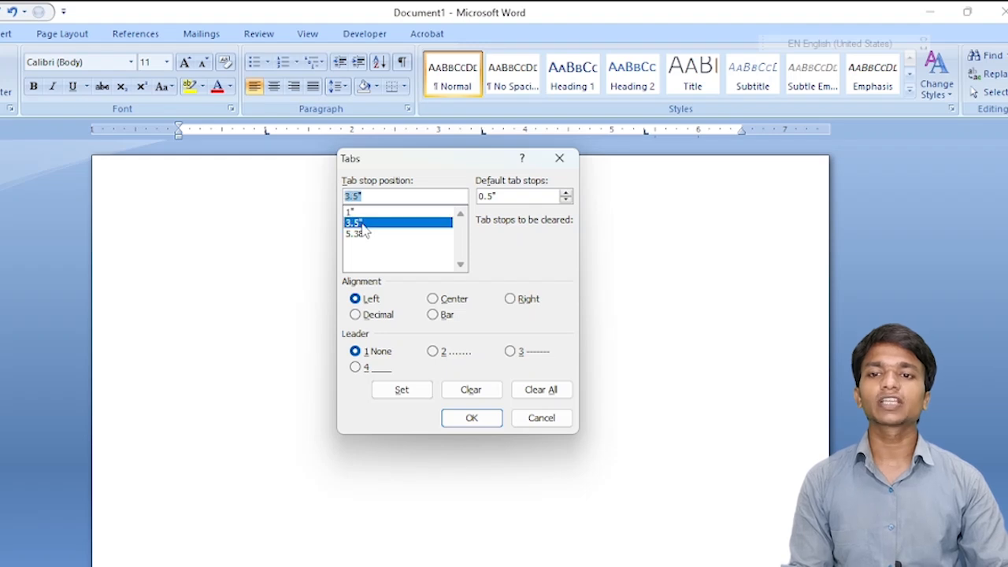
pyautogui.click(435, 299)
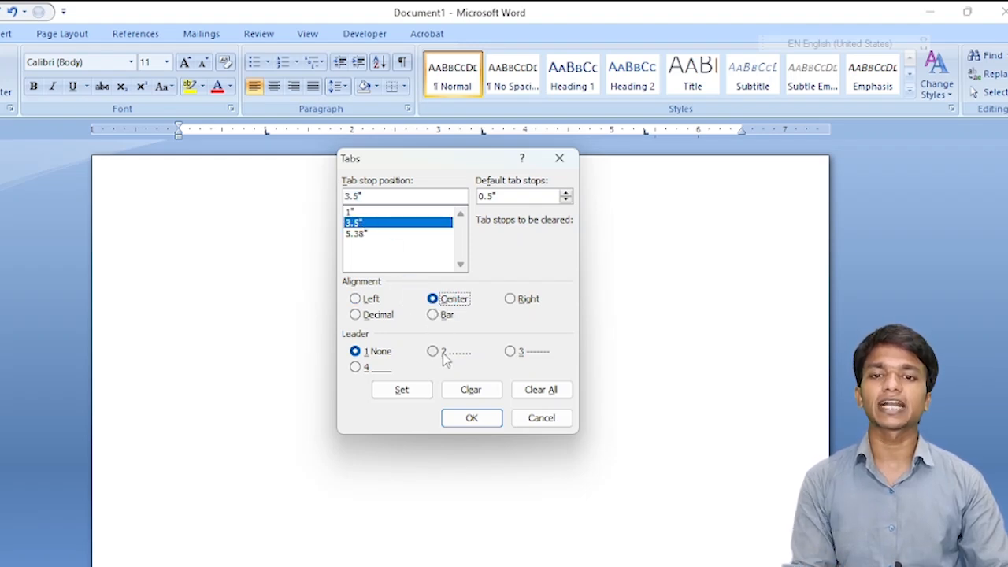
pyautogui.click(408, 394)
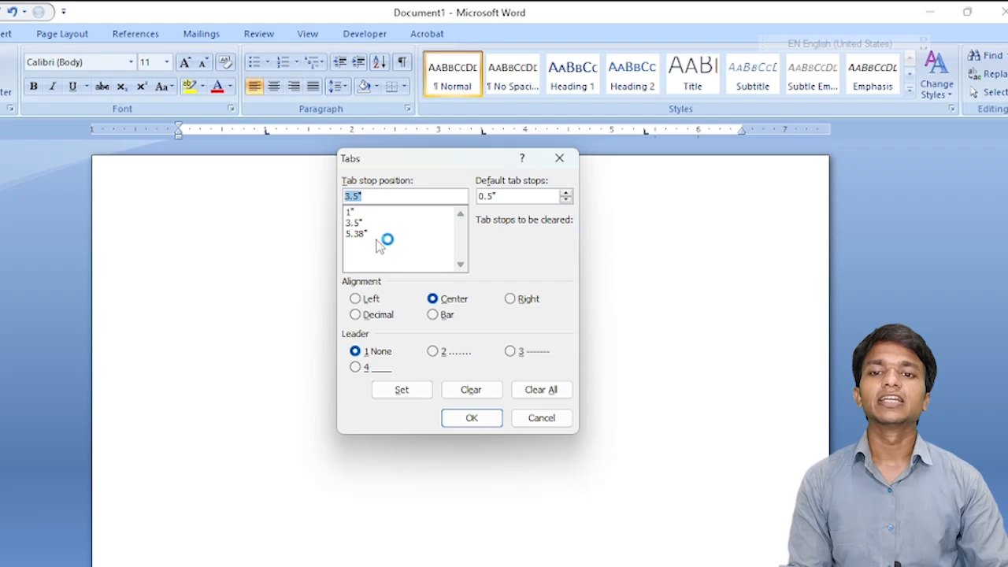
pyautogui.click(525, 303)
pyautogui.click(471, 417)
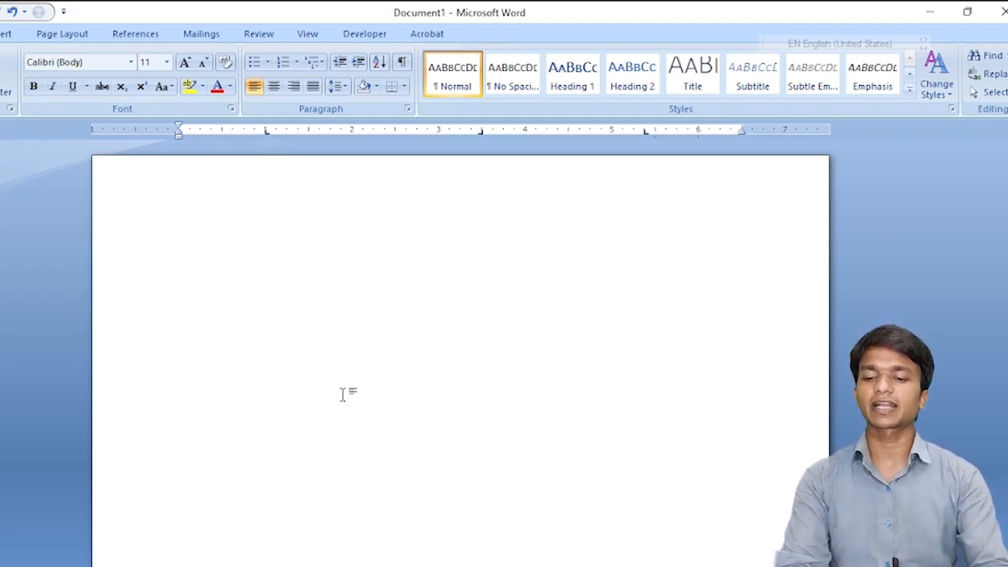
# Enter the heading NAME and enlarge all the document's text to 16 pt.
pyautogui.write('NAME')
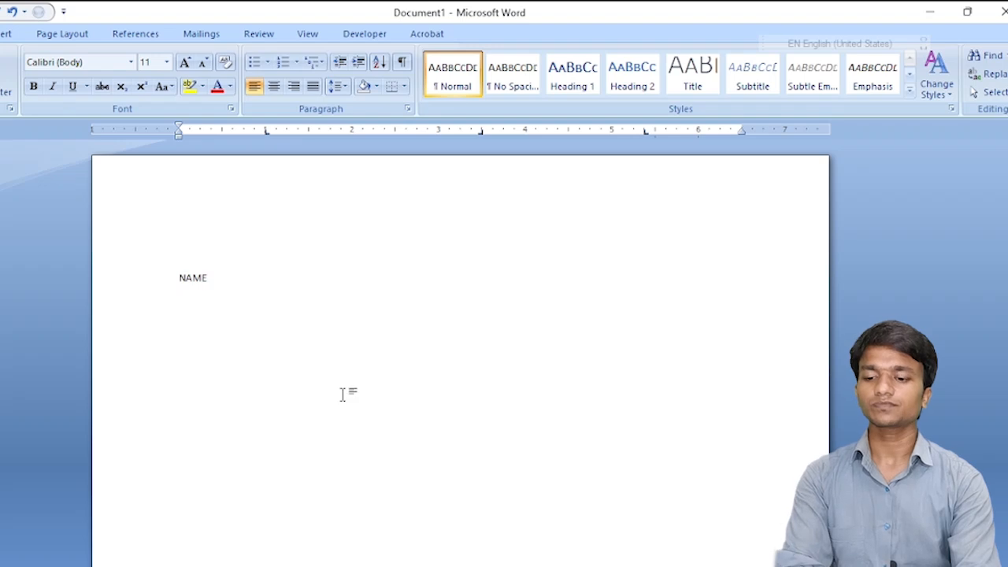
pyautogui.hotkey('ctrl', 'a')
pyautogui.hotkey('ctrl', 'shift', '.')
pyautogui.hotkey('ctrl', 'shift', '.')
pyautogui.hotkey('ctrl', 'shift', '.')
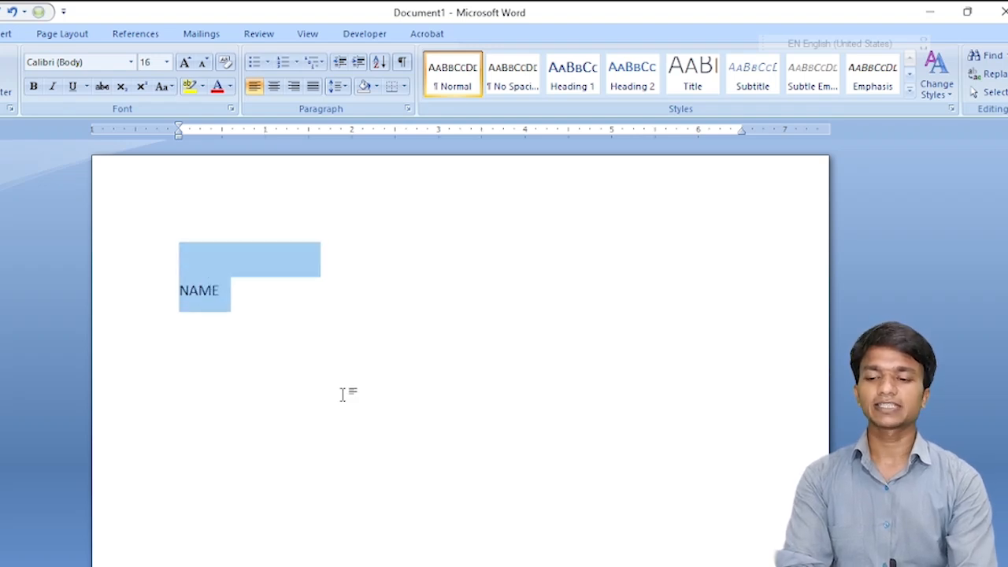
# Add the headings FATHER, ADDRESS and MOBILW after NAME, separating them with tabs.
pyautogui.press('End')
pyautogui.press('Tab')
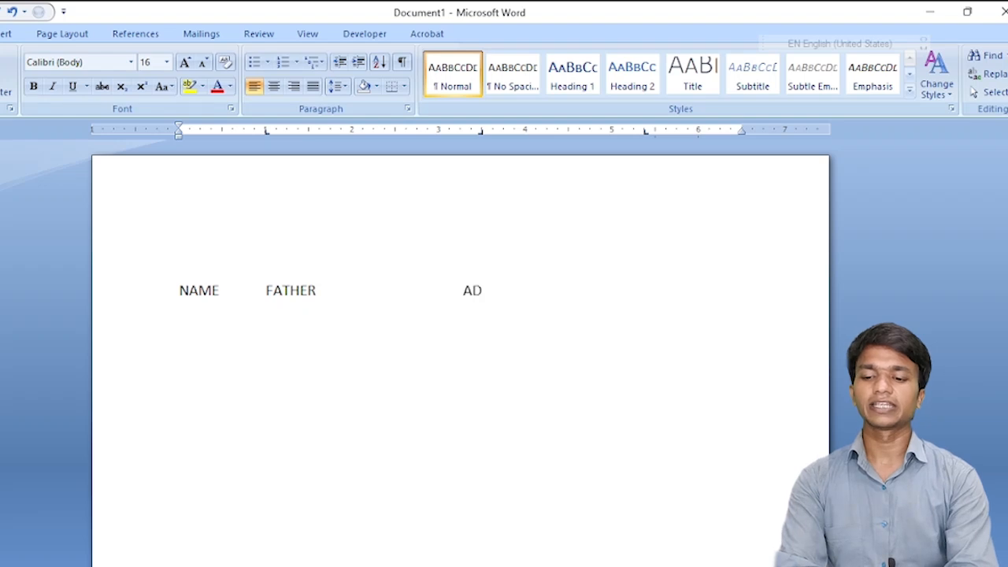
pyautogui.write('DR')
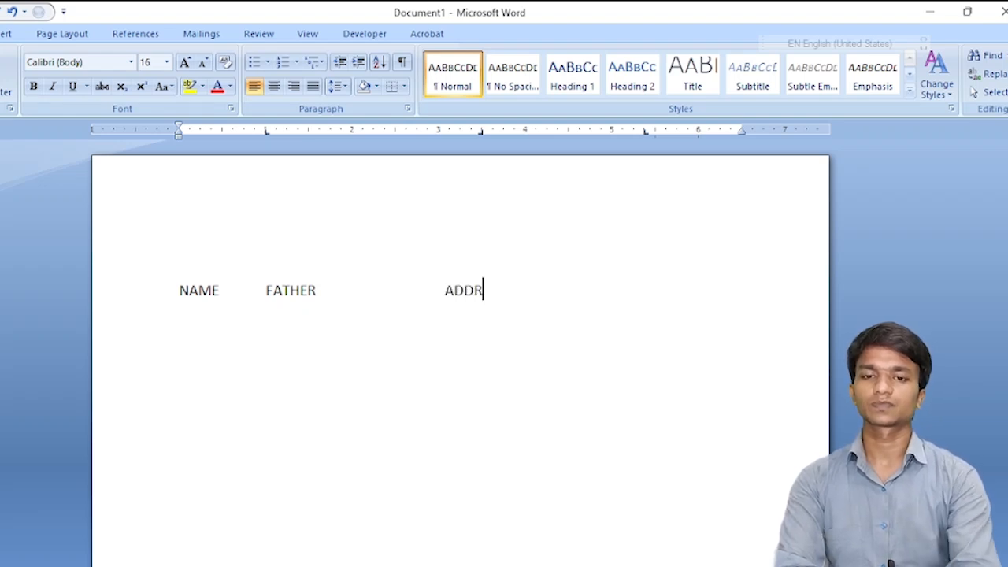
pyautogui.write('ESS')
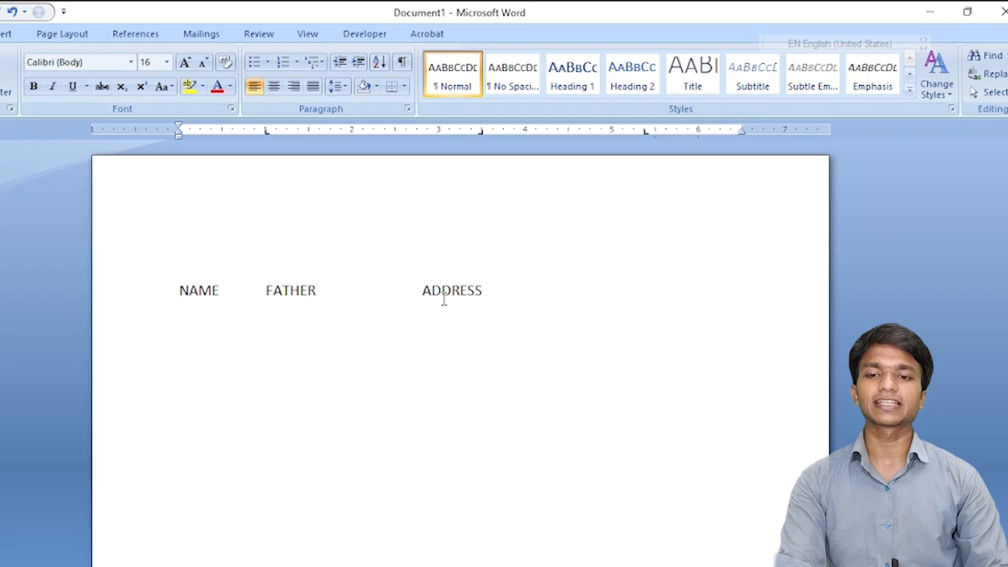
pyautogui.press('Tab')
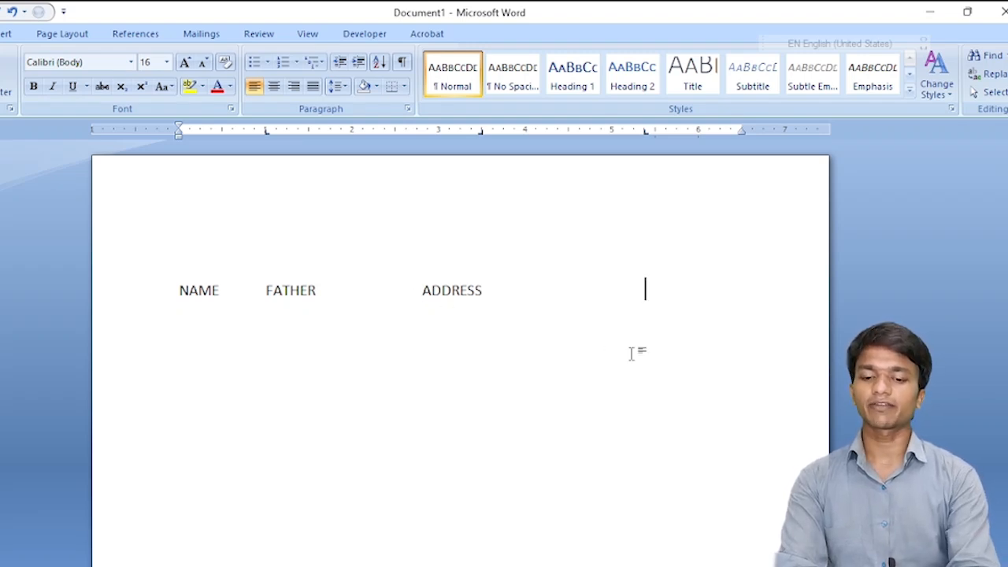
pyautogui.write('MON')
pyautogui.press('BackSpace')
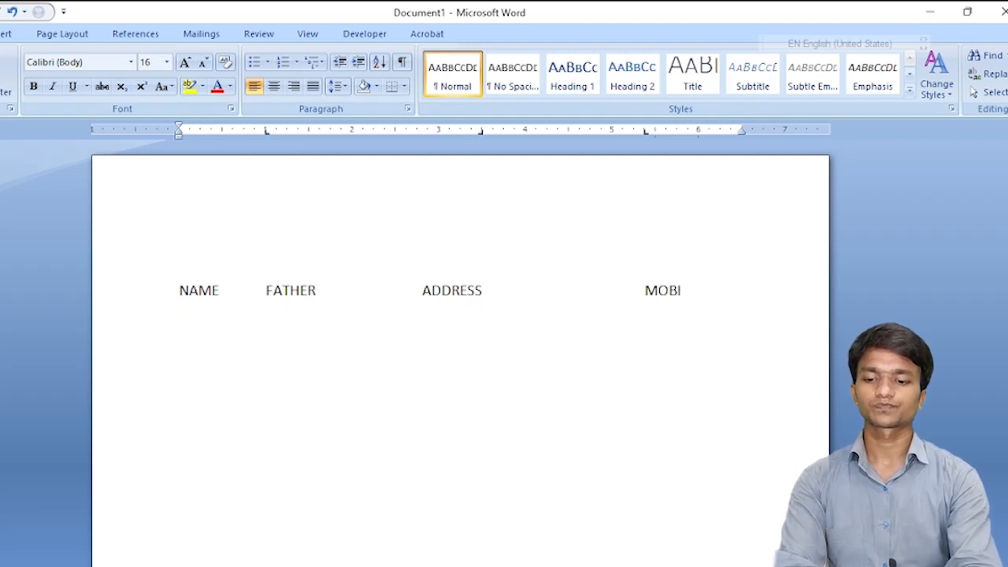
pyautogui.write('BILW')
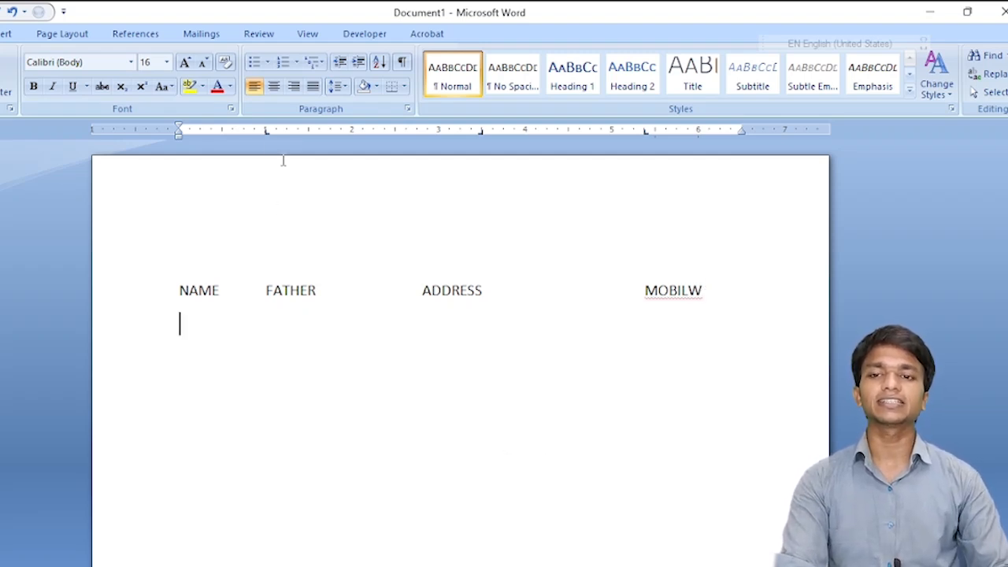
# Clear the extra 1.06" tab stop in the tab settings of the line below the headings.
pyautogui.doubleClick(268, 135)
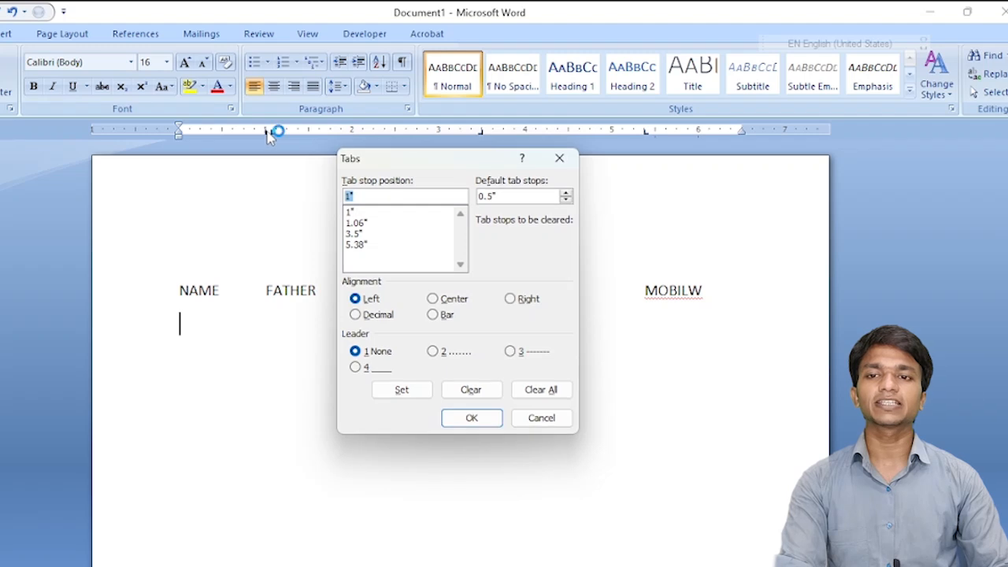
pyautogui.click(541, 417)
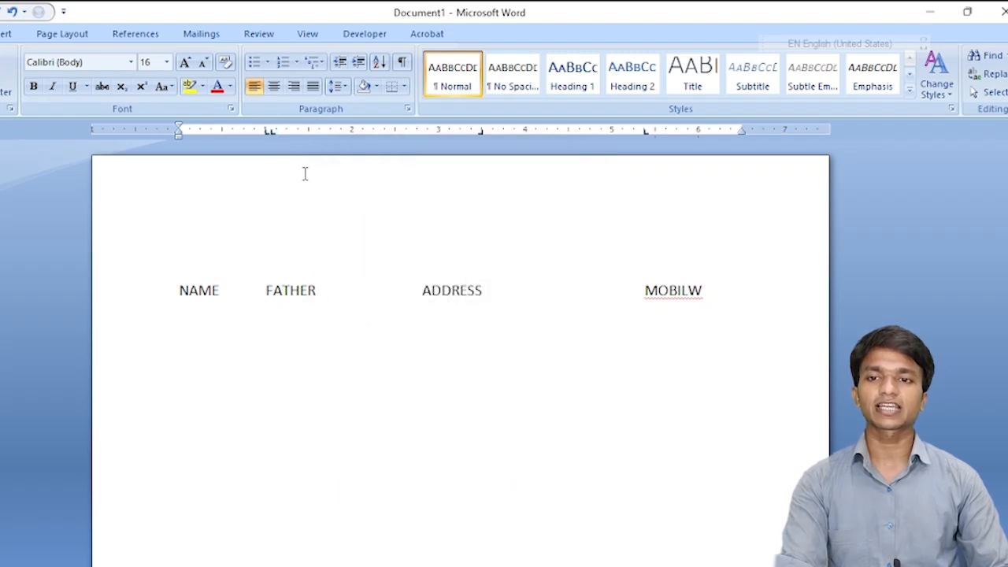
pyautogui.doubleClick(275, 133)
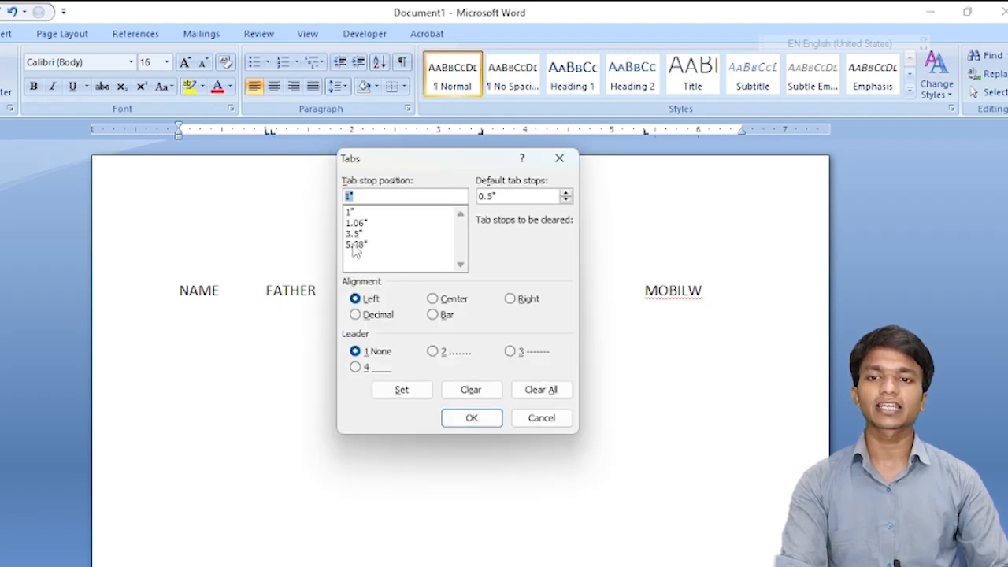
pyautogui.click(355, 213)
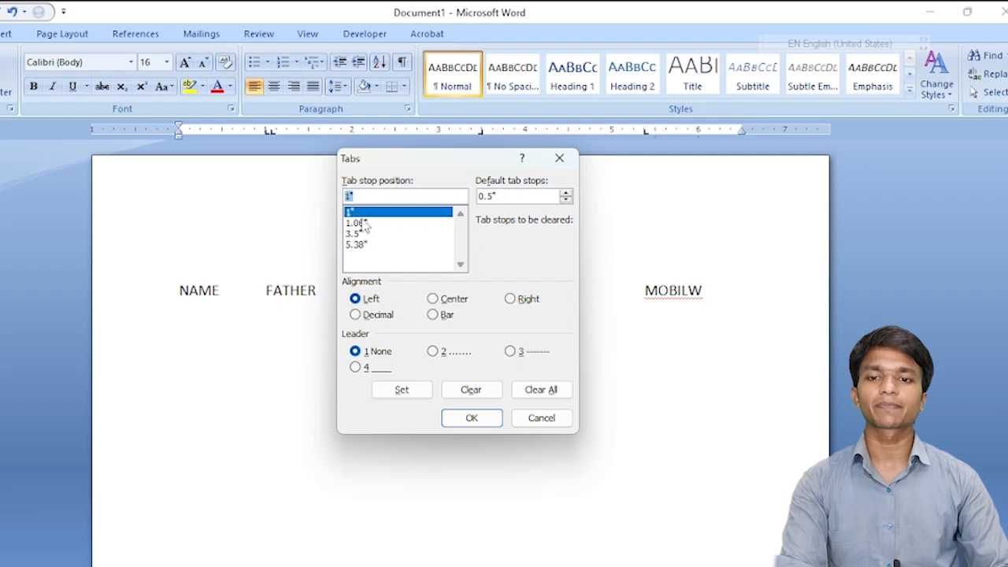
pyautogui.click(359, 223)
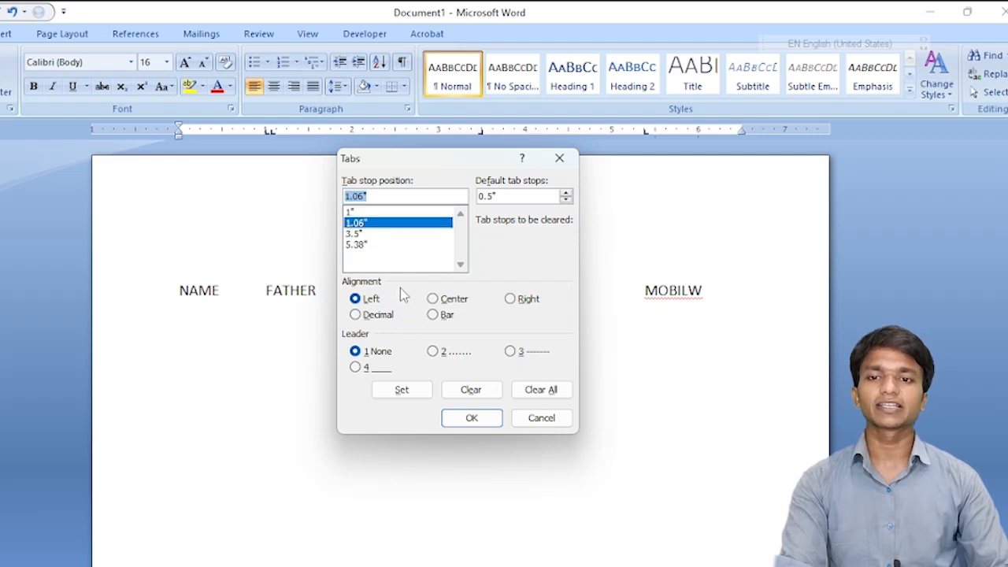
pyautogui.click(471, 389)
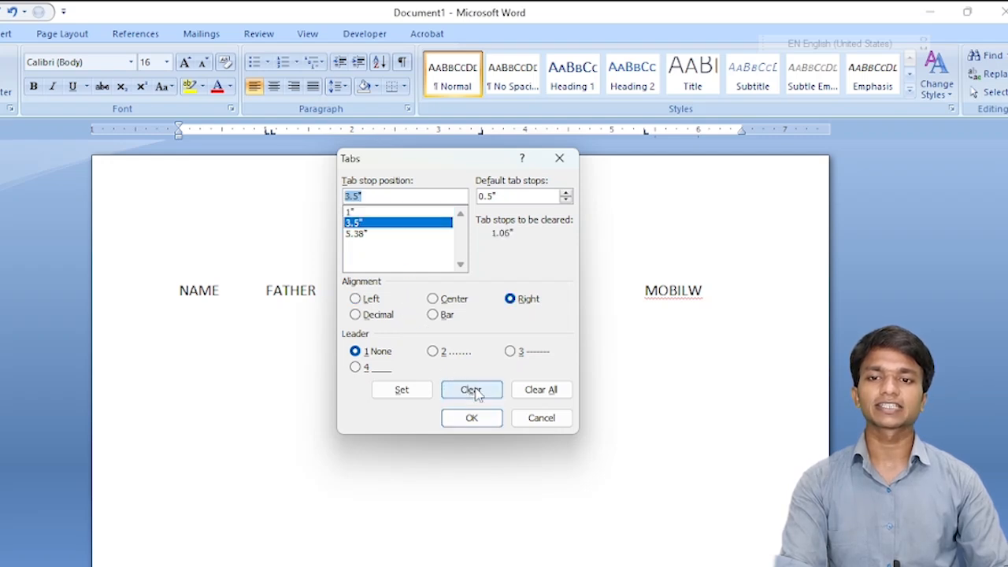
# Set the 5.38" tab stop to center alignment and apply the tab settings.
pyautogui.click(384, 234)
pyautogui.click(378, 213)
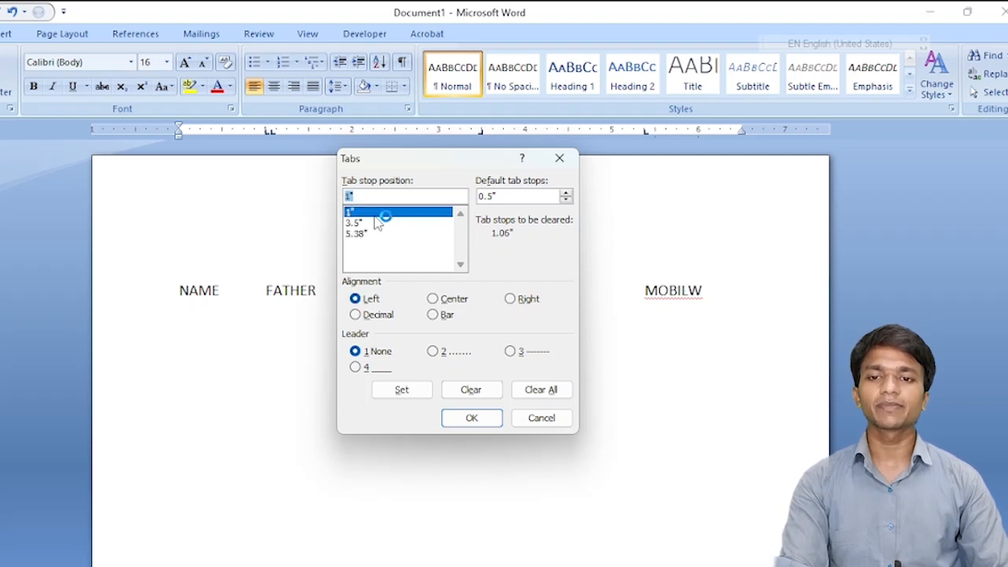
pyautogui.click(379, 224)
pyautogui.click(378, 234)
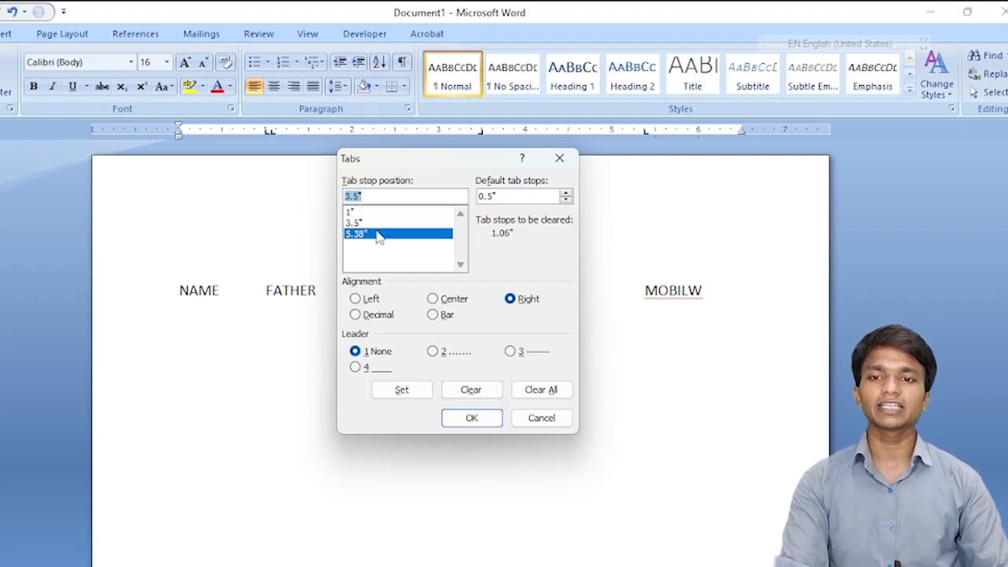
pyautogui.click(441, 302)
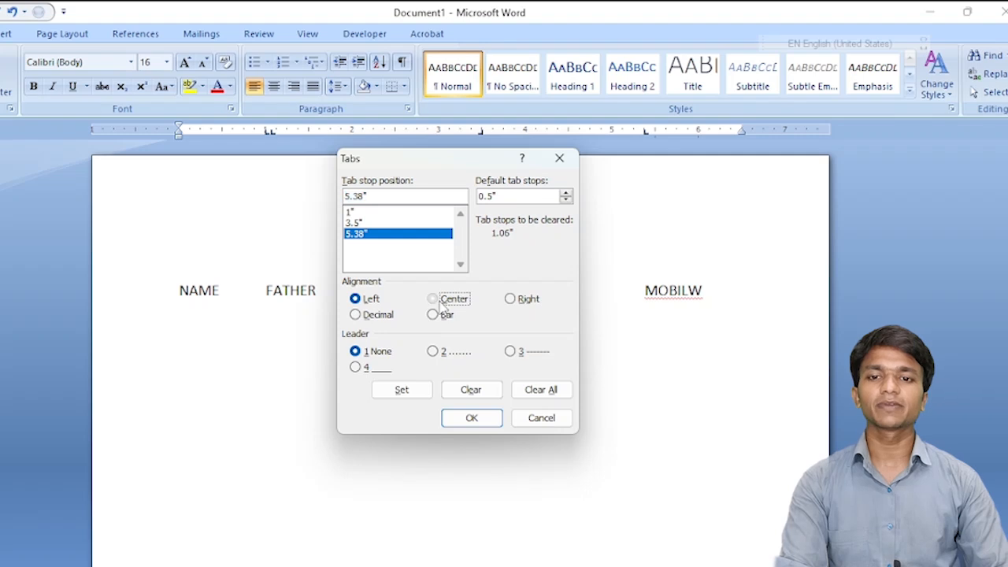
pyautogui.click(425, 391)
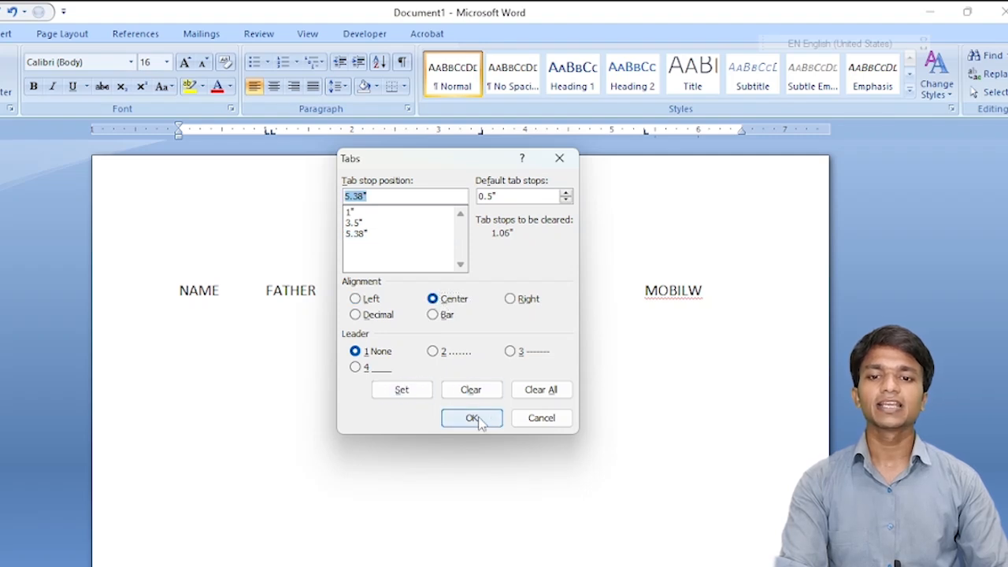
pyautogui.click(473, 419)
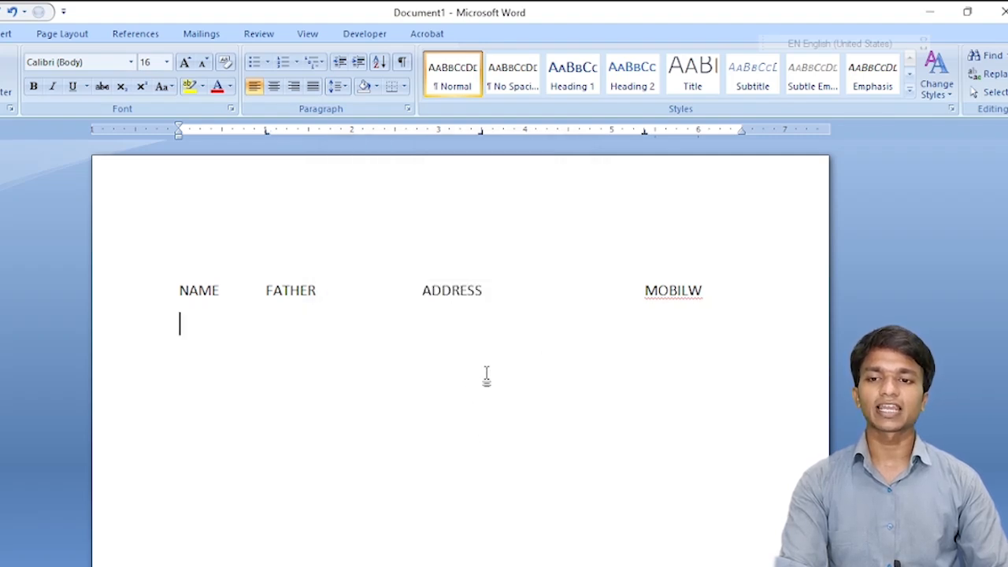
pyautogui.write('JSDJB')
pyautogui.press('BackSpace')
pyautogui.press('BackSpace')
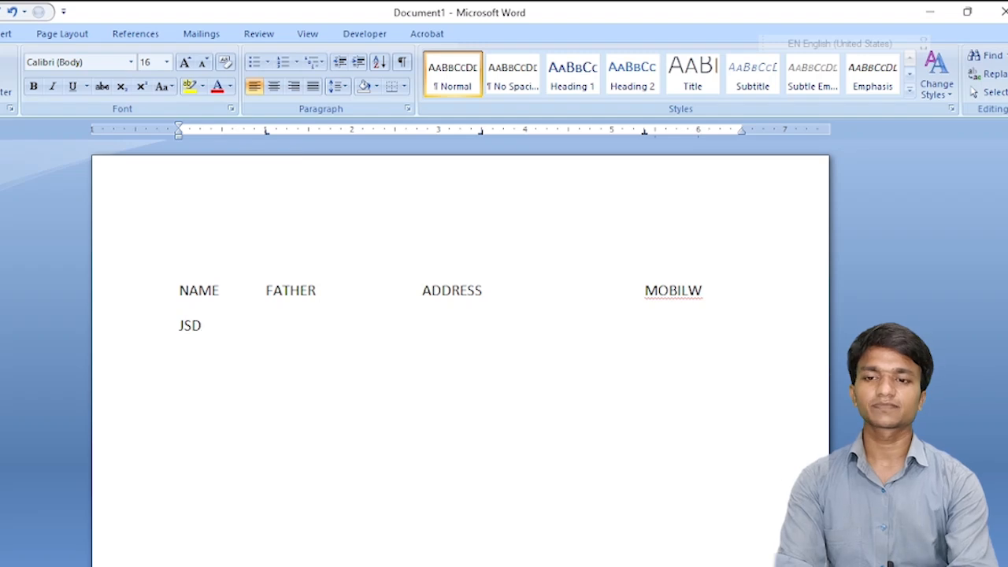
pyautogui.press('BackSpace')
pyautogui.press('BackSpace')
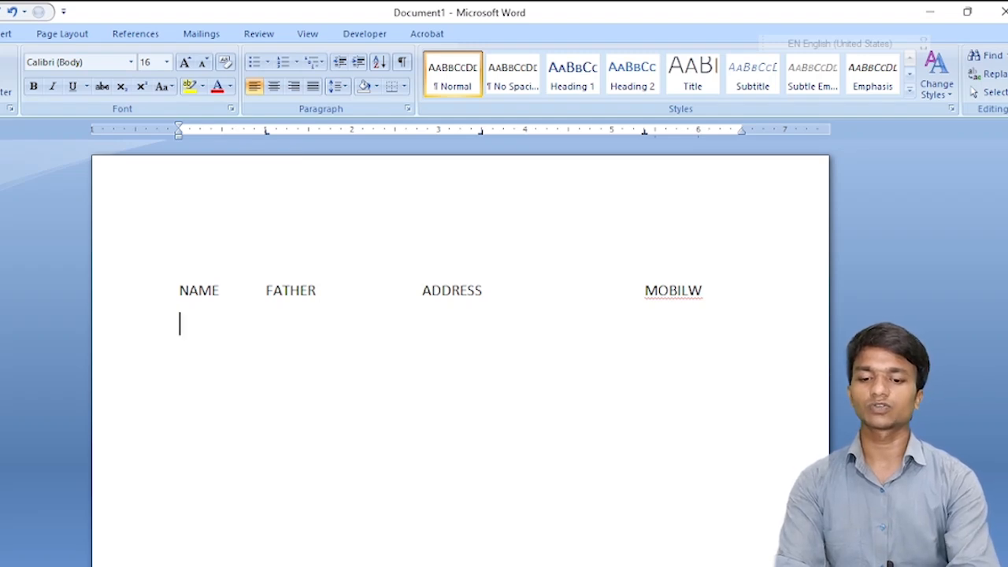
# Fill in a person's name, father's name and address on the line below the headings, separated by tabs.
pyautogui.write('SONU')
pyautogui.press('Tab')
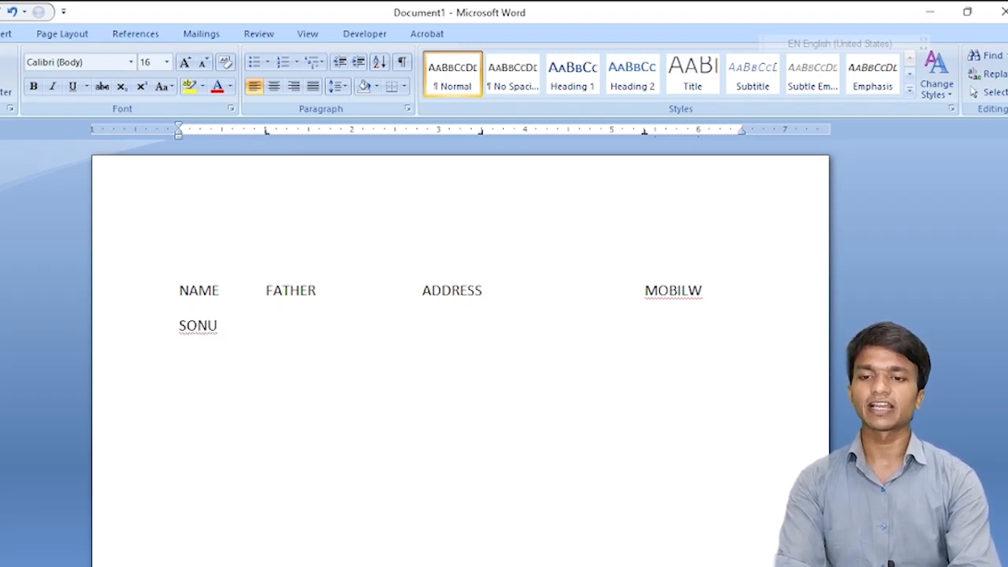
pyautogui.write('MO')
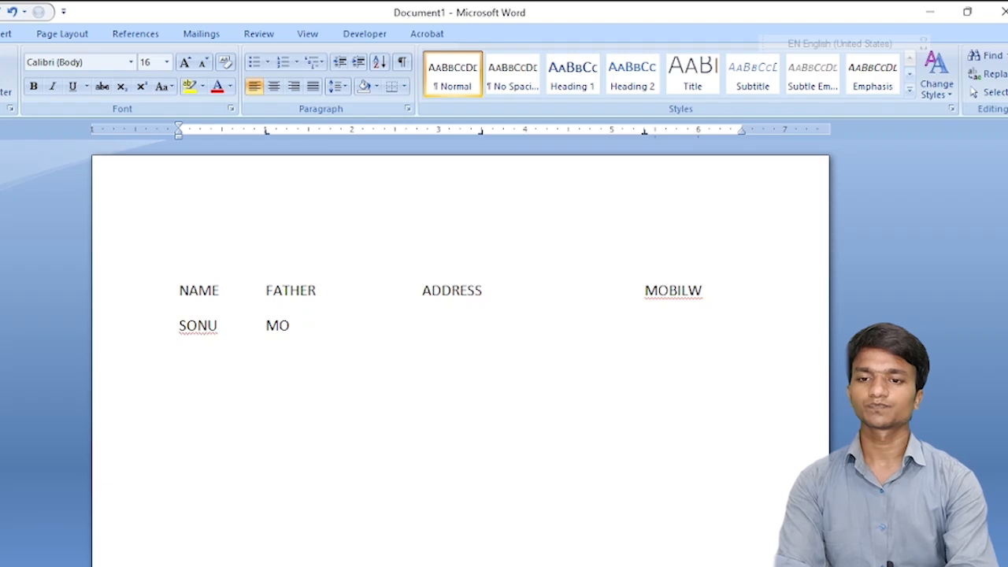
pyautogui.write('NU')
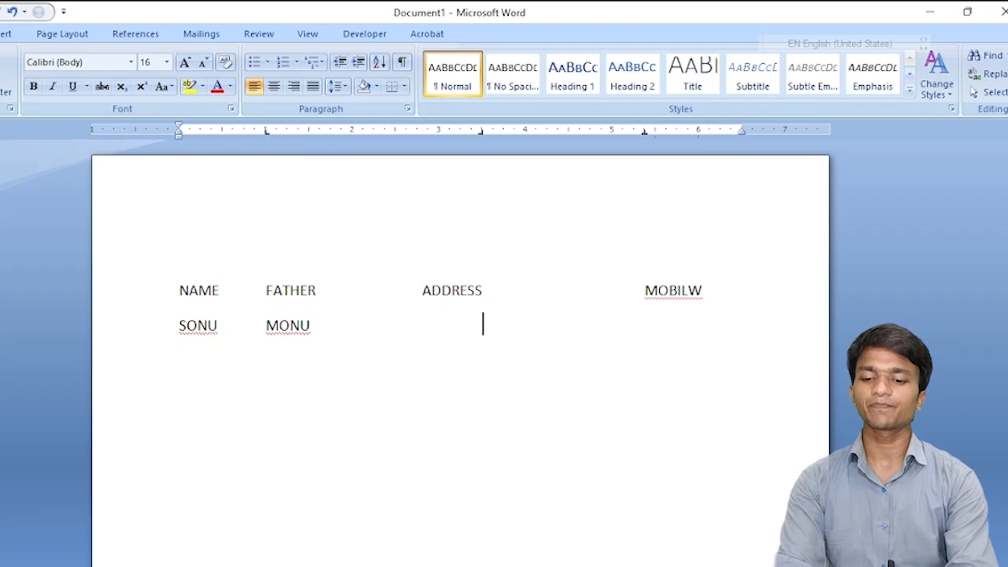
pyautogui.write('RA')
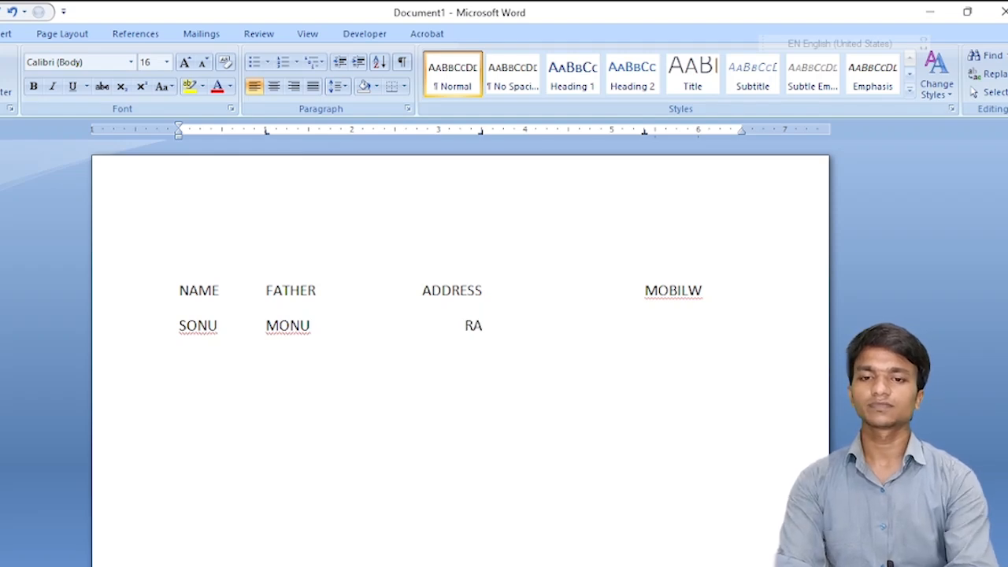
pyautogui.press('BackSpace')
pyautogui.press('BackSpace')
pyautogui.write('AWA')
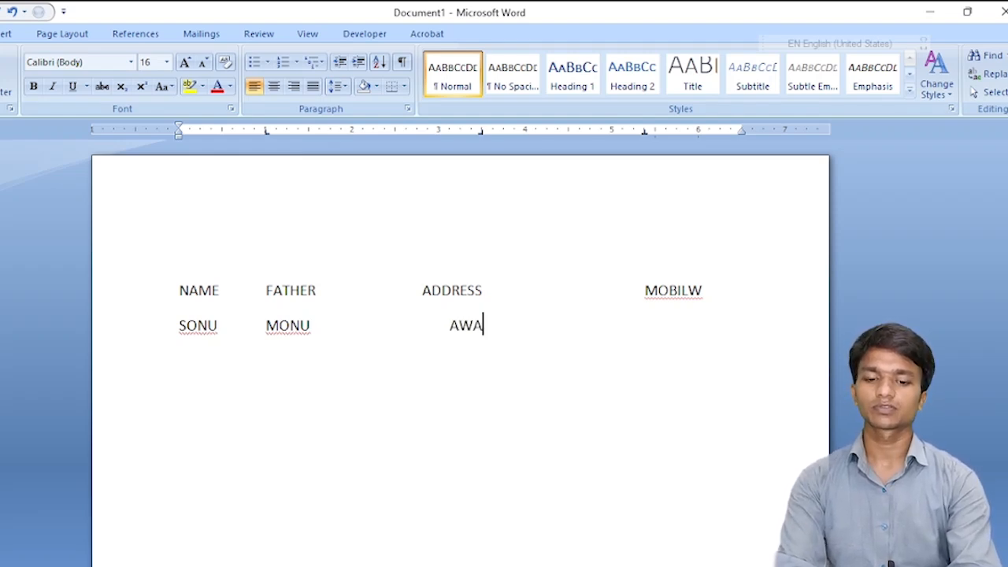
pyautogui.write('PUR')
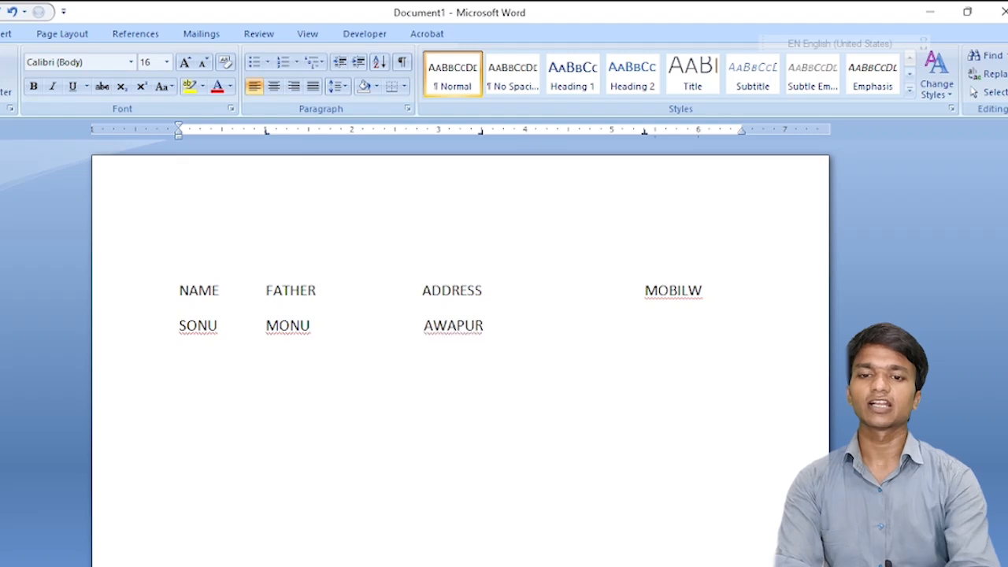
# Complete the row with a mobile number at the last tab stop, removing the mistaken entry BAJPATTI.
pyautogui.write('BA')
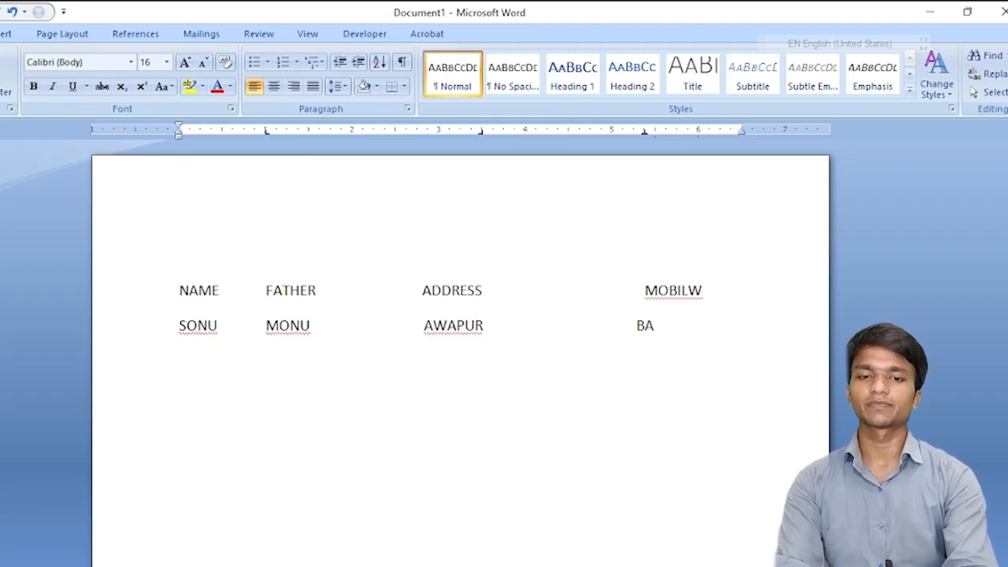
pyautogui.write('JPATTI')
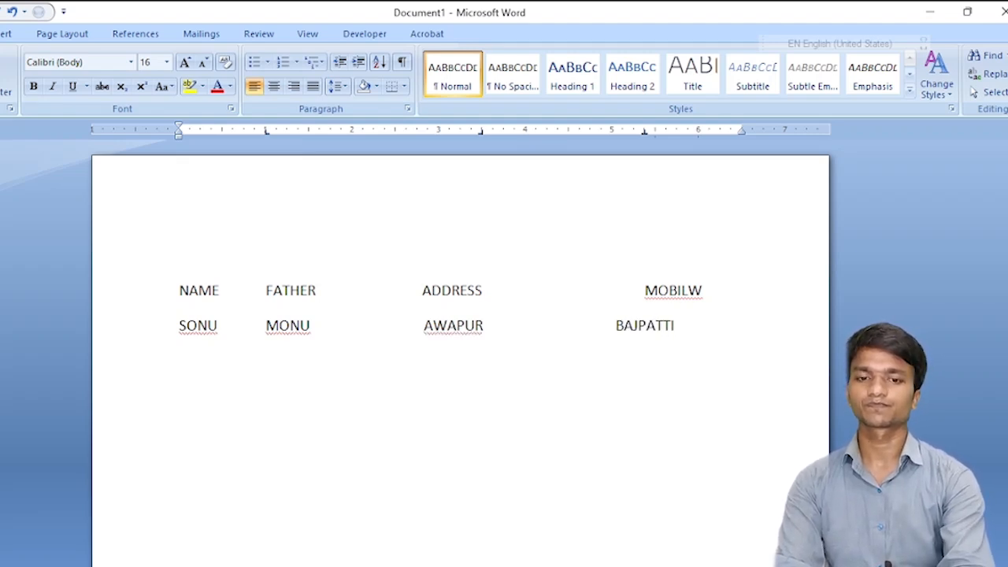
pyautogui.press('BackSpace')
pyautogui.press('BackSpace')
pyautogui.press('BackSpace')
pyautogui.press('BackSpace')
pyautogui.press('BackSpace')
pyautogui.press('BackSpace')
pyautogui.press('BackSpace')
pyautogui.press('BackSpace')
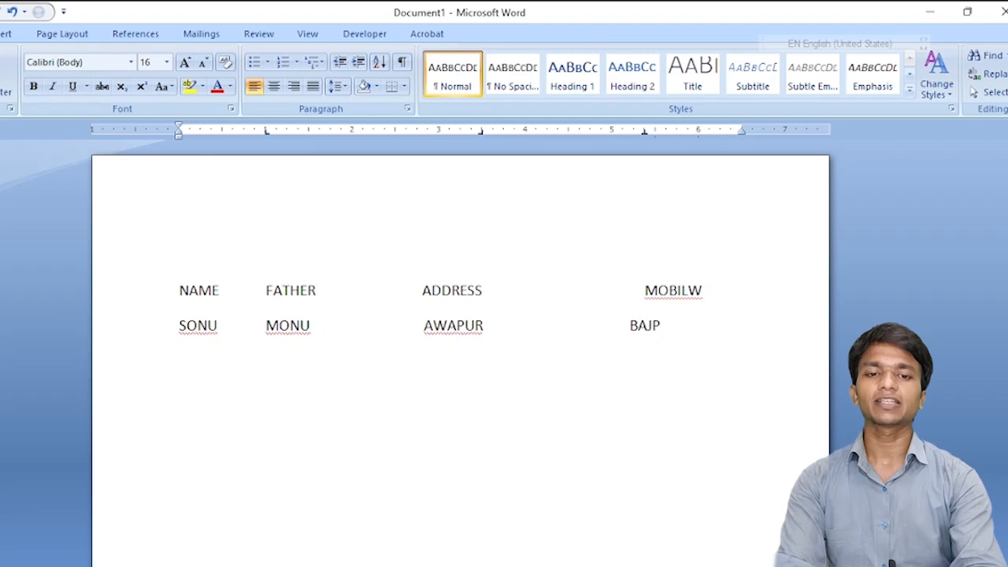
pyautogui.write('98521632')
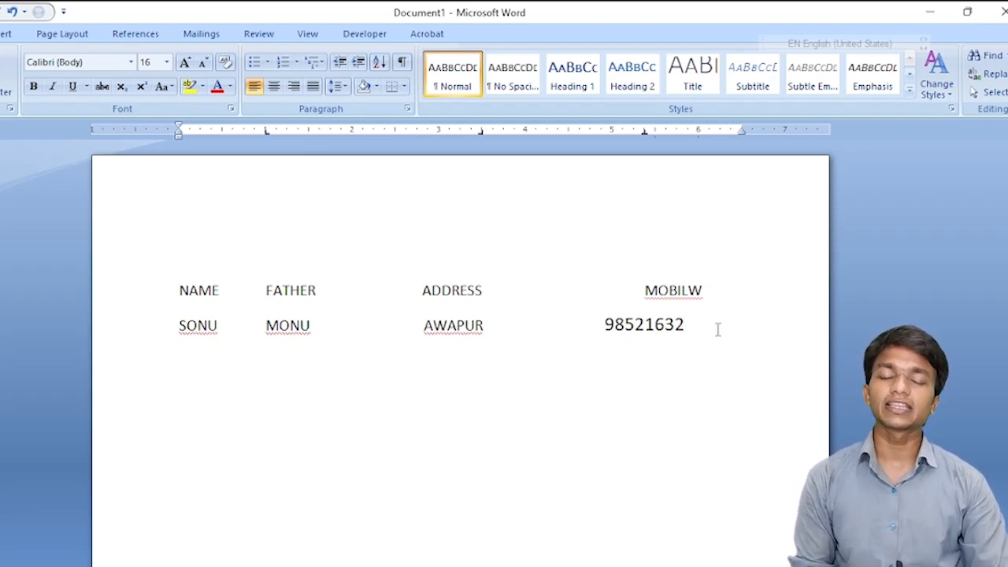
# Delete the whole list and place left tab stops at 2.38" and 2.44" on the empty line.
pyautogui.moveTo(722, 337); pyautogui.dragTo(222, 234)
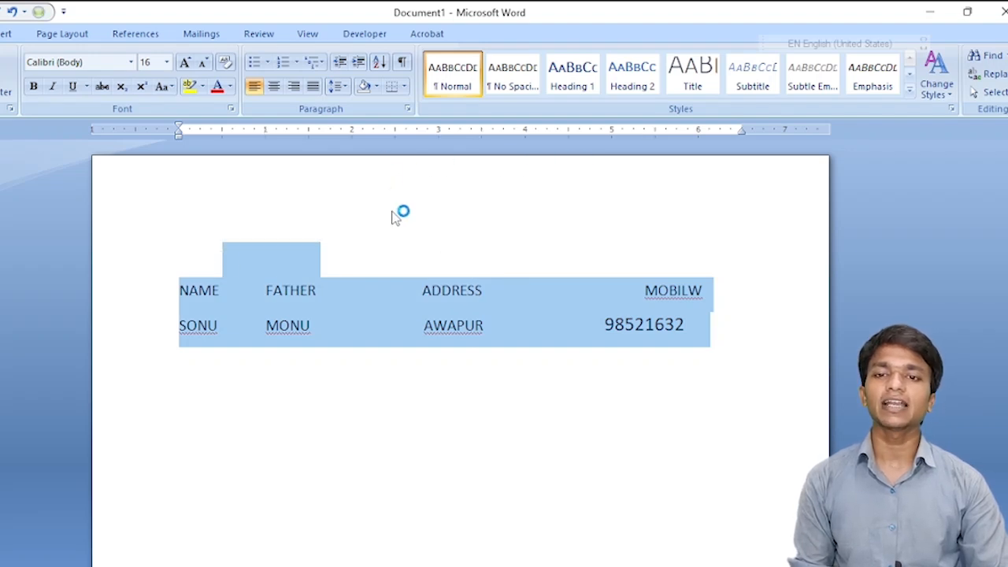
pyautogui.press('Delete')
pyautogui.click(386, 130)
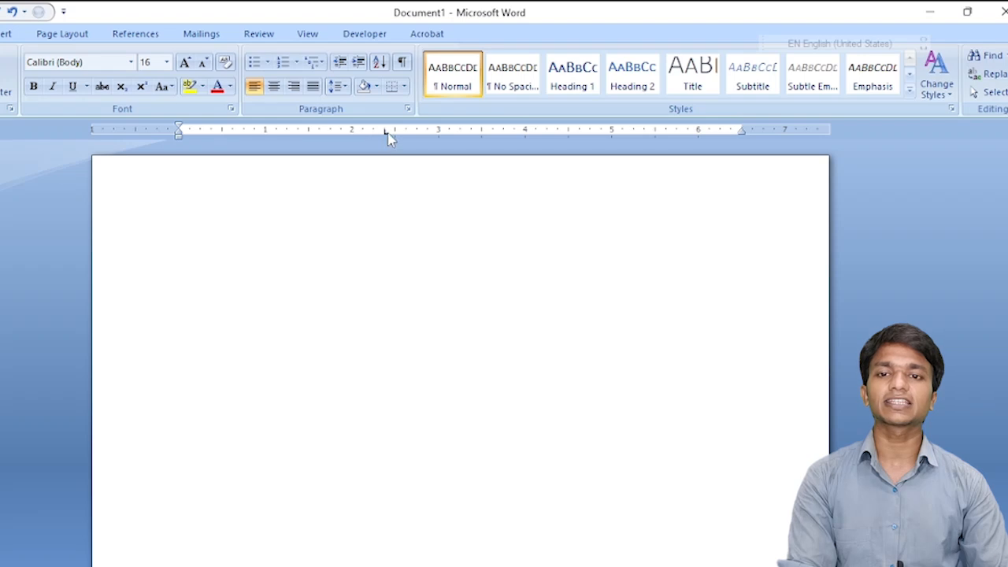
pyautogui.doubleClick(391, 131)
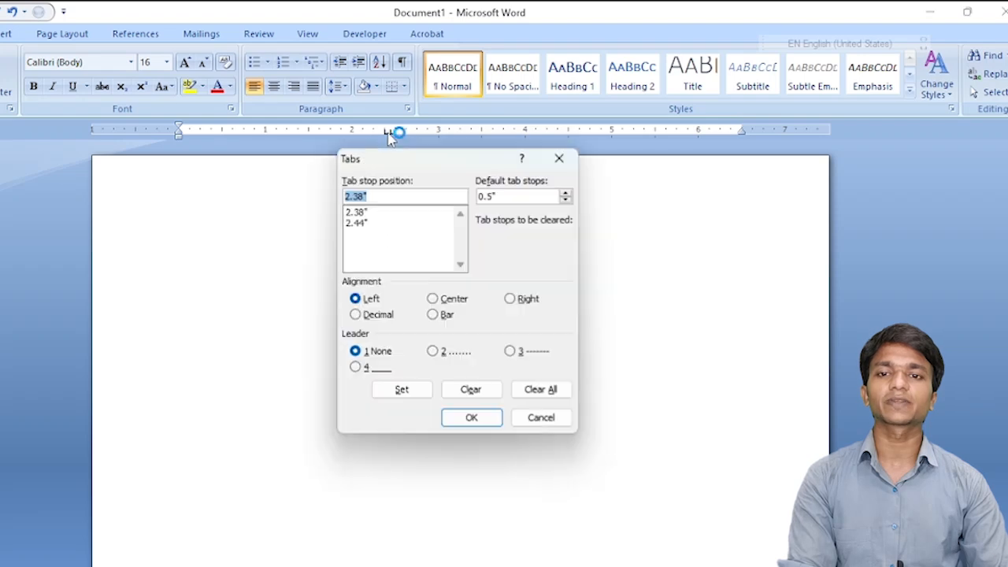
pyautogui.click(359, 213)
pyautogui.click(536, 391)
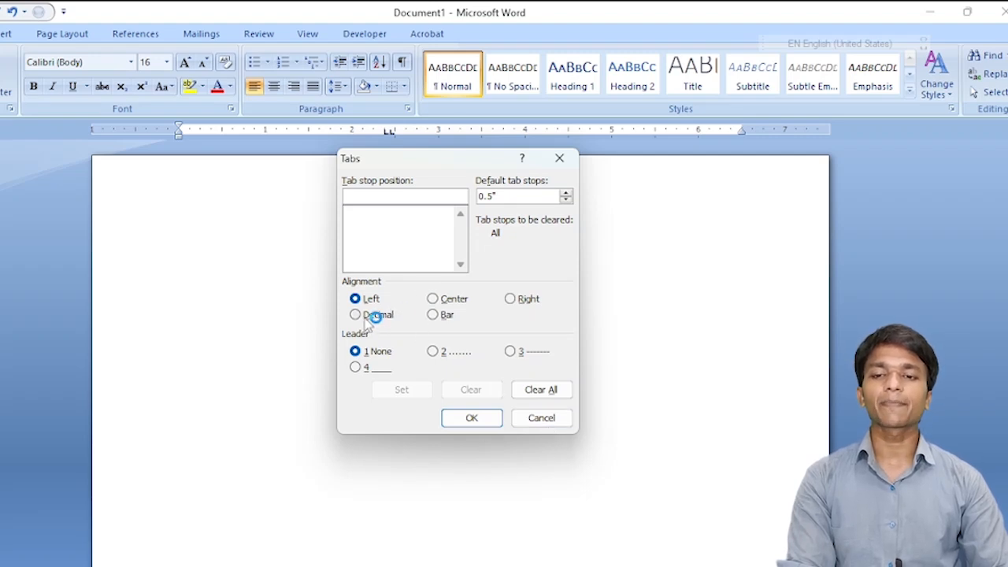
pyautogui.click(543, 417)
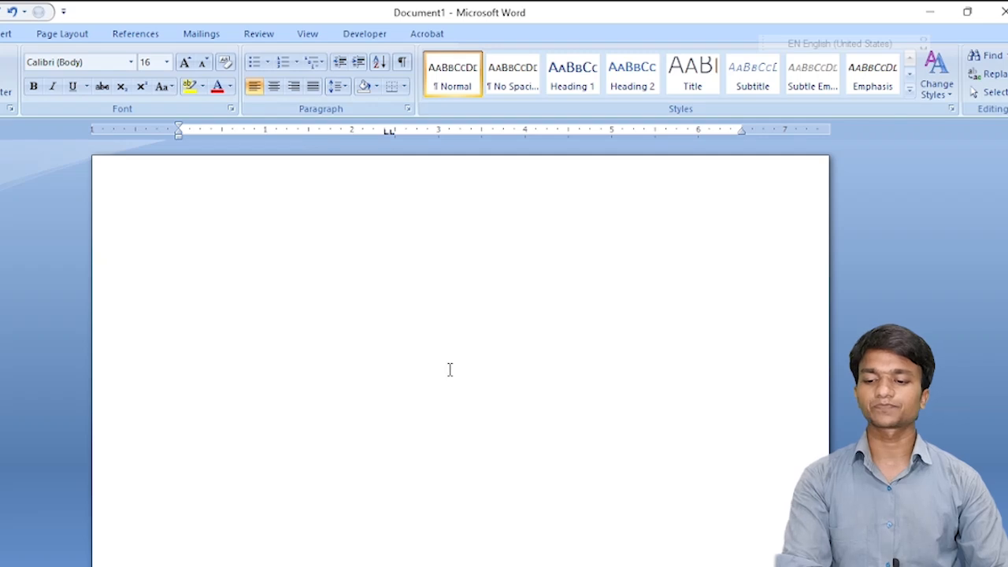
# Enter the headings NAME and FATHER, starting at the first tab stop and separated by a tab.
pyautogui.write('NA')
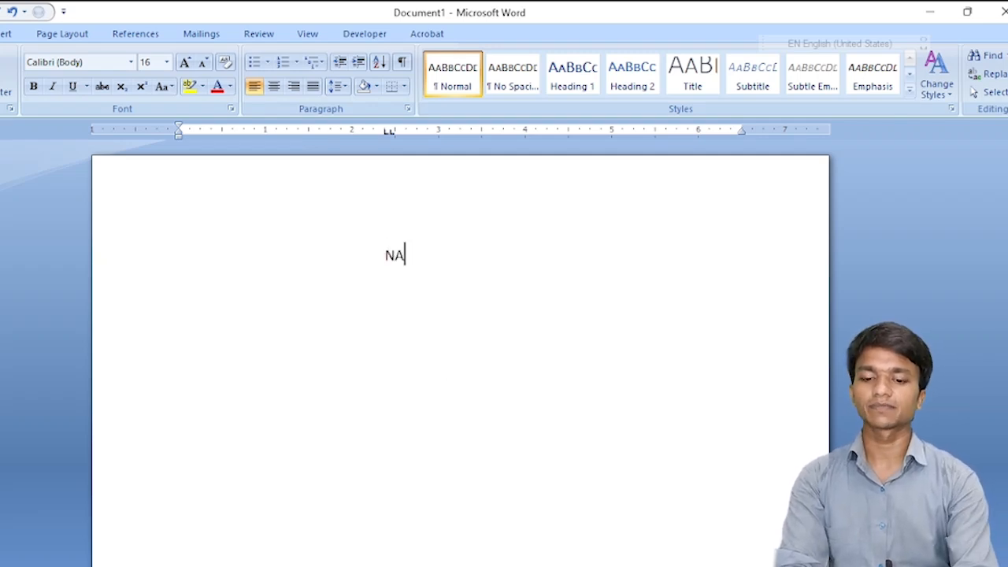
pyautogui.write('ME')
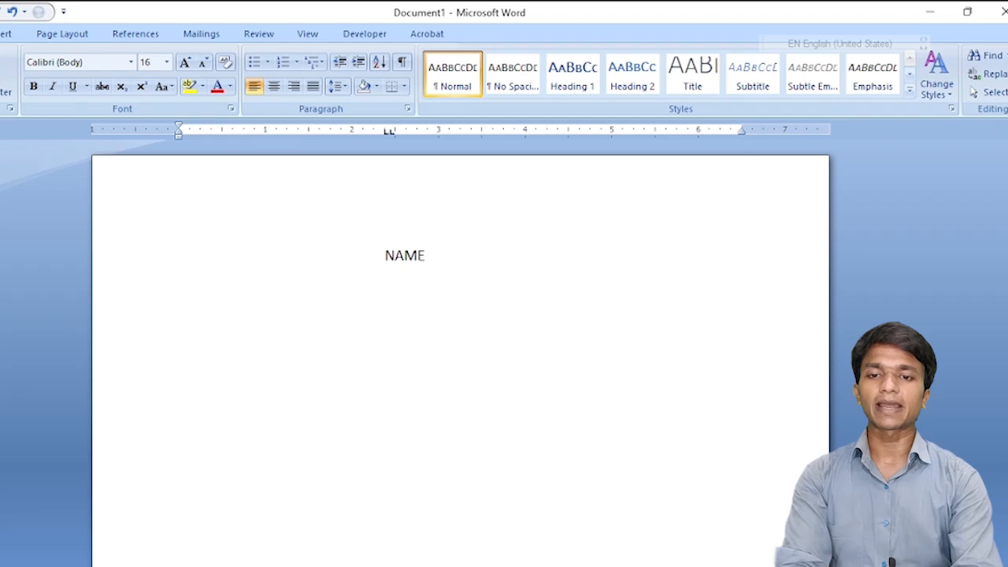
pyautogui.press('Tab')
pyautogui.write('FAT')
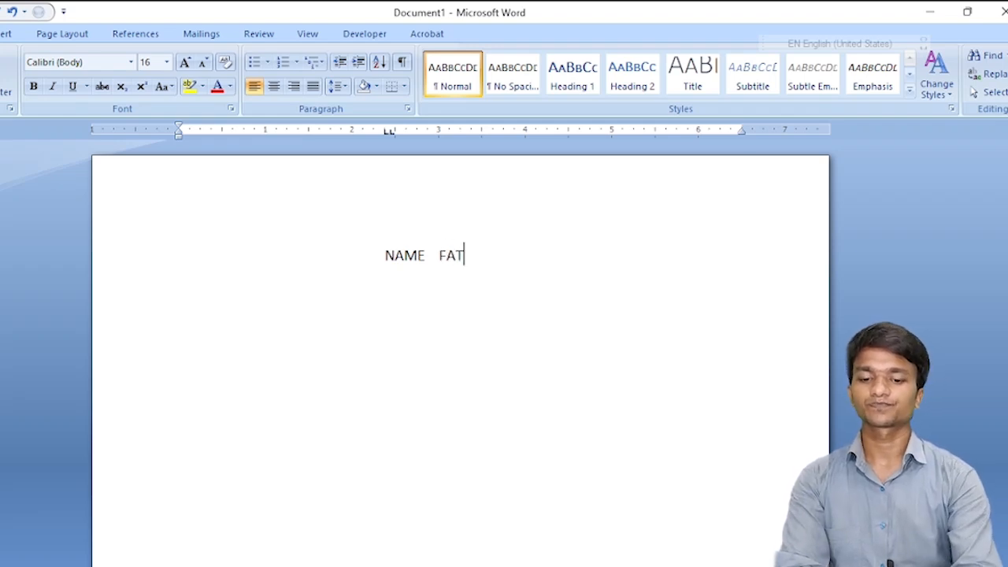
pyautogui.write('HER')
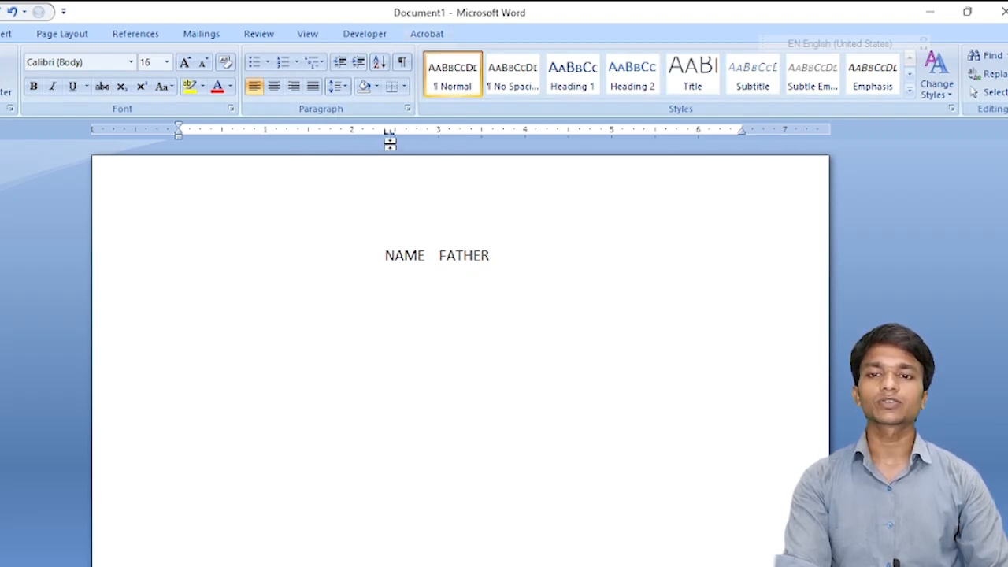
# Clear all tab stops in the tab settings of the empty line below the headings.
pyautogui.click(407, 108)
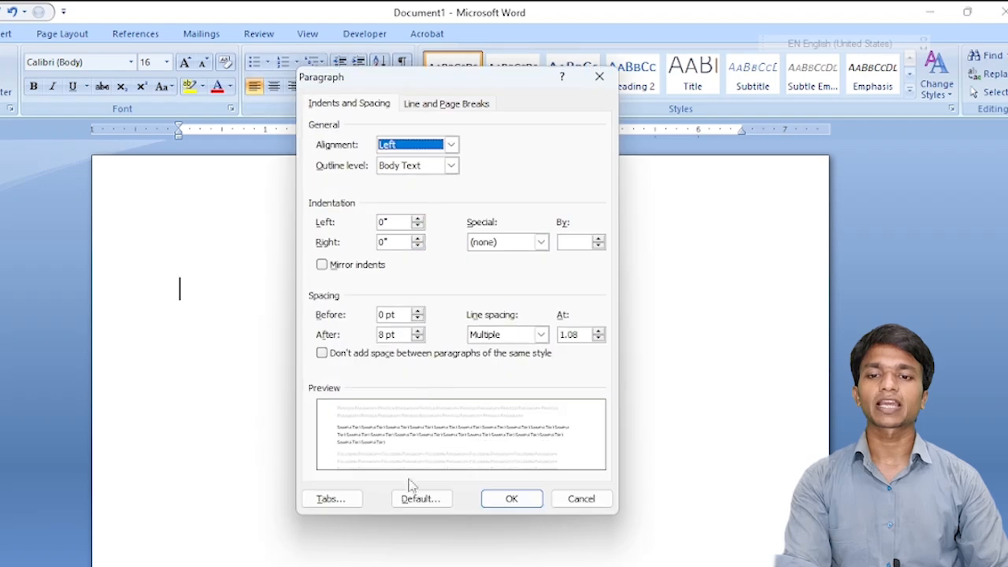
pyautogui.click(328, 499)
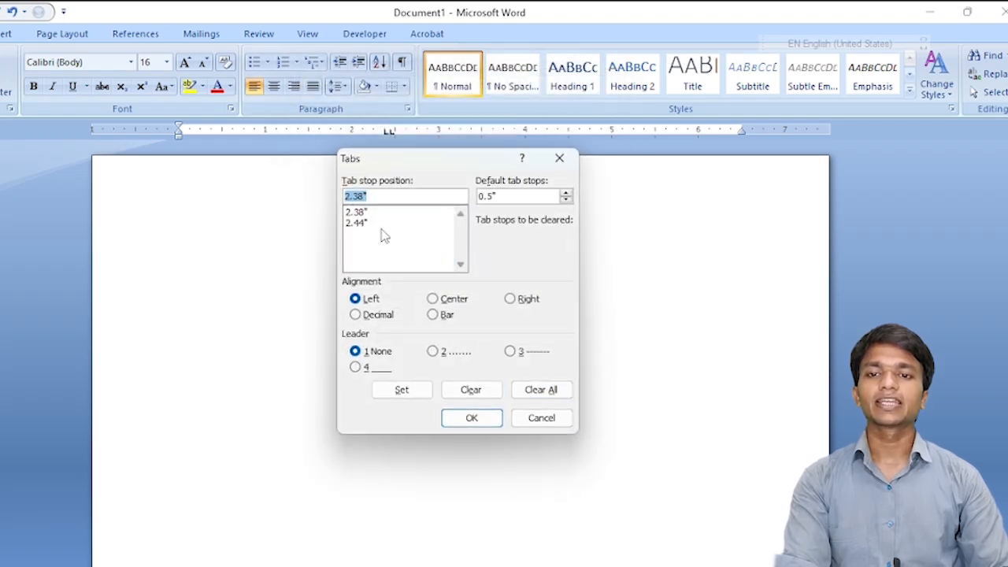
pyautogui.click(372, 224)
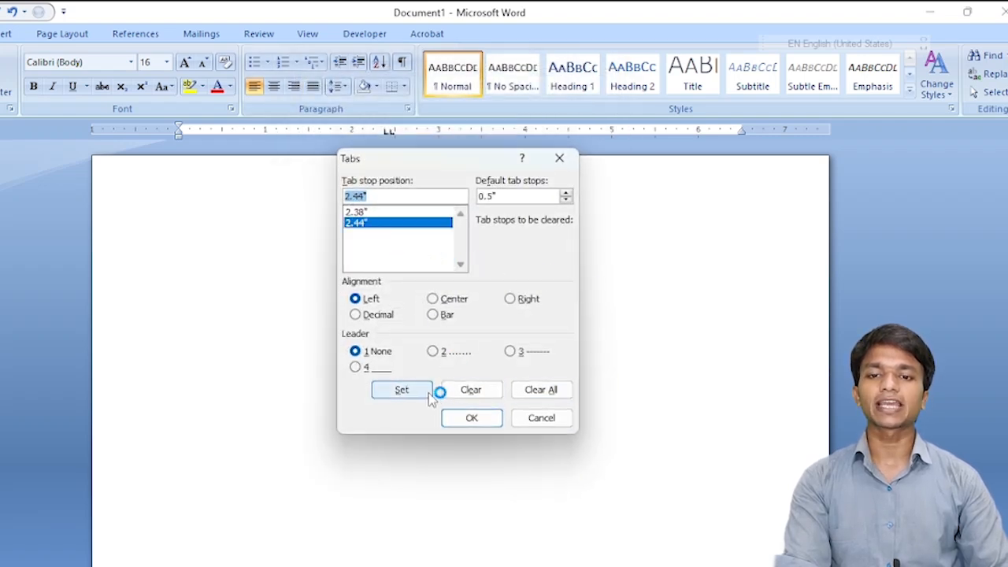
pyautogui.click(541, 390)
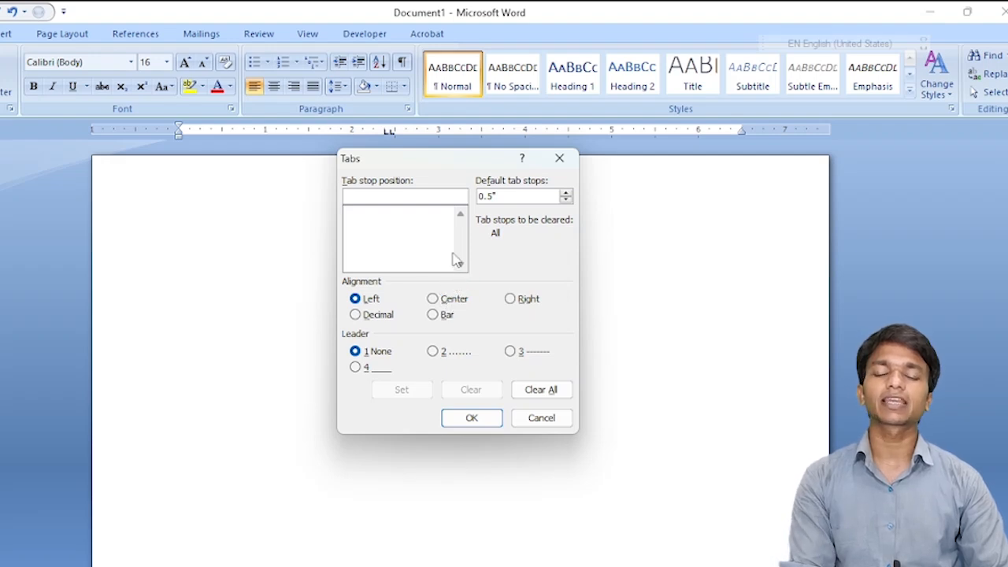
# Set a tab stop at 1" with Bar alignment and apply the tab settings.
pyautogui.click(447, 318)
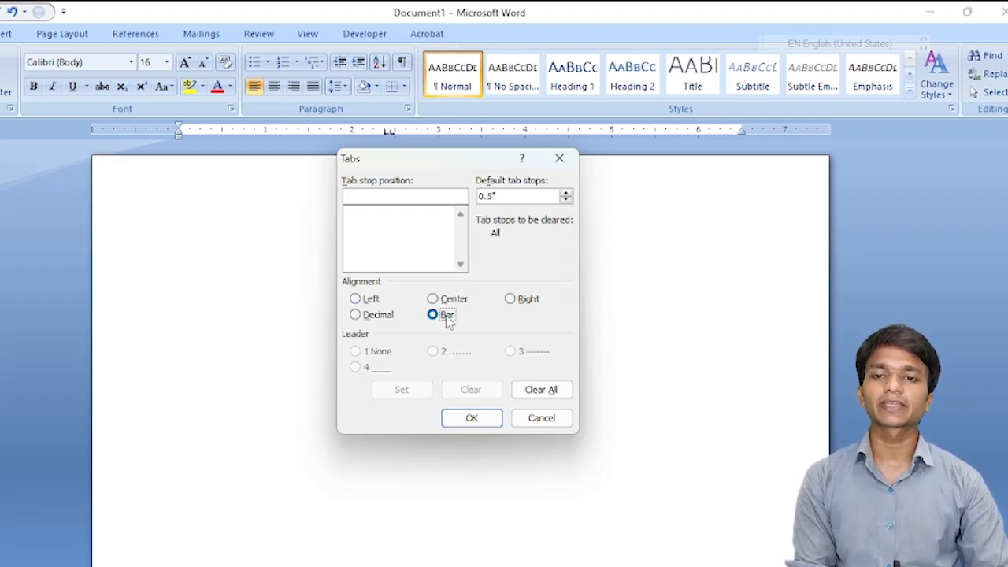
pyautogui.click(448, 320)
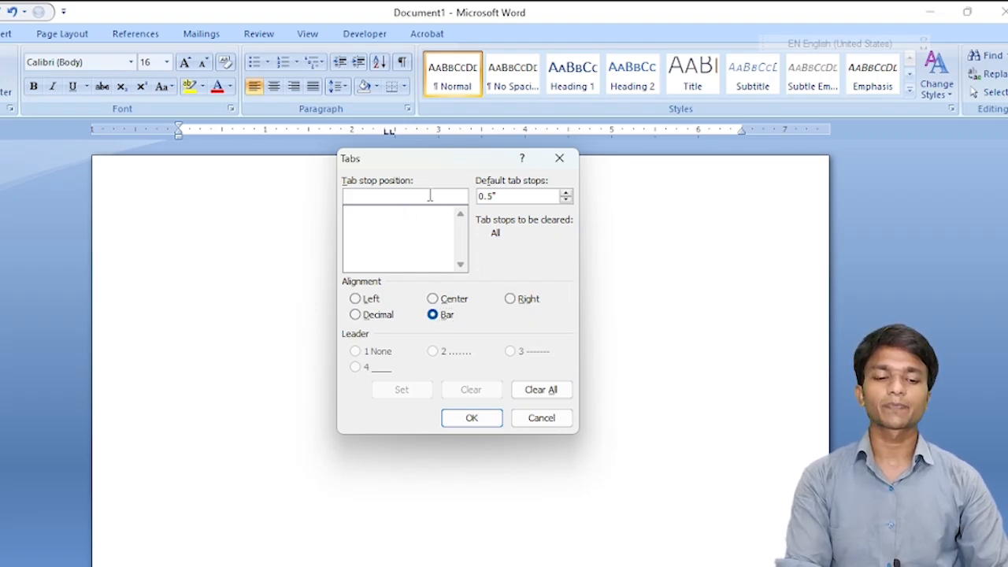
pyautogui.write('1')
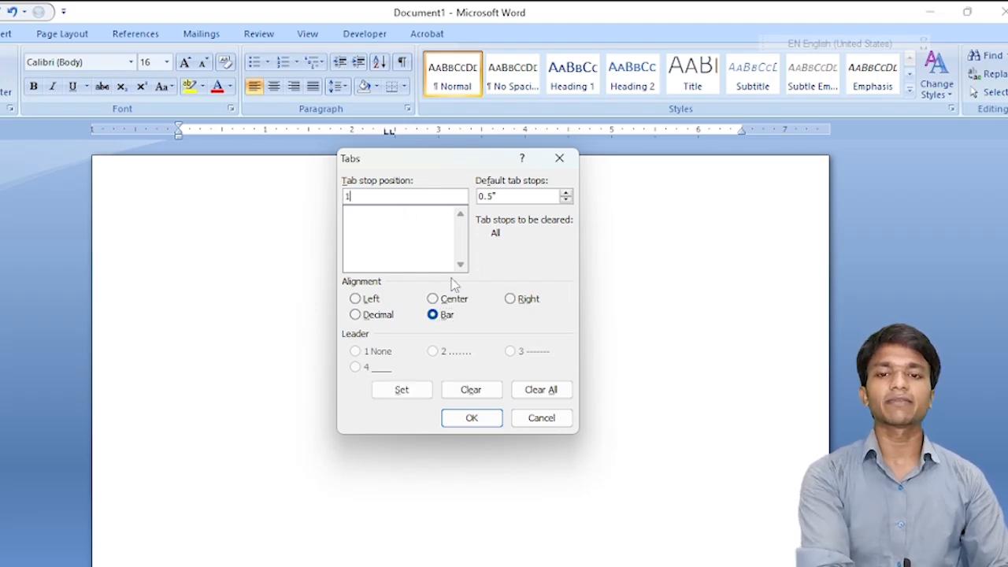
pyautogui.click(403, 390)
pyautogui.click(470, 417)
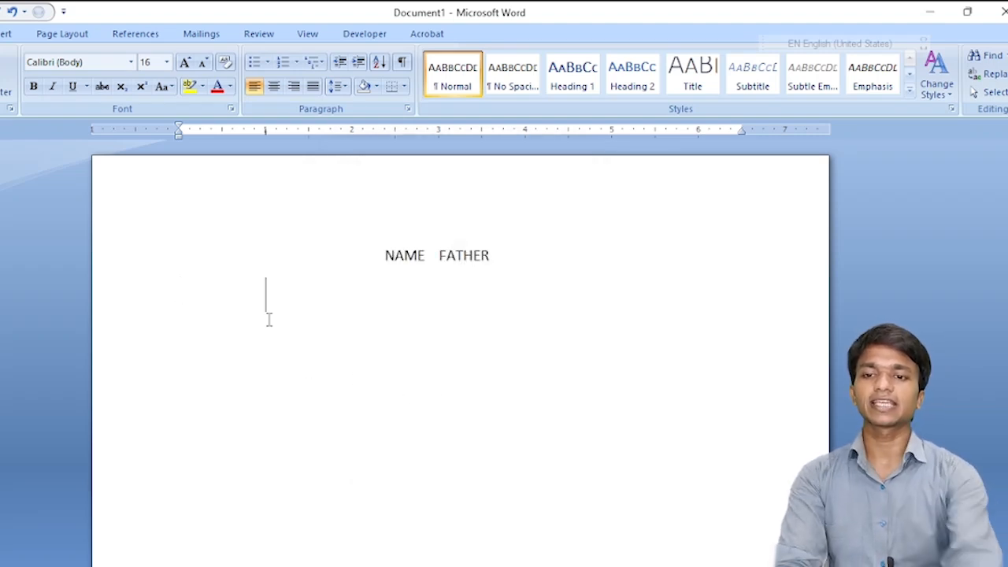
# Fill in a person's name and father's name on the bar-tab line, adding a tab after each.
pyautogui.moveTo(238, 279); pyautogui.dragTo(279, 318)
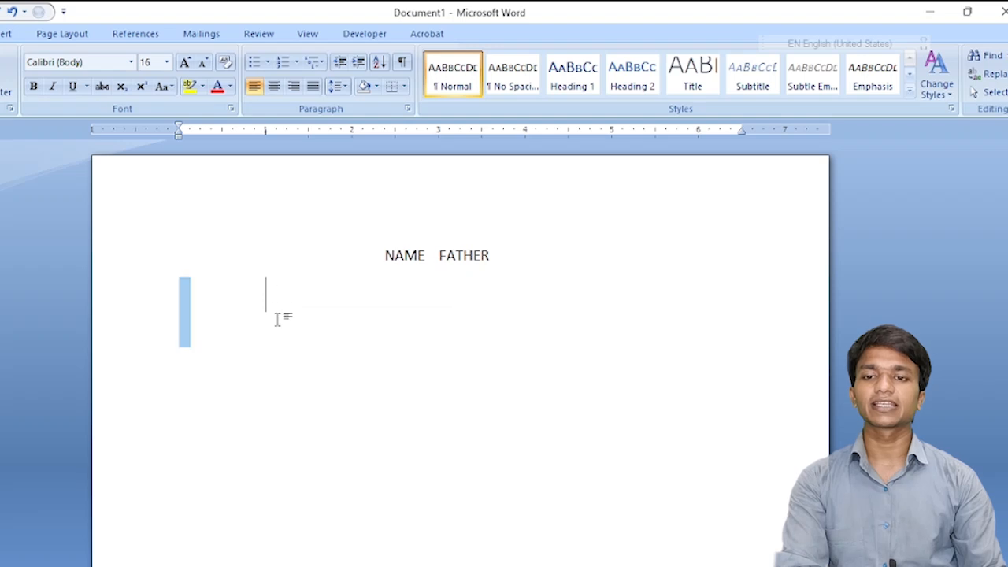
pyautogui.click(242, 323)
pyautogui.click(236, 298)
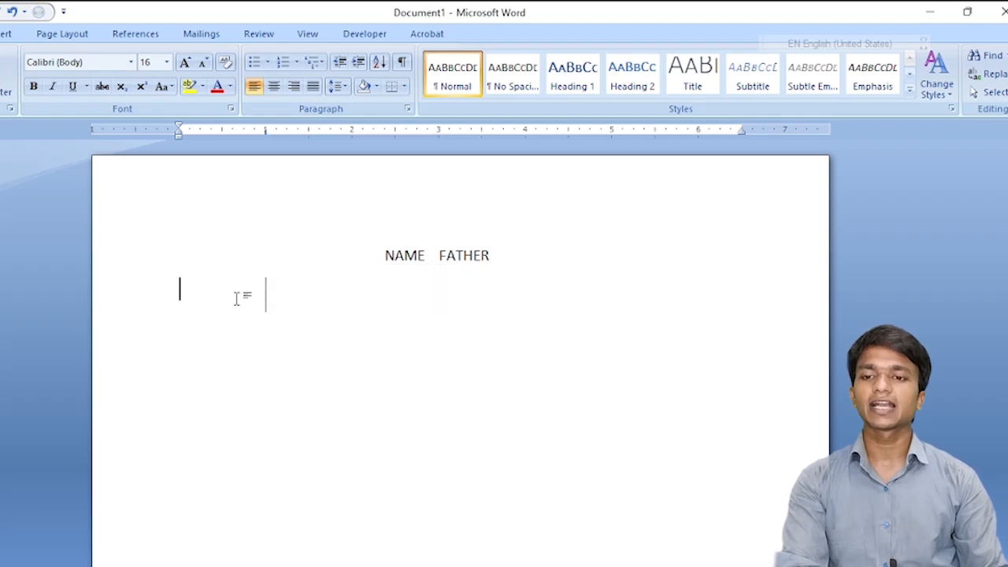
pyautogui.write('SOMU')
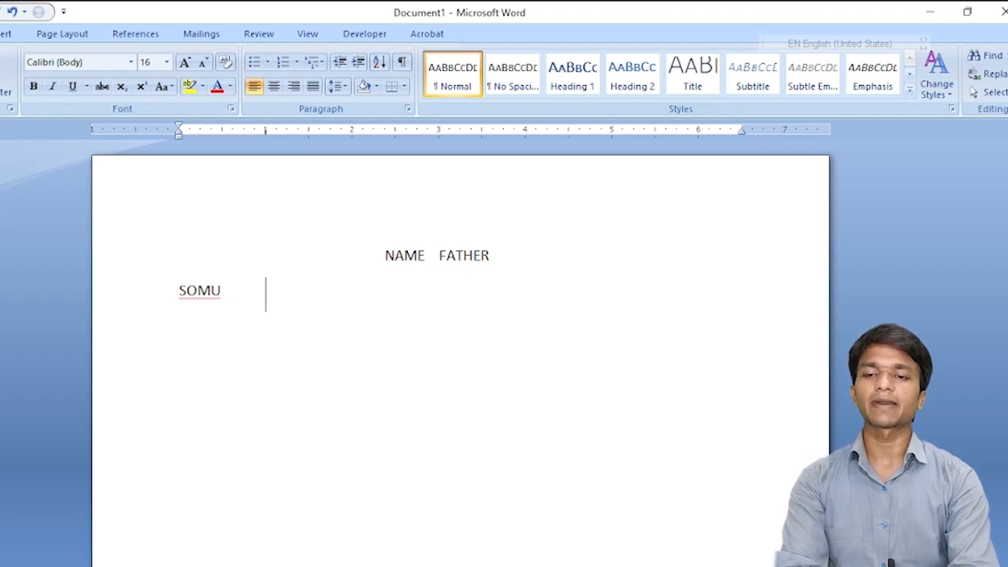
pyautogui.write('MO')
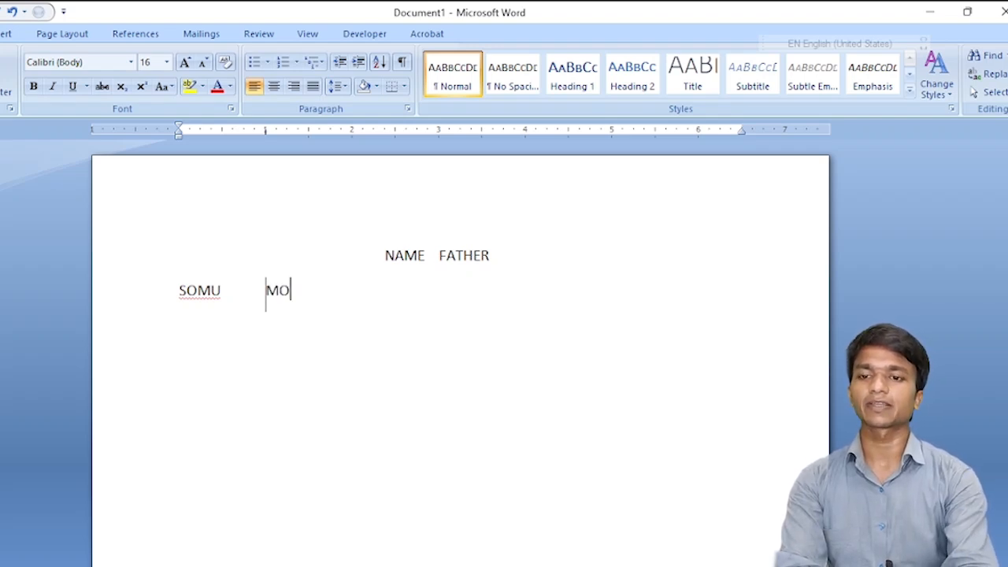
pyautogui.write('NU')
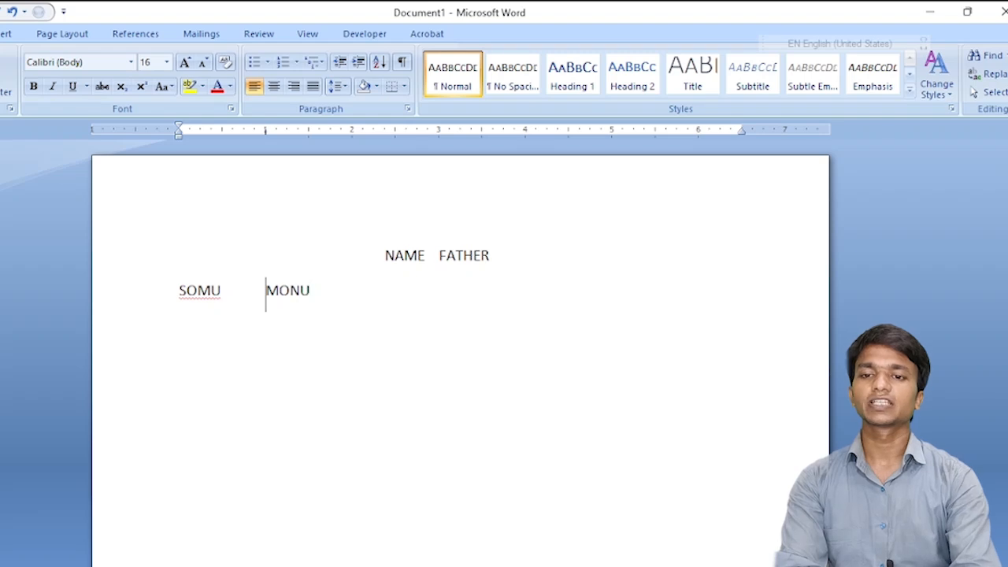
pyautogui.press('Tab')
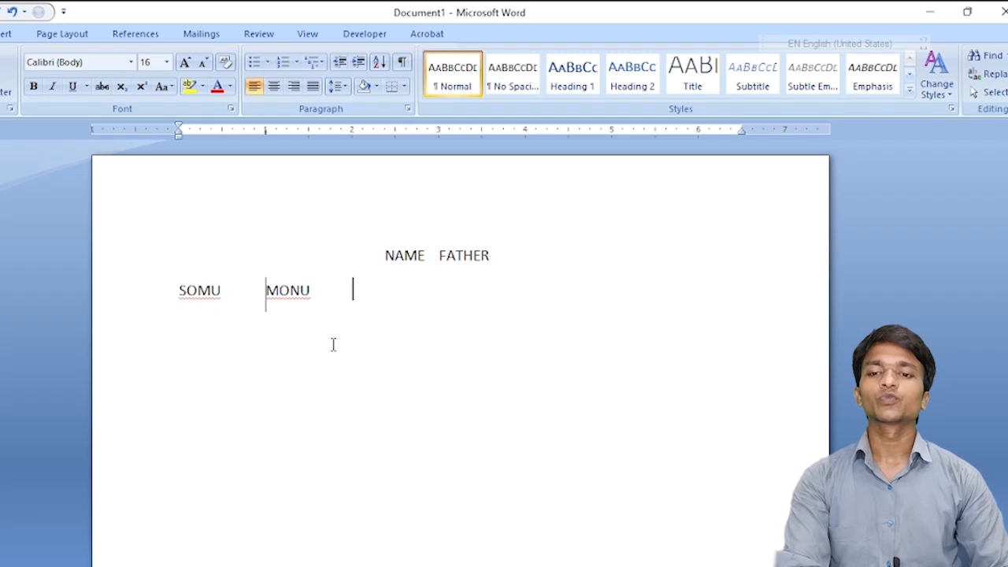
# Center-align both lines of text and delete all of the document's content.
pyautogui.moveTo(160, 269); pyautogui.dragTo(255, 299)
pyautogui.click(273, 86)
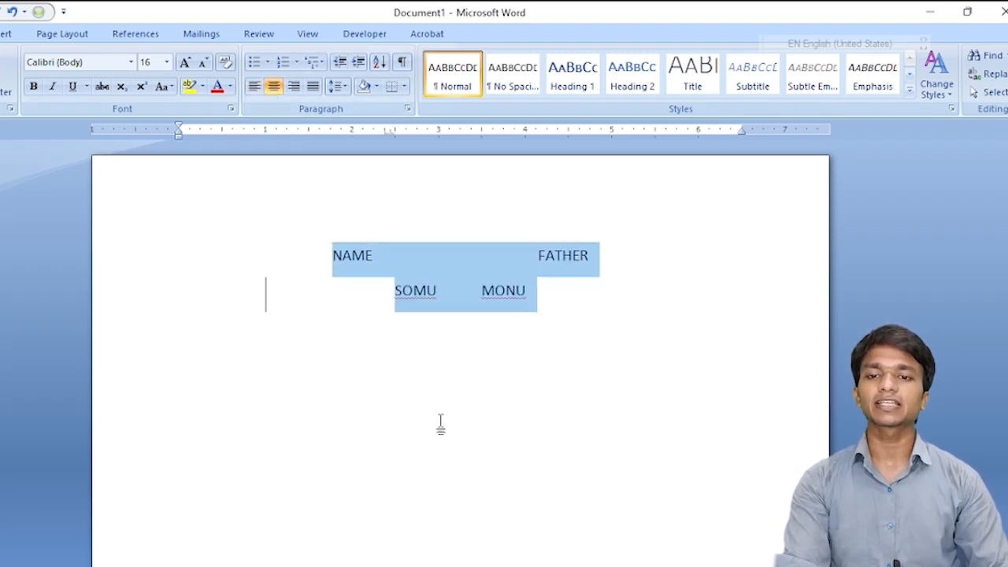
pyautogui.click(354, 345)
pyautogui.hotkey('ctrl', 'a')
pyautogui.press('Delete')
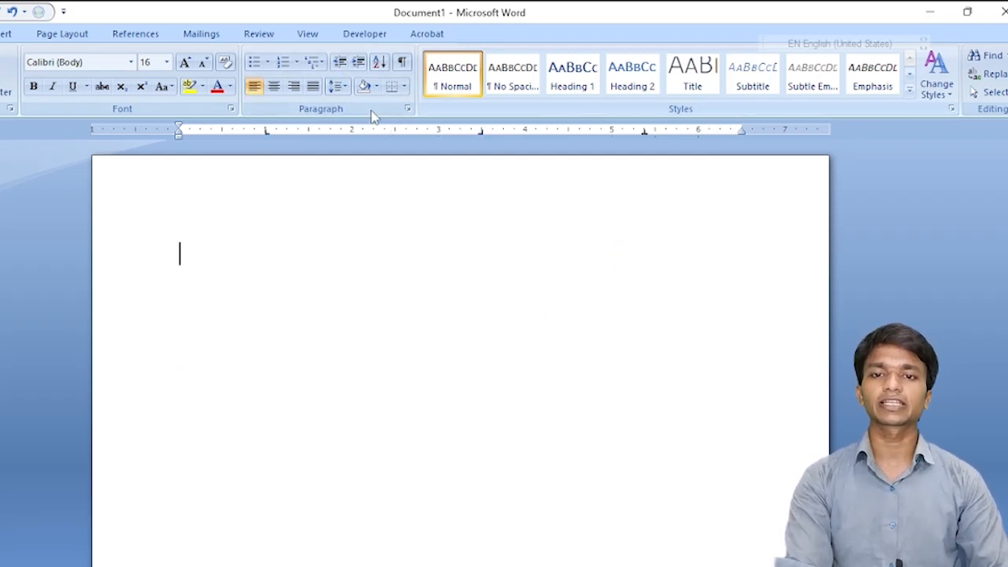
pyautogui.click(407, 109)
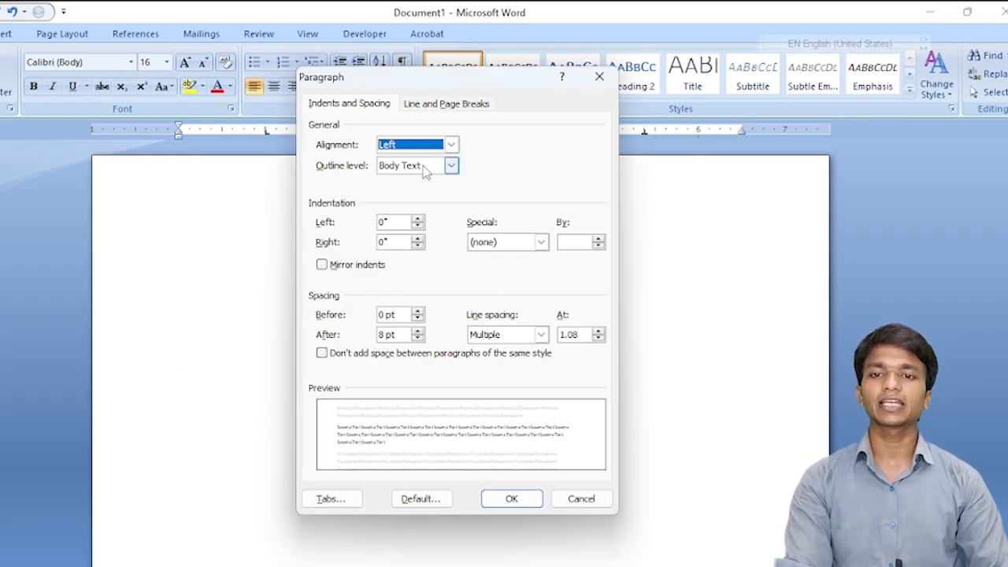
pyautogui.click(331, 498)
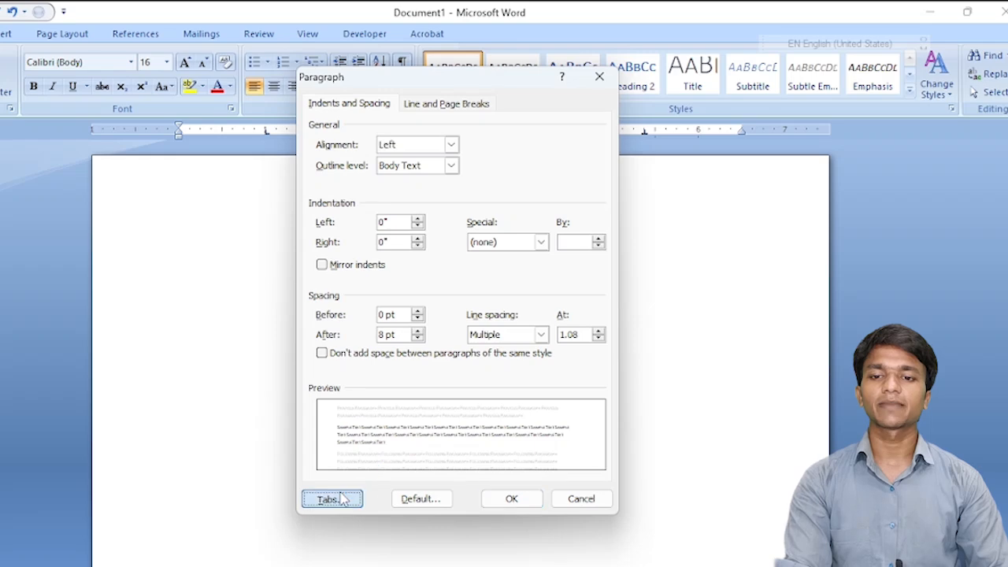
pyautogui.click(387, 235)
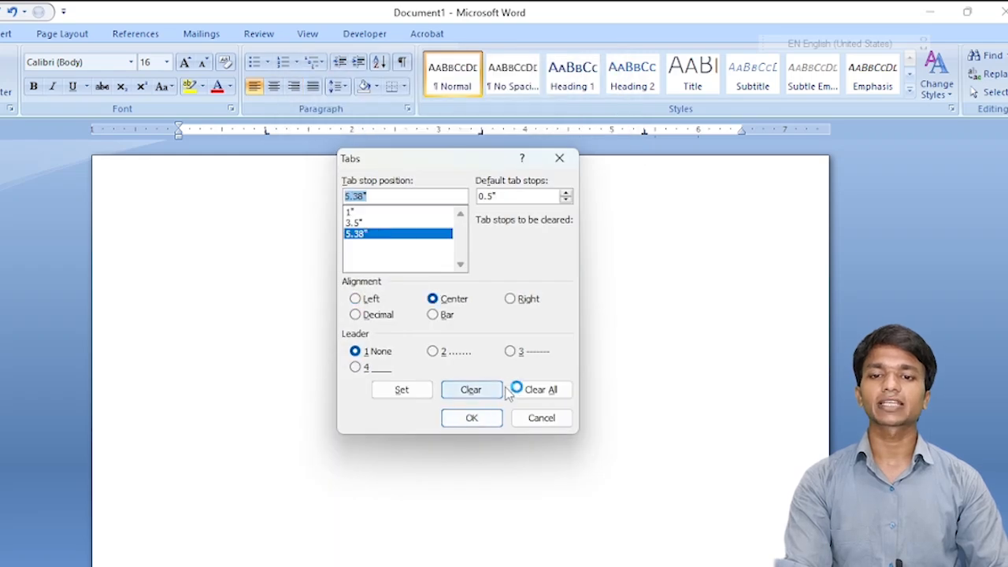
pyautogui.click(539, 389)
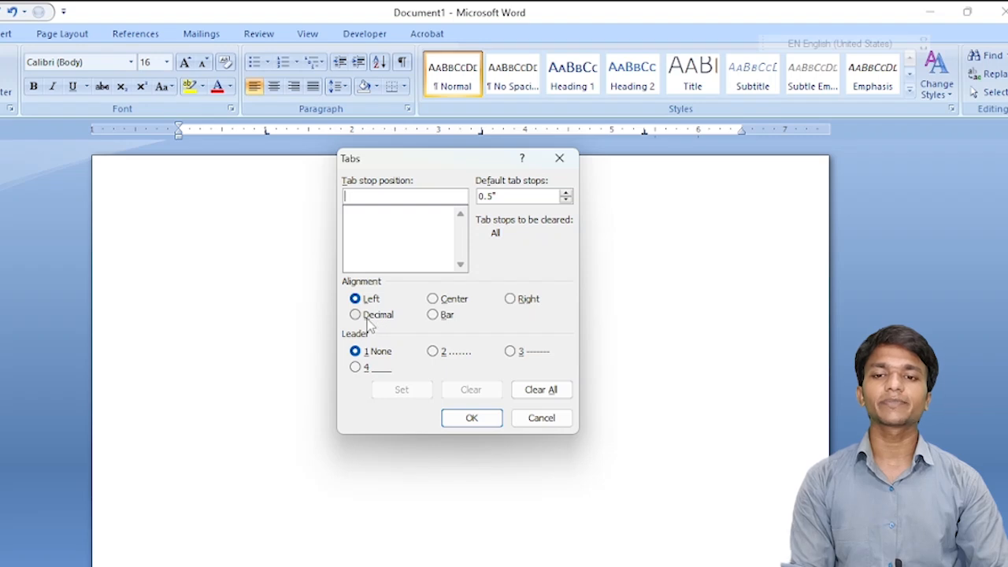
pyautogui.click(526, 420)
pyautogui.click(526, 418)
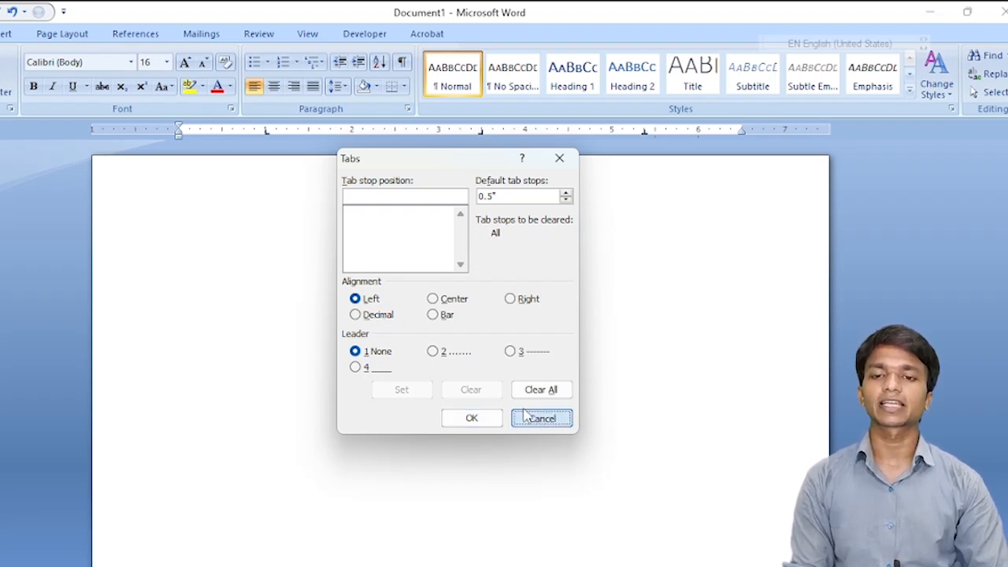
pyautogui.click(550, 414)
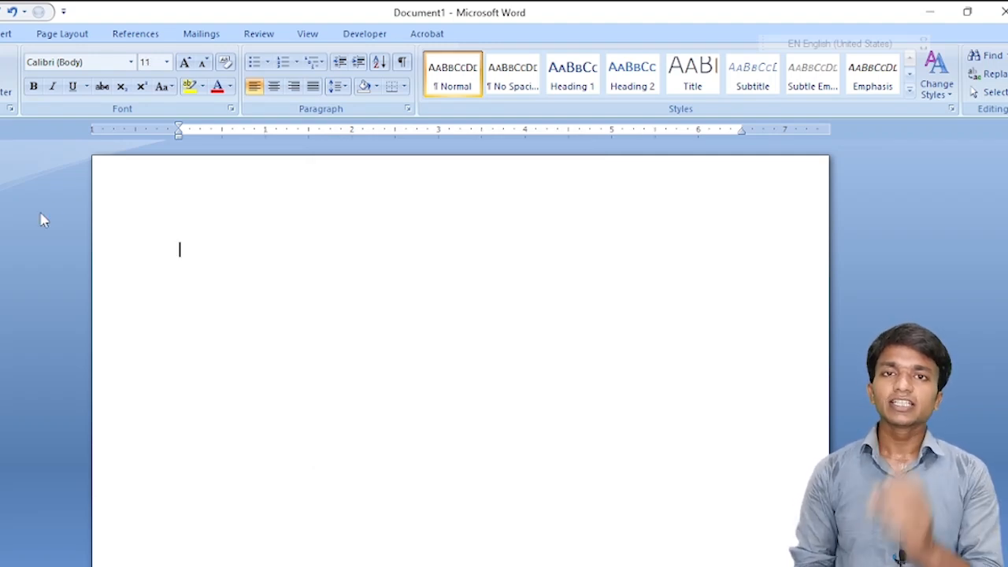
pyautogui.click(44, 219)
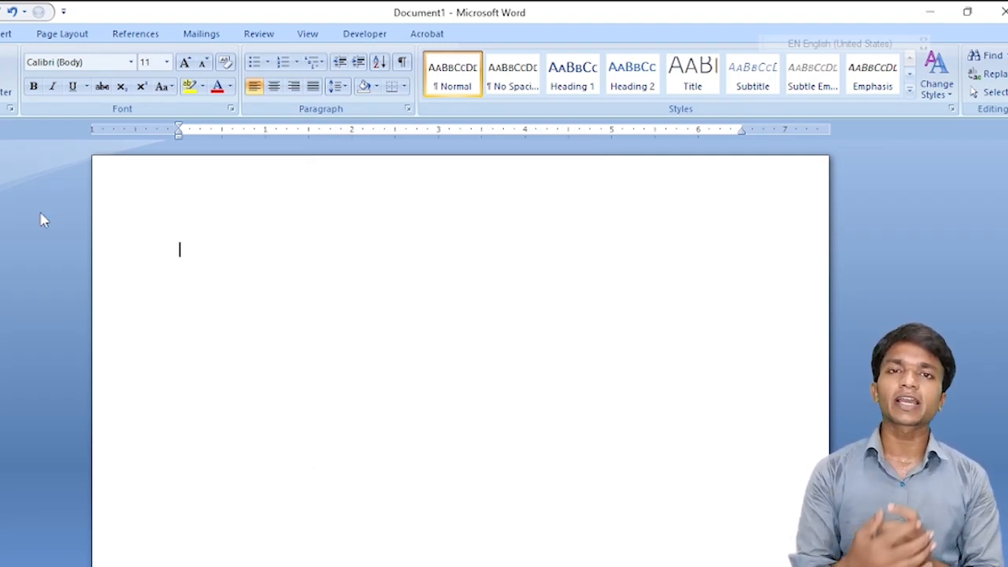
pyautogui.click(44, 220)
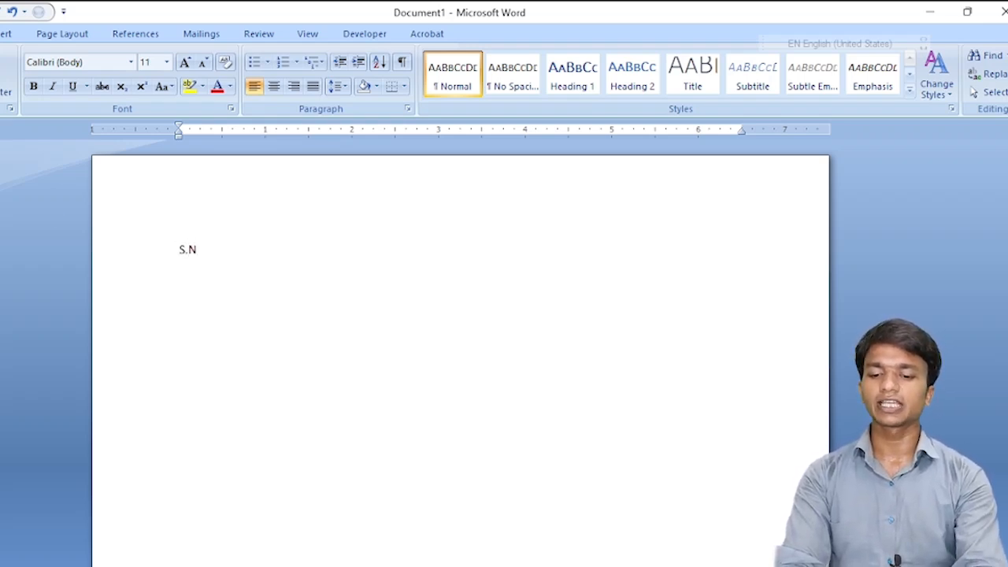
# Add the headings CHEPTER and PAGE NOSDS after S.N on the first line, separated by tabs.
pyautogui.press('Tab')
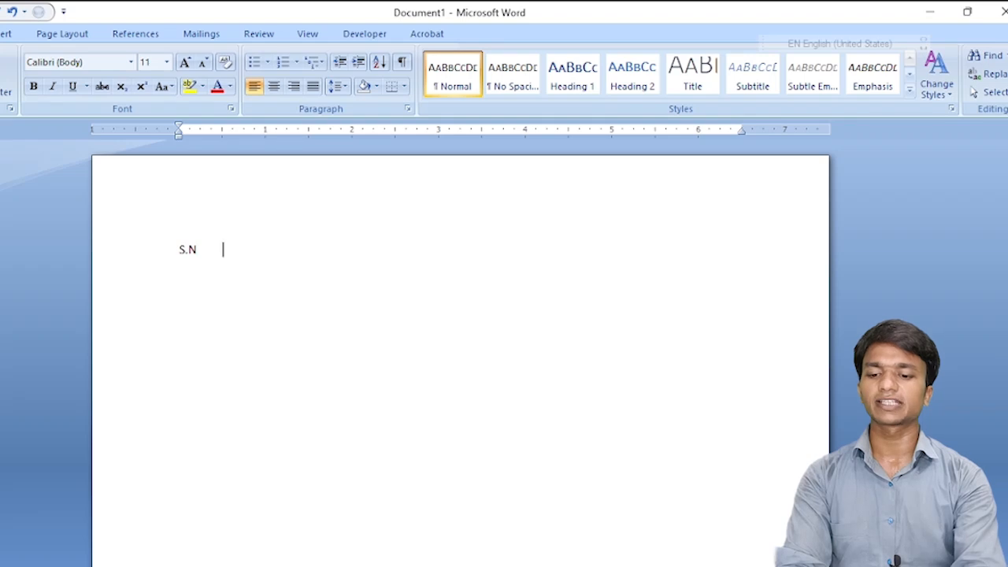
pyautogui.write('CHEPT')
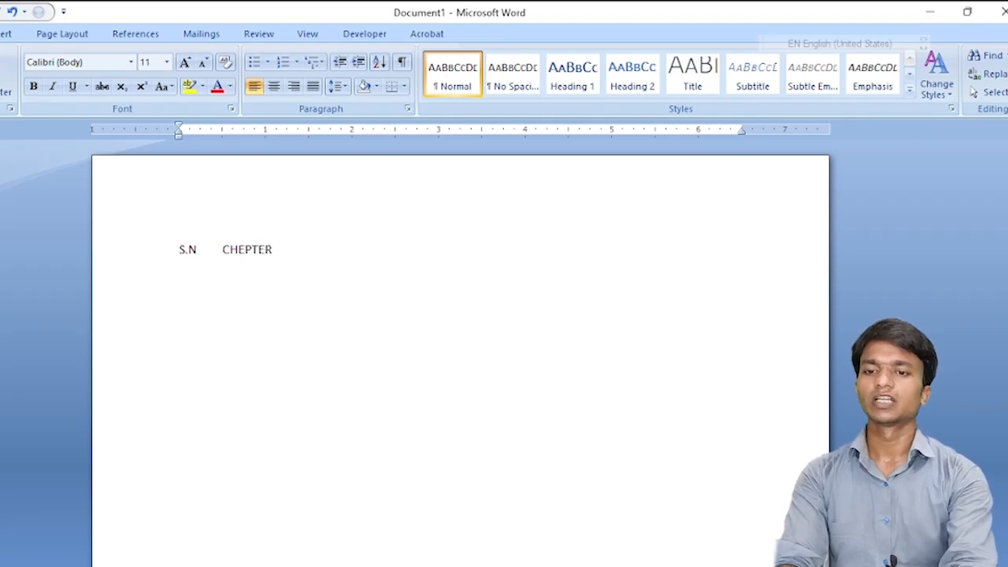
pyautogui.write('ER')
pyautogui.press('Tab')
pyautogui.write('PAGE')
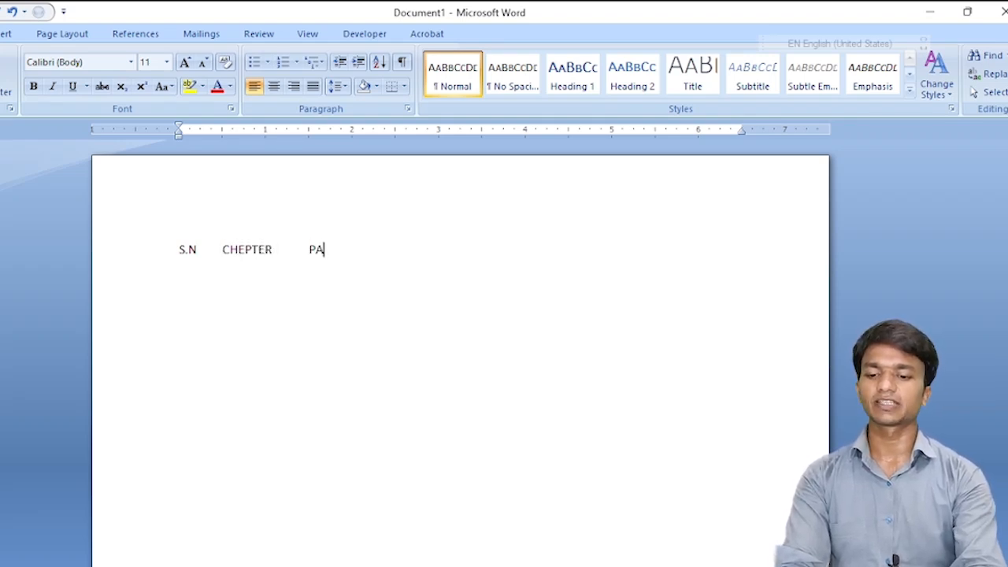
pyautogui.write(' NOSDS')
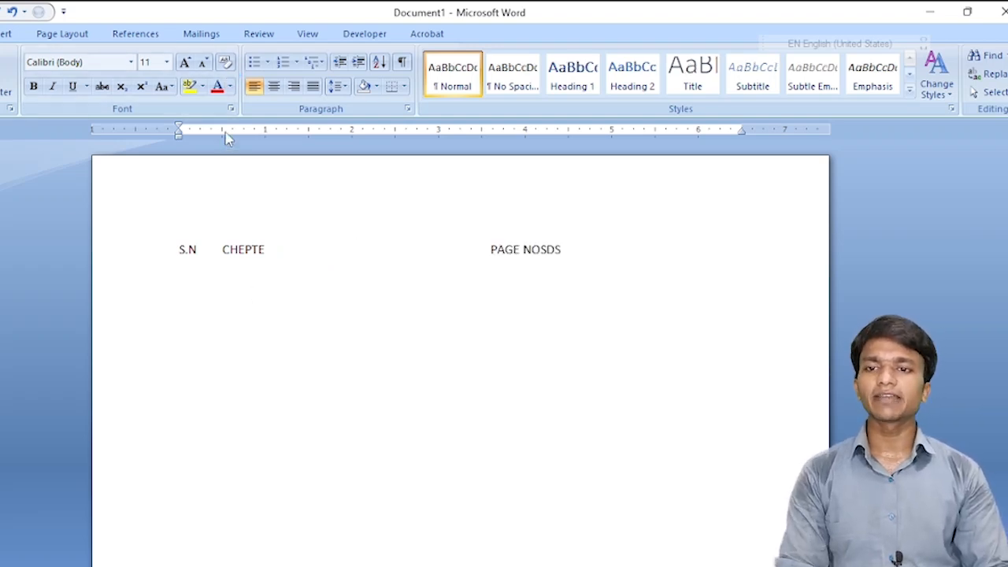
# Place a tab stop at 3.5" for the line below the headings and give it Right alignment with dotted leader 2.
pyautogui.click(483, 131)
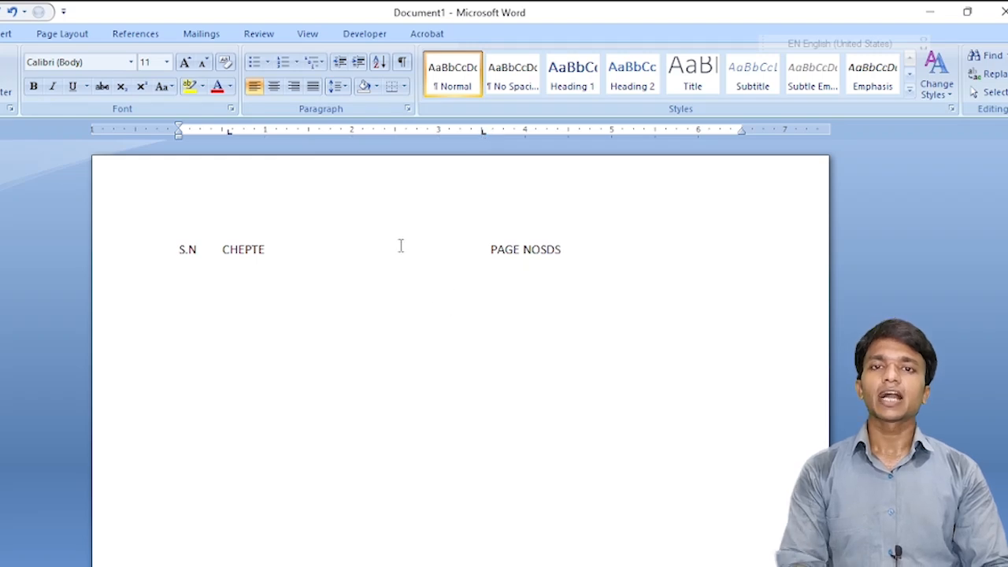
pyautogui.click(407, 108)
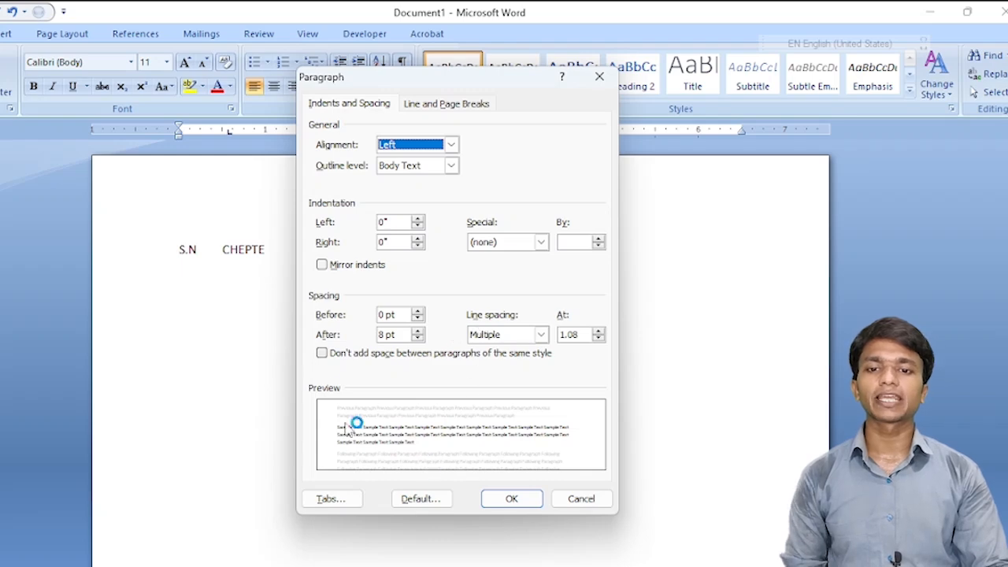
pyautogui.click(330, 499)
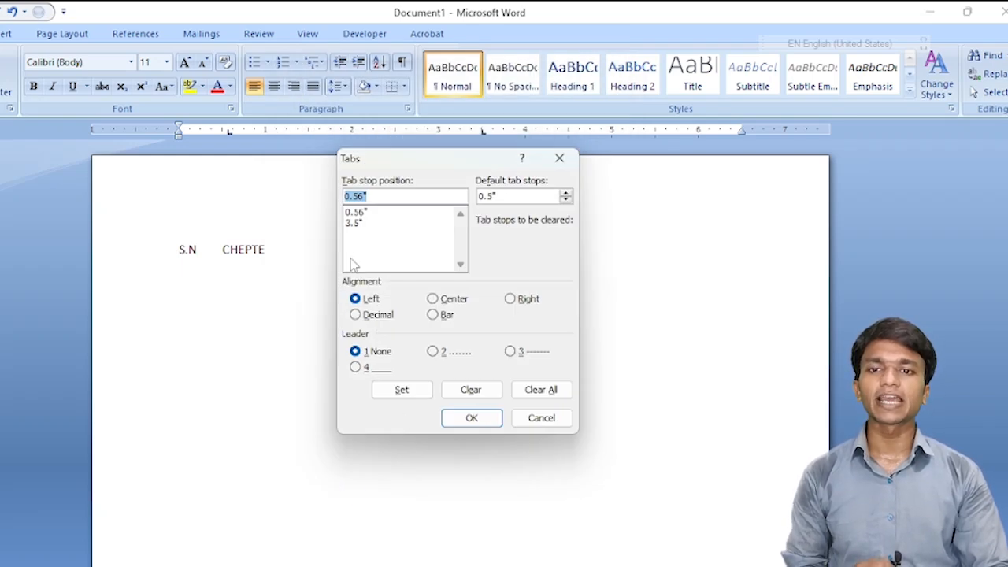
pyautogui.click(356, 224)
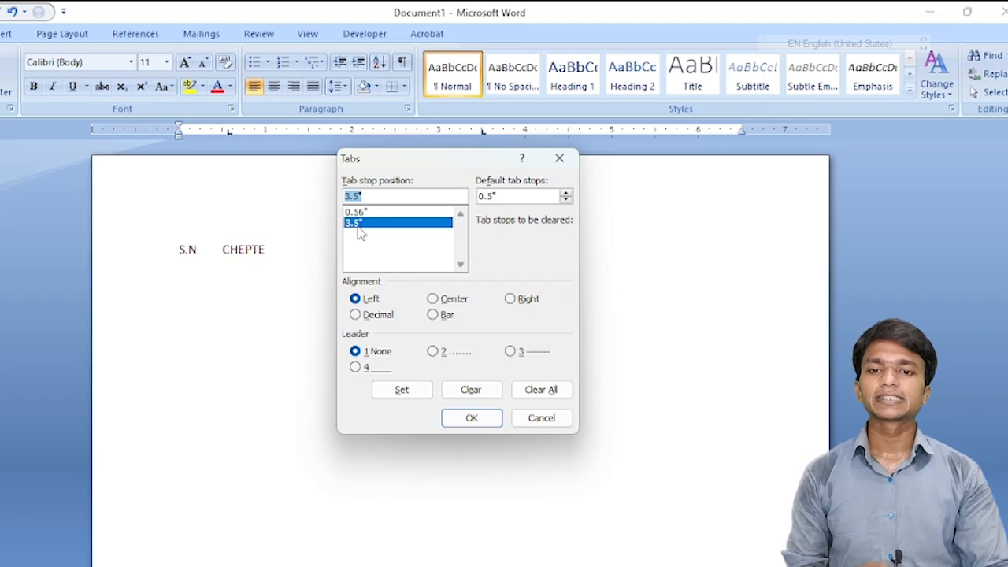
pyautogui.click(449, 299)
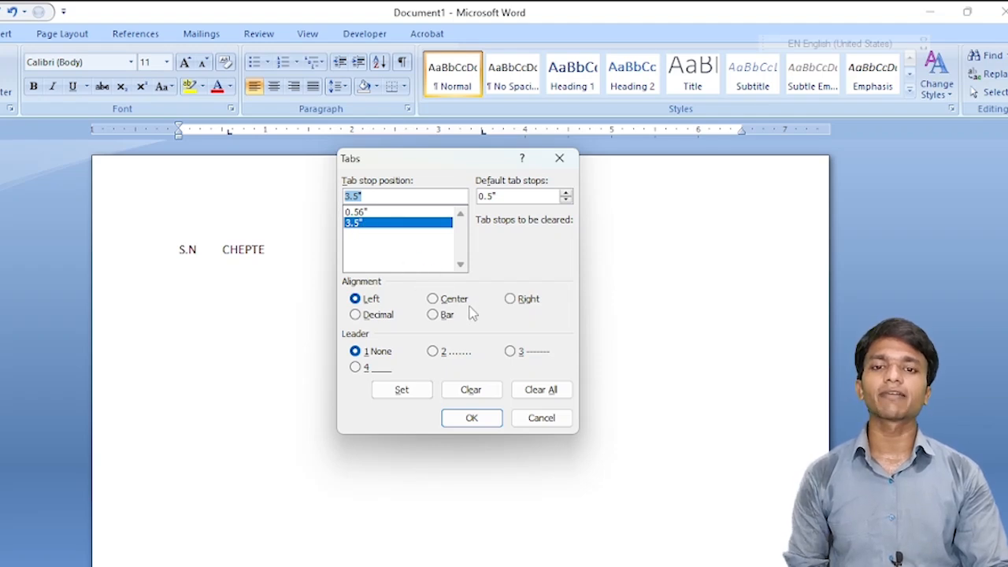
pyautogui.click(512, 299)
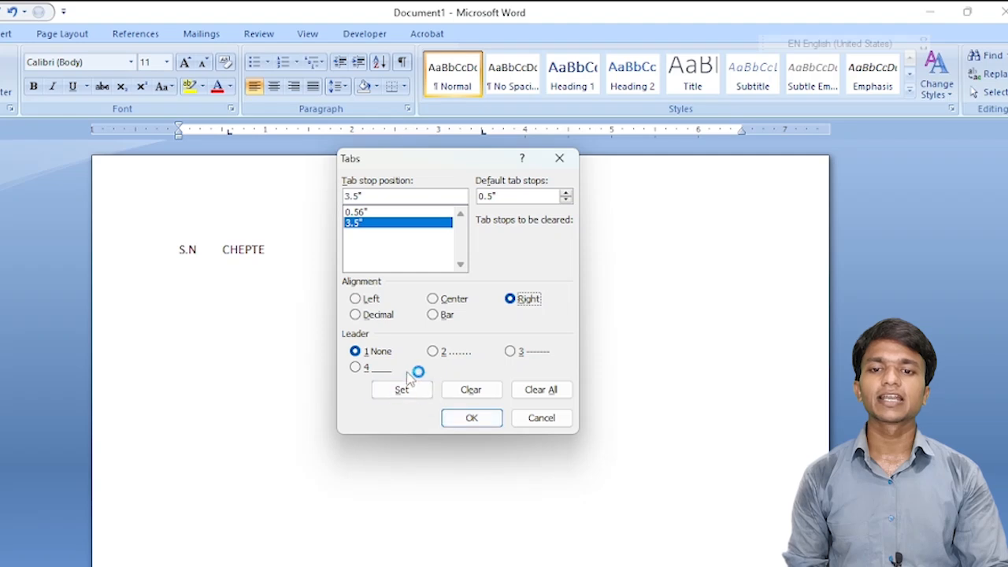
pyautogui.click(446, 346)
pyautogui.click(403, 389)
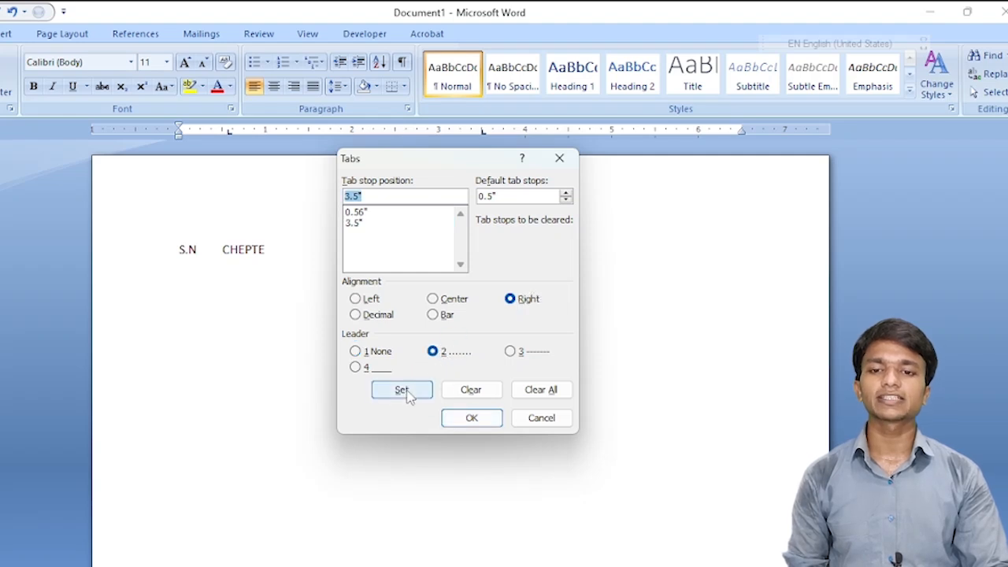
pyautogui.click(457, 416)
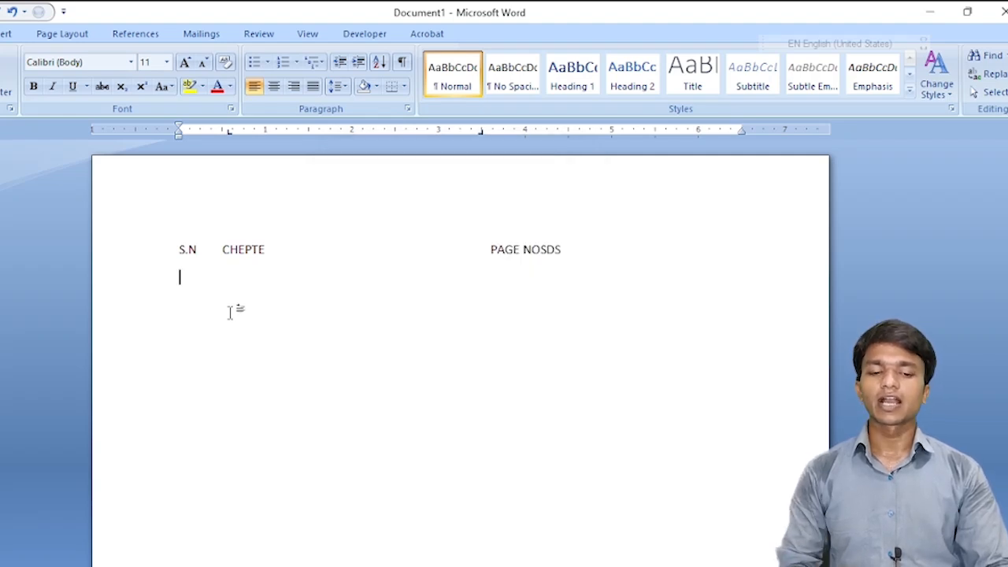
# Fill in the first index row with 01, NOTEPAD and page range 01-05, separated by tabs.
pyautogui.write('01 ')
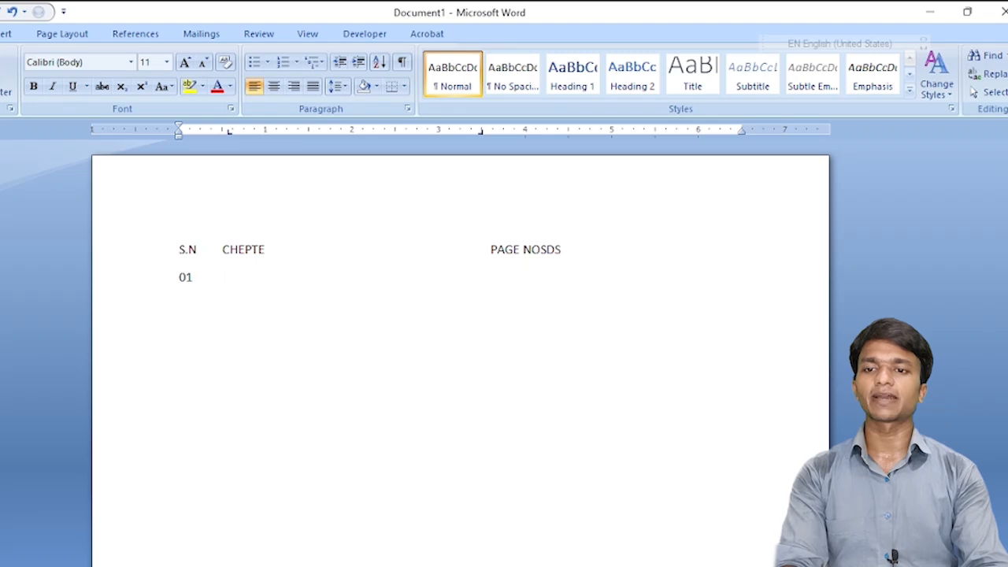
pyautogui.write('NO')
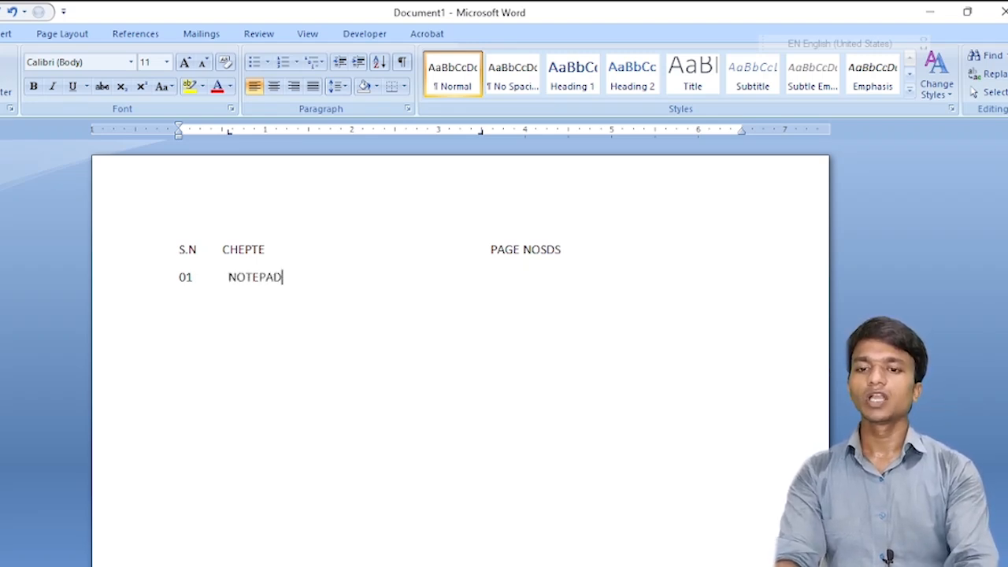
pyautogui.write('TEPAD')
pyautogui.press('Tab')
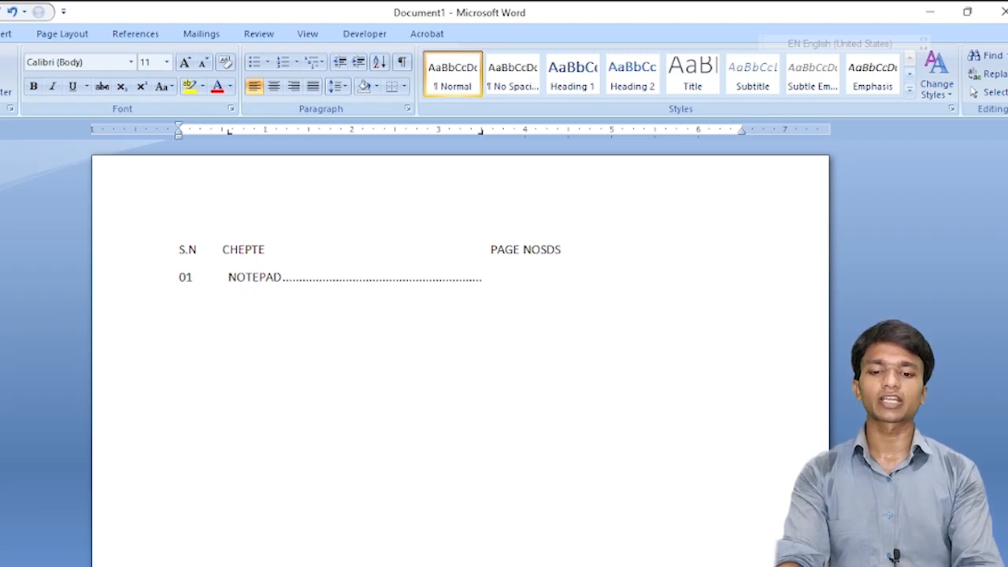
pyautogui.write('01-')
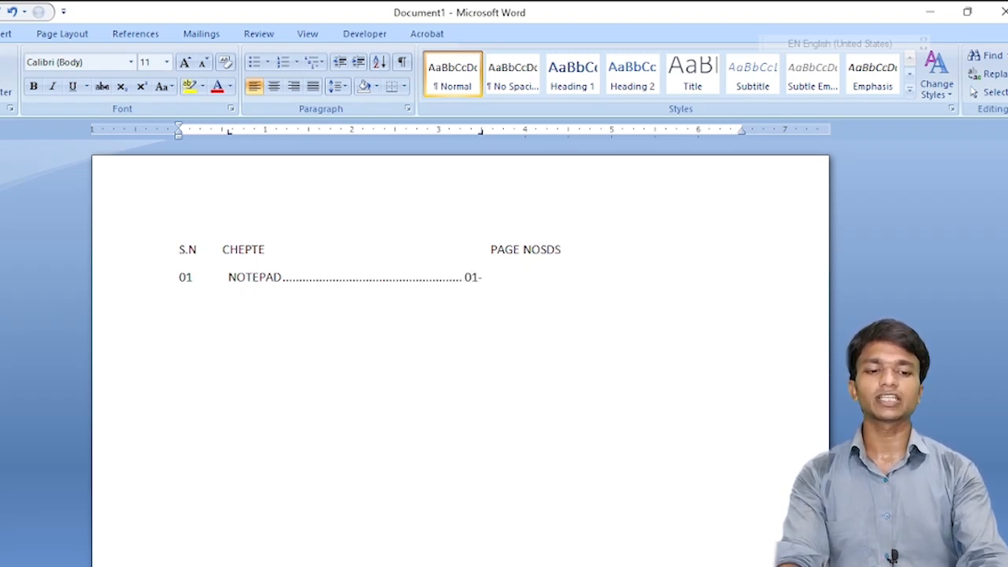
pyautogui.write('05 ')
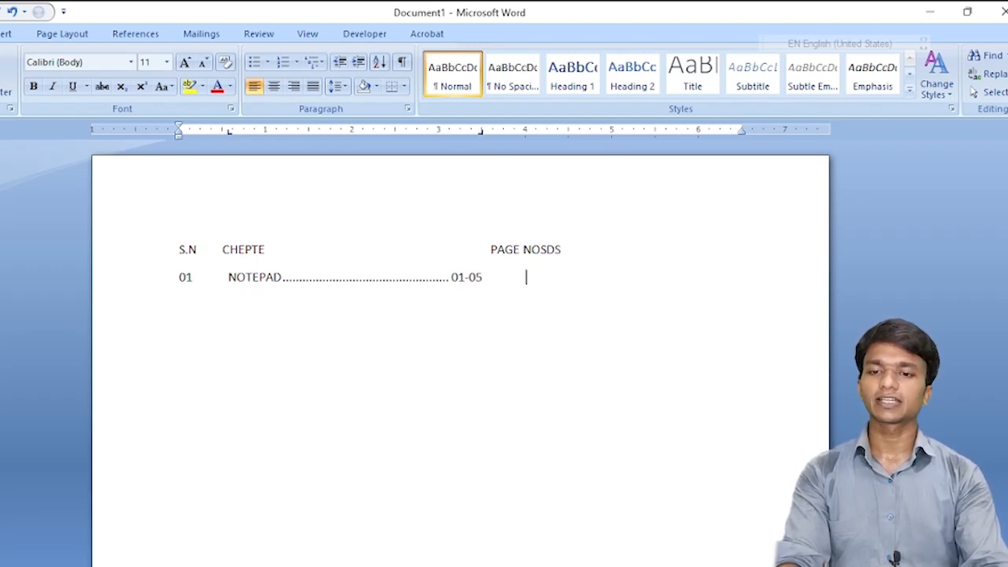
# Fill in the second index row with 02, WORDPAD and page range 06-07, separated by tabs.
pyautogui.write('02 ')
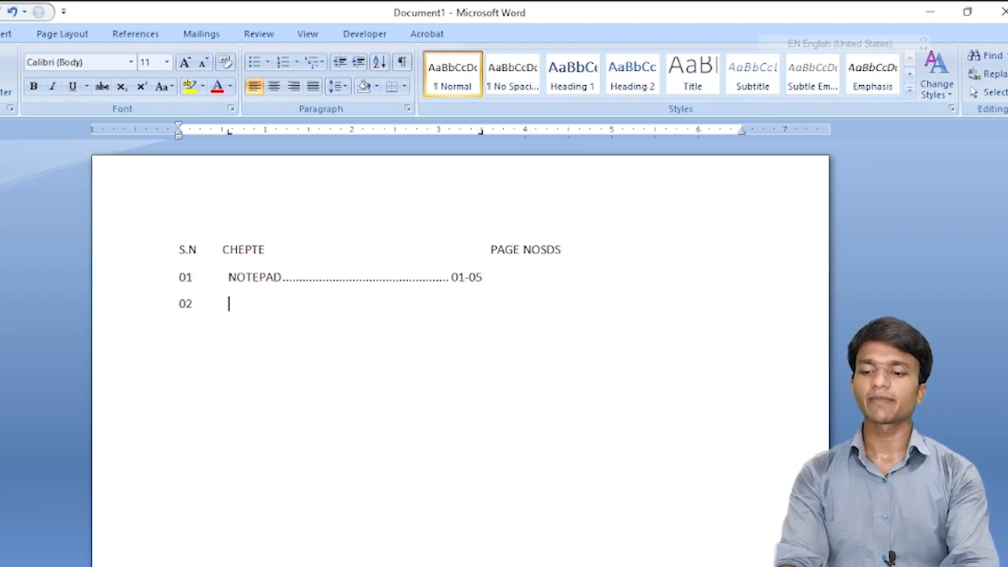
pyautogui.write('WORD P')
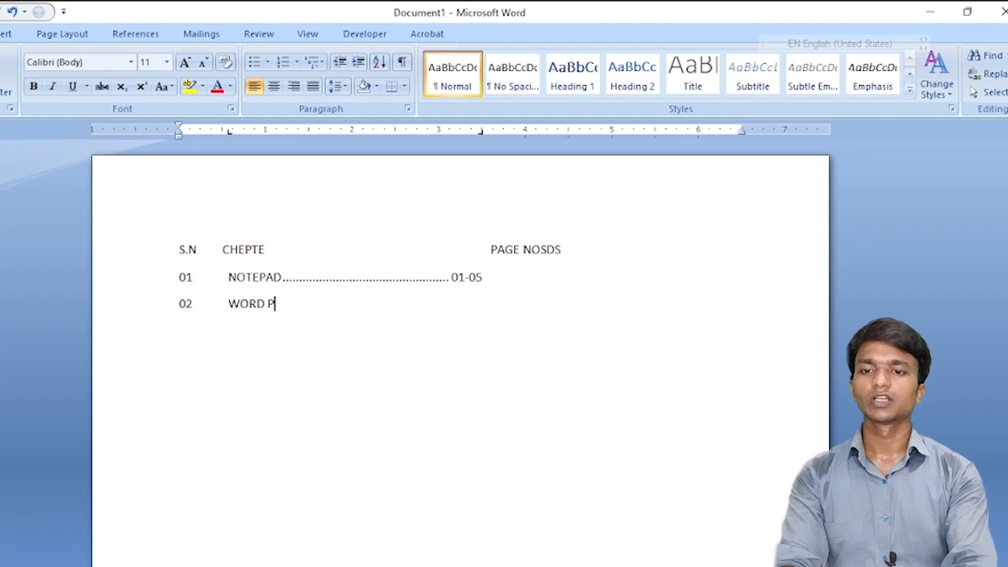
pyautogui.press('BackSpace')
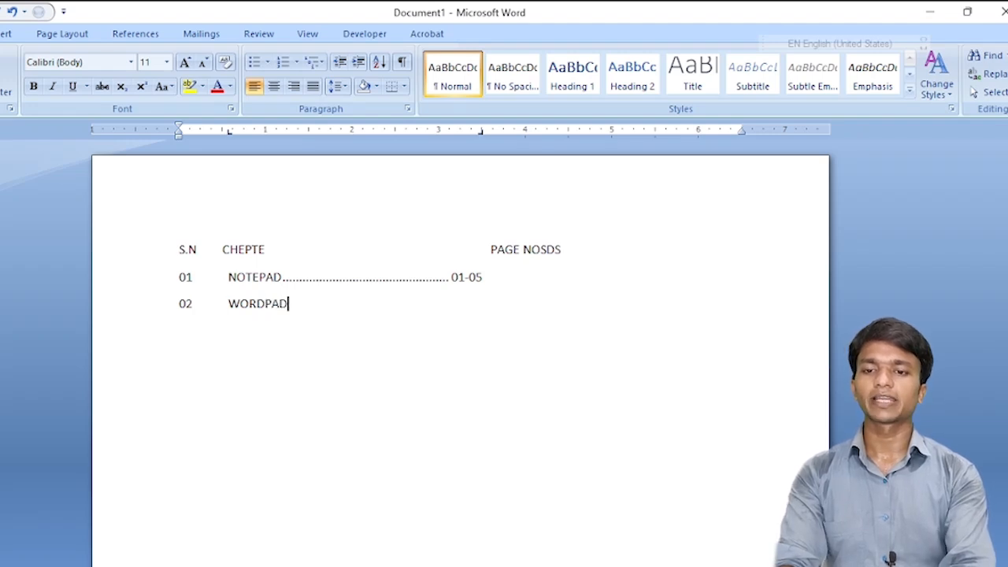
pyautogui.press('Tab')
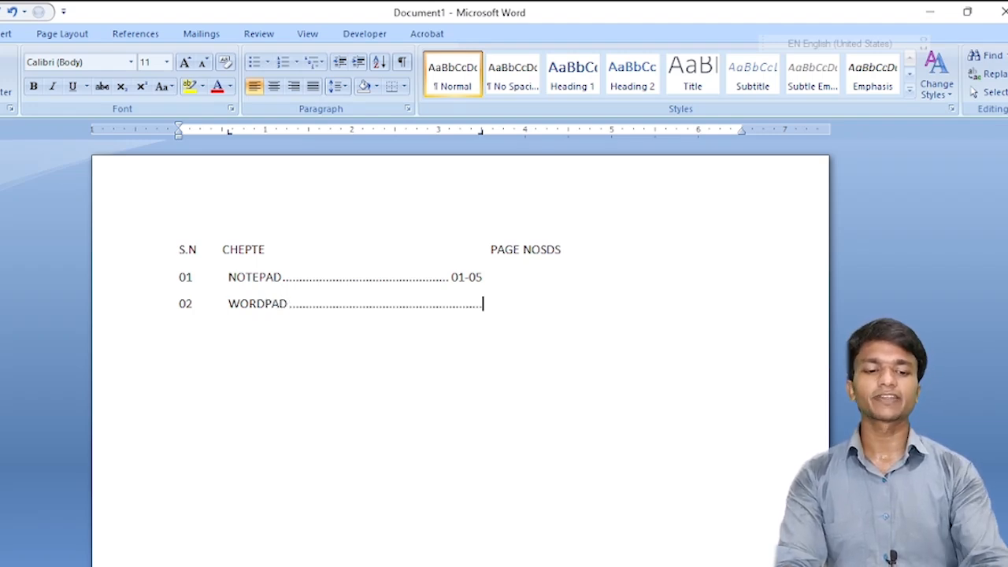
pyautogui.write('06-')
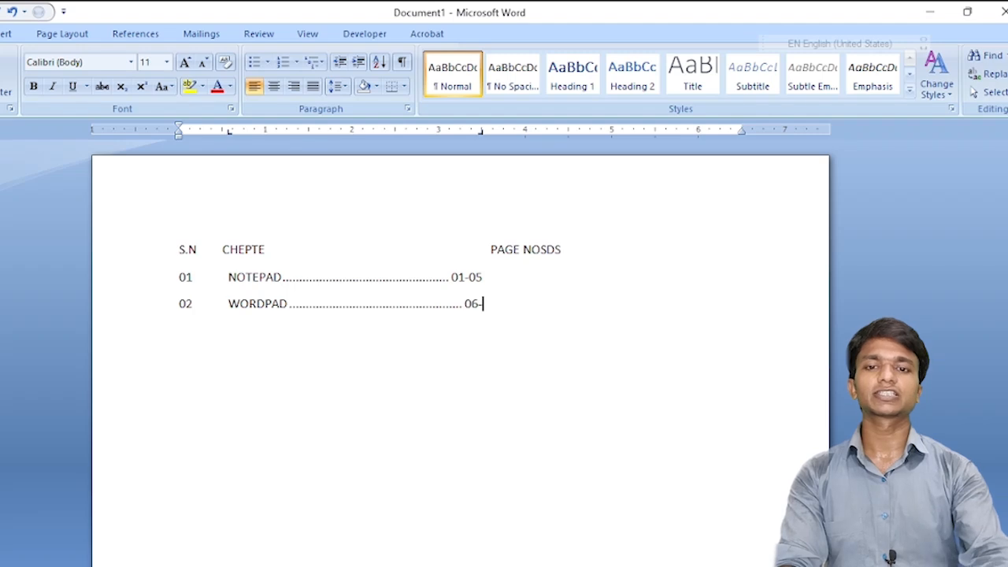
pyautogui.write('07')
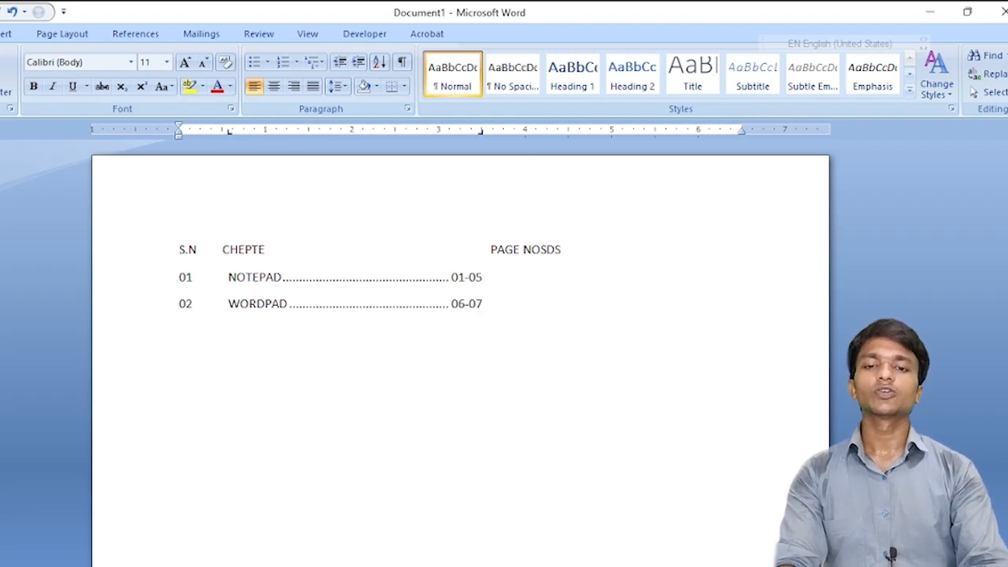